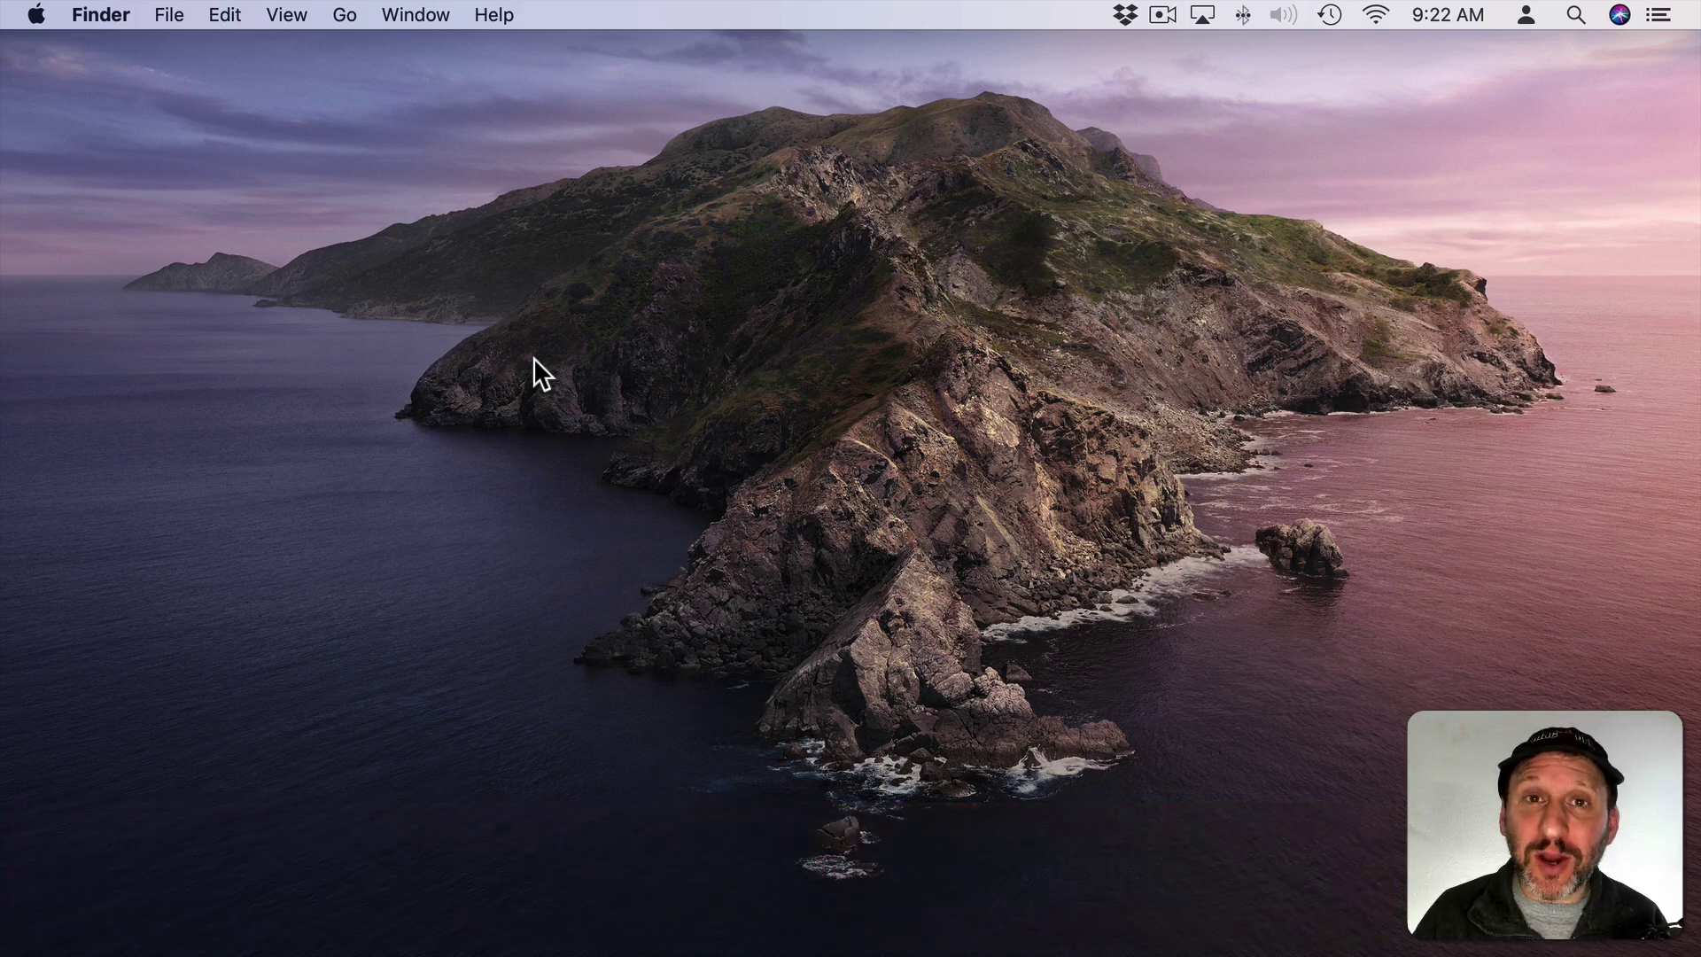
# Step: Launch Preview from Spotlight search
pyautogui.press('super+space')
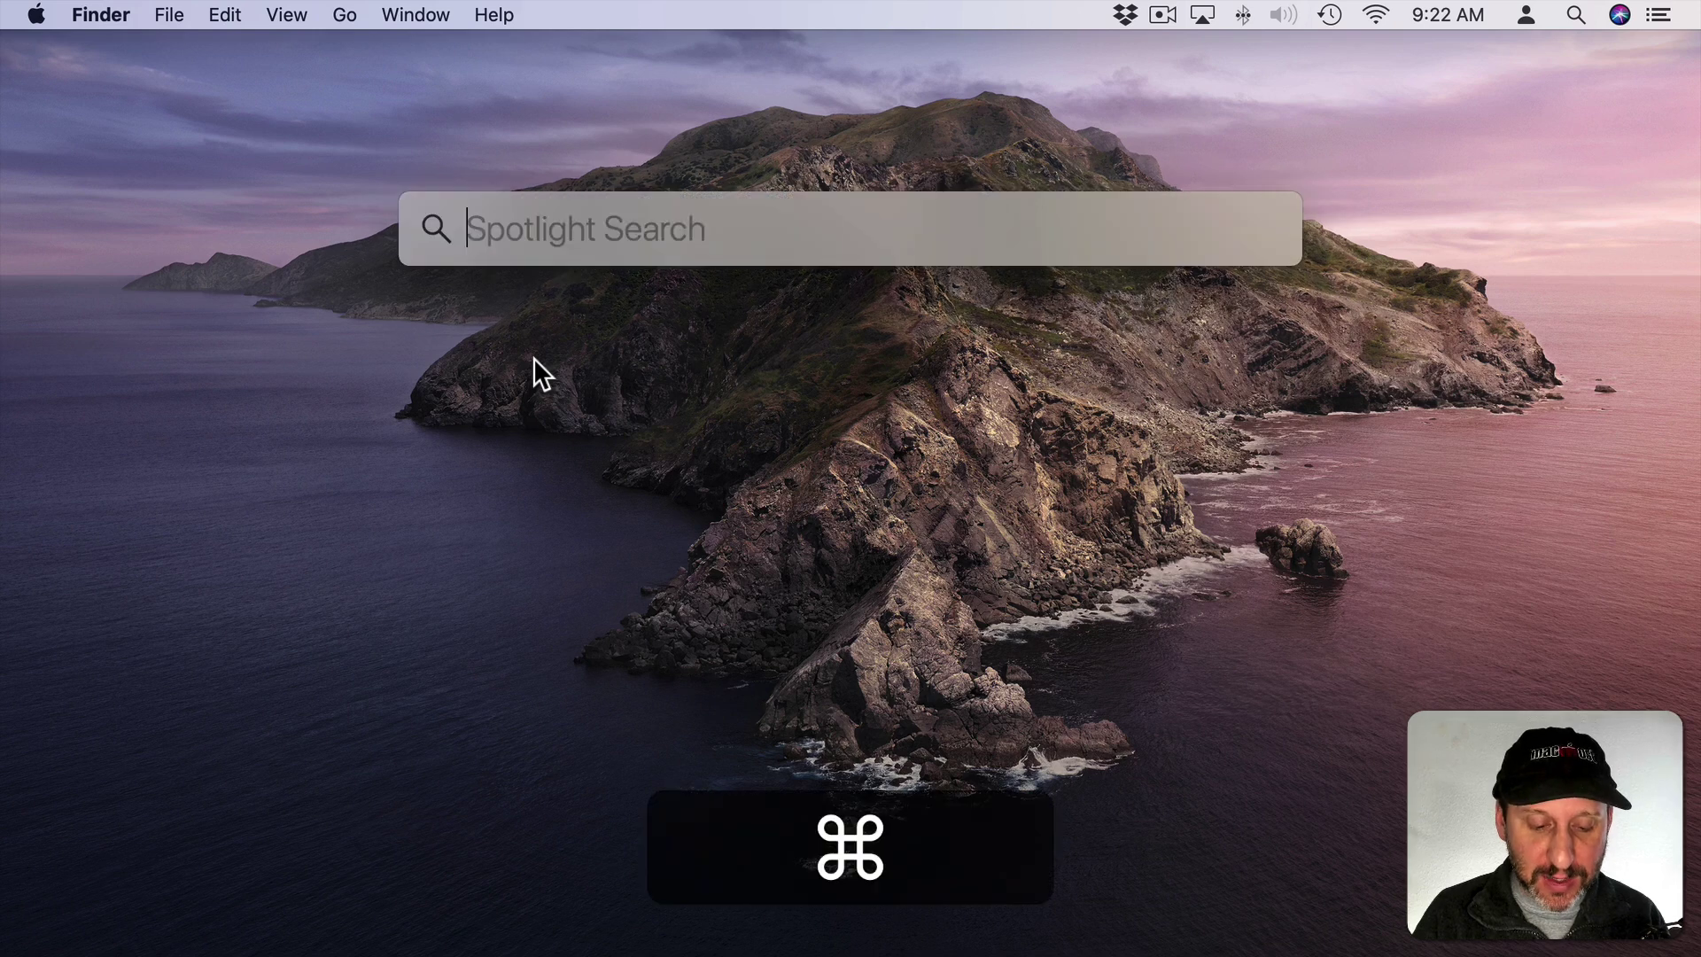
pyautogui.write('pre')
pyautogui.press('Return')
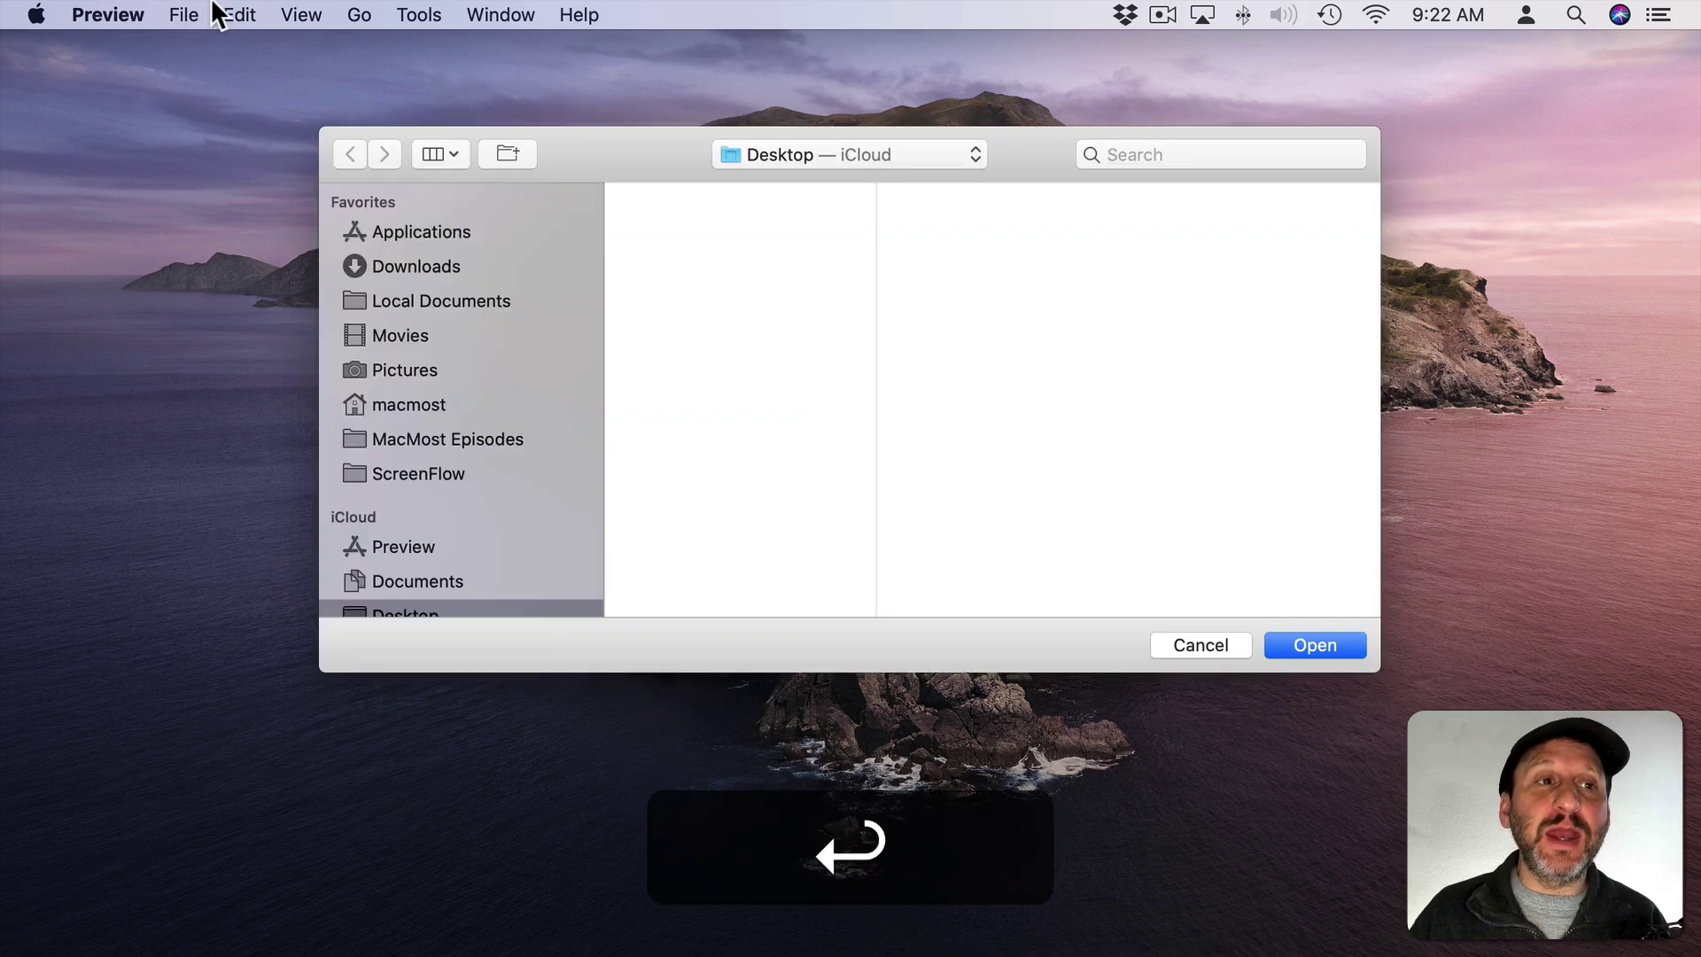
# Step: Import from the EOS_DIGITAL card: choose five photos including IMG_7036, IMG_7033, IMG_7031, shown as a thumbnail grid
pyautogui.click(188, 13)
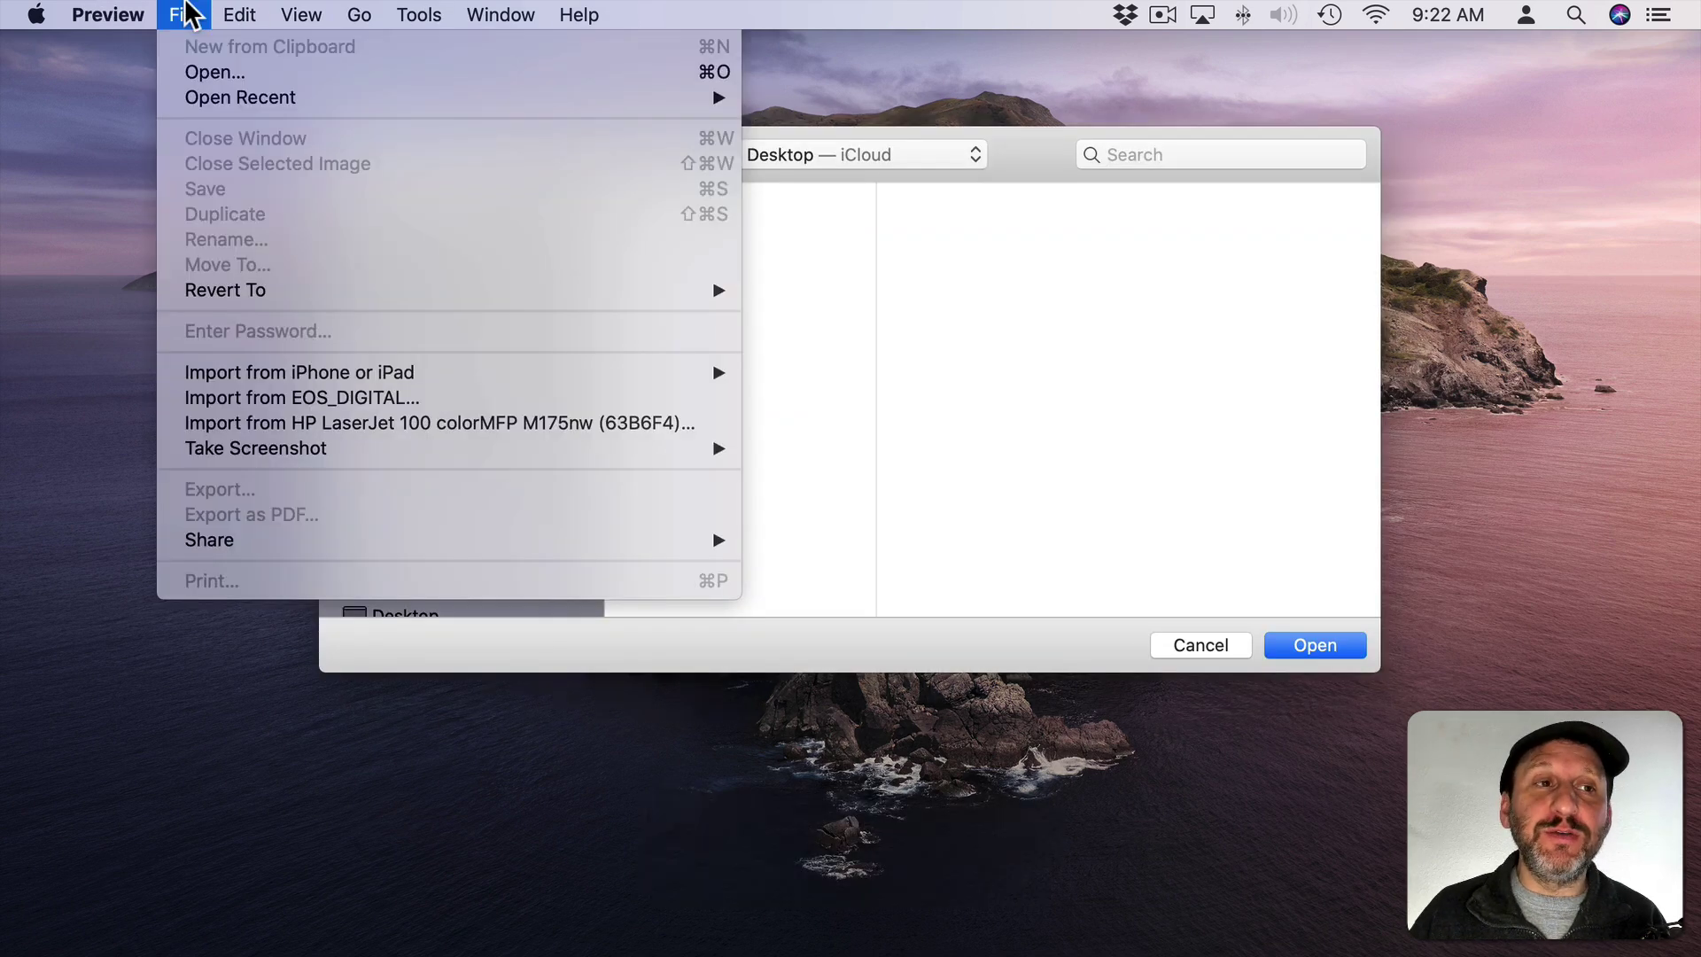
pyautogui.click(349, 398)
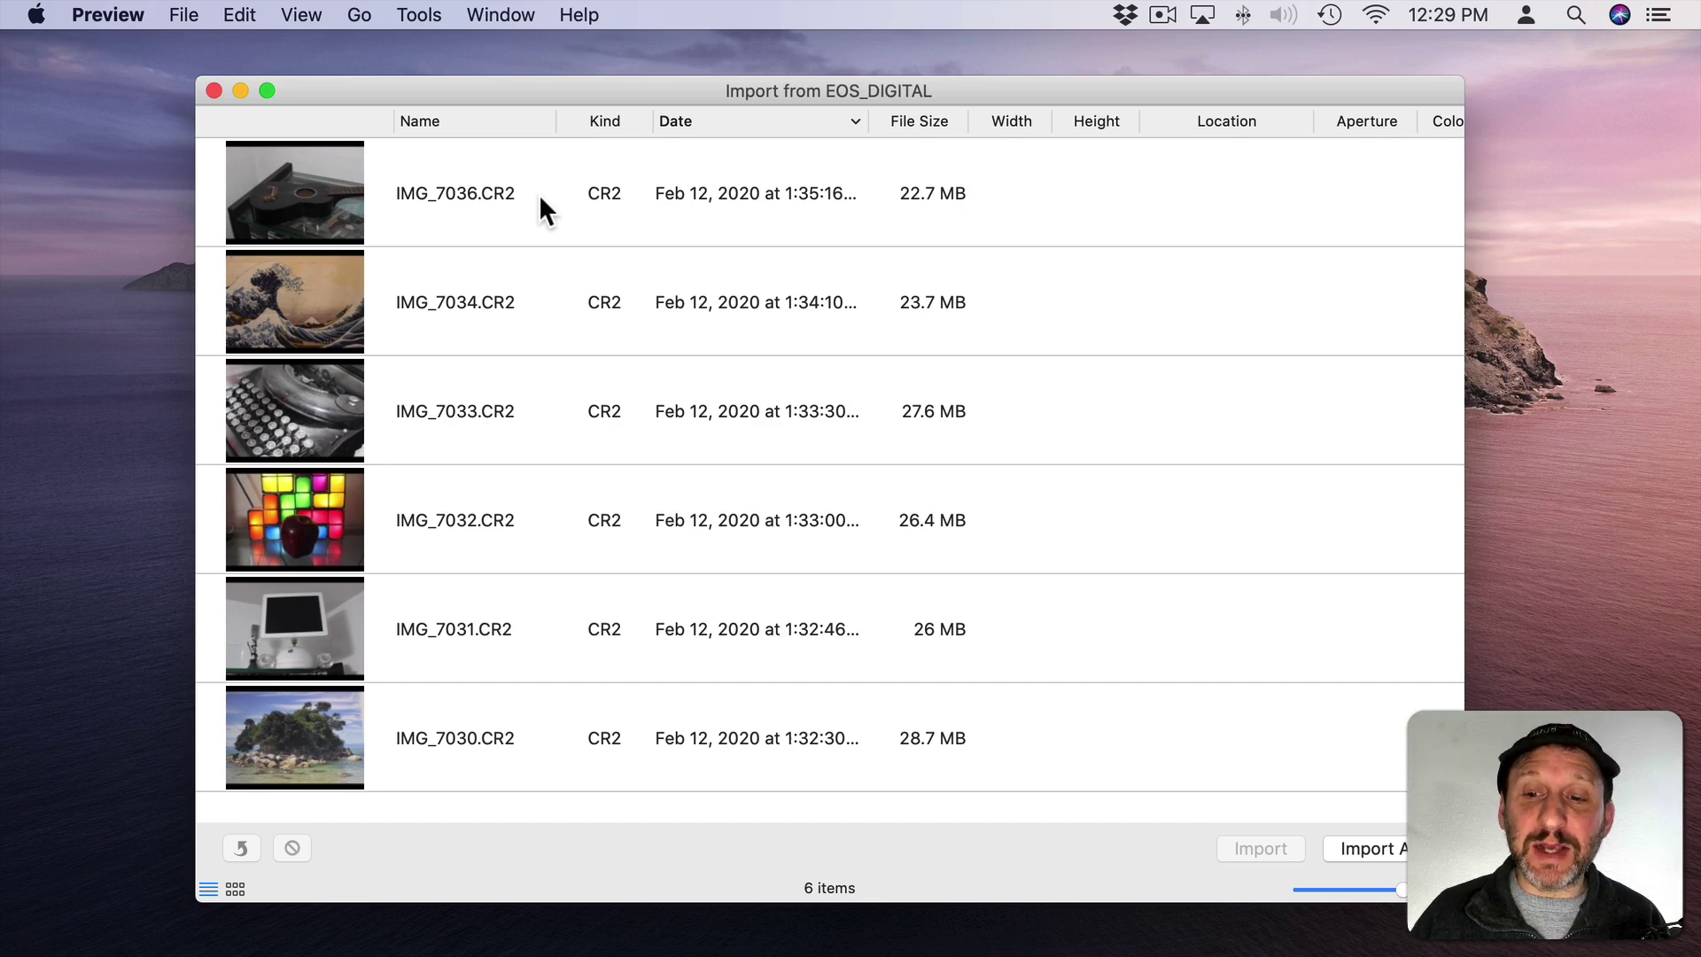
pyautogui.click(539, 194)
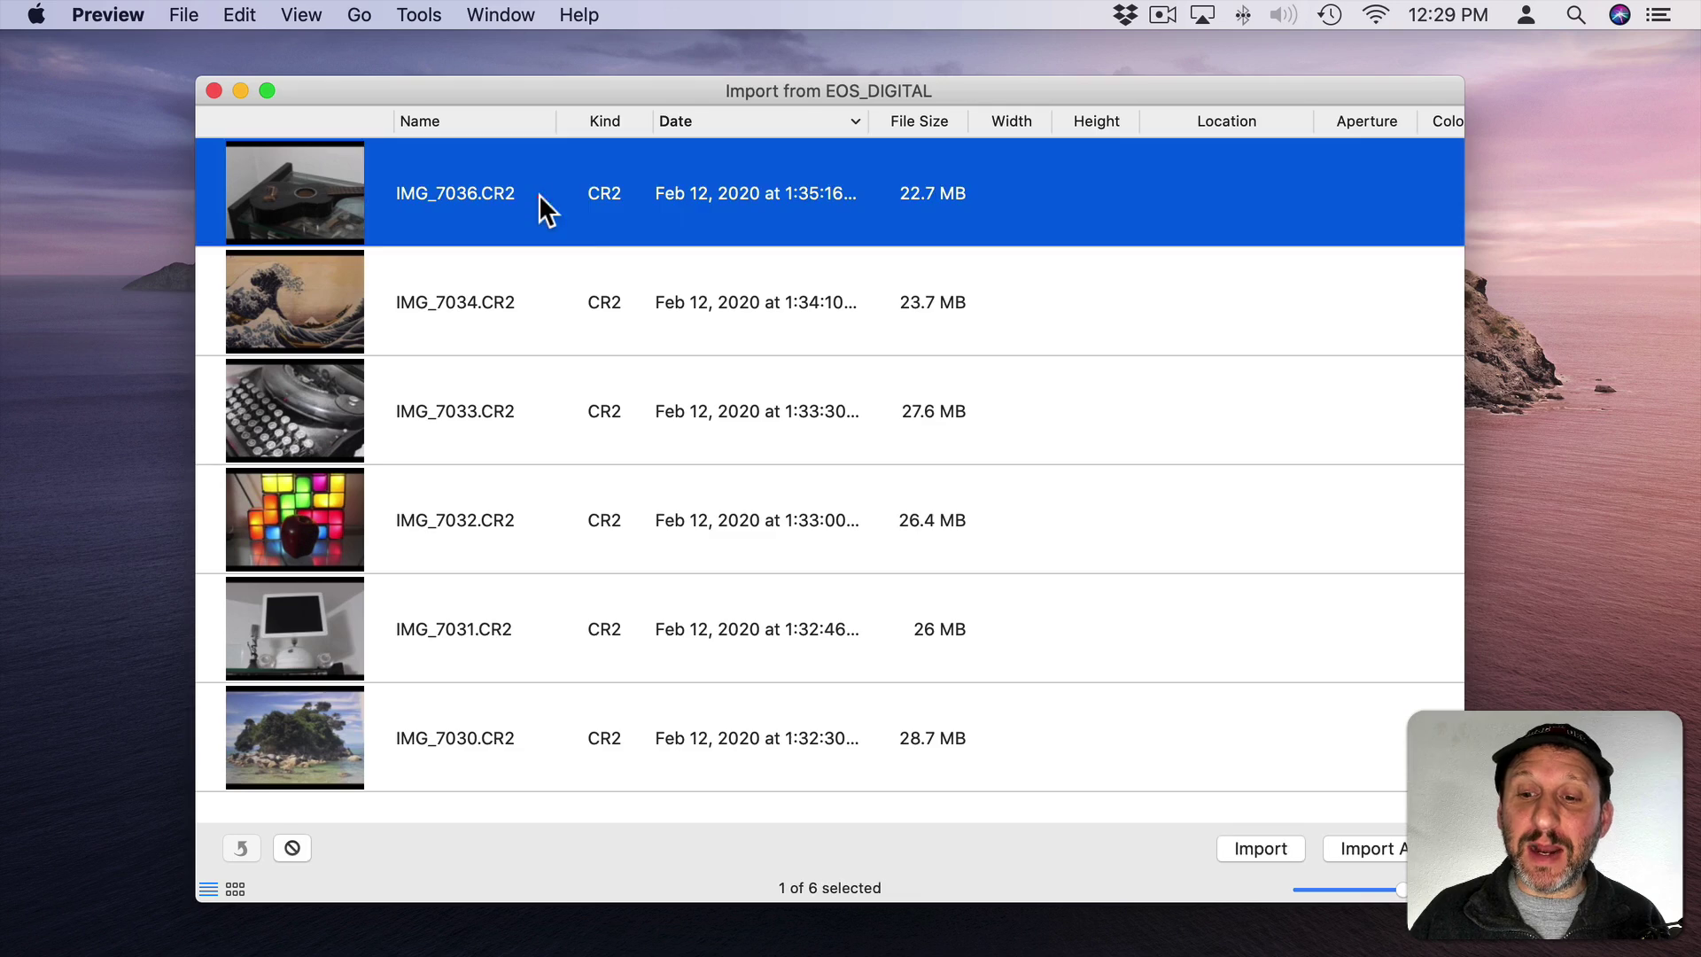
pyautogui.keyDown('super'); pyautogui.click(666, 415); pyautogui.keyUp('super')
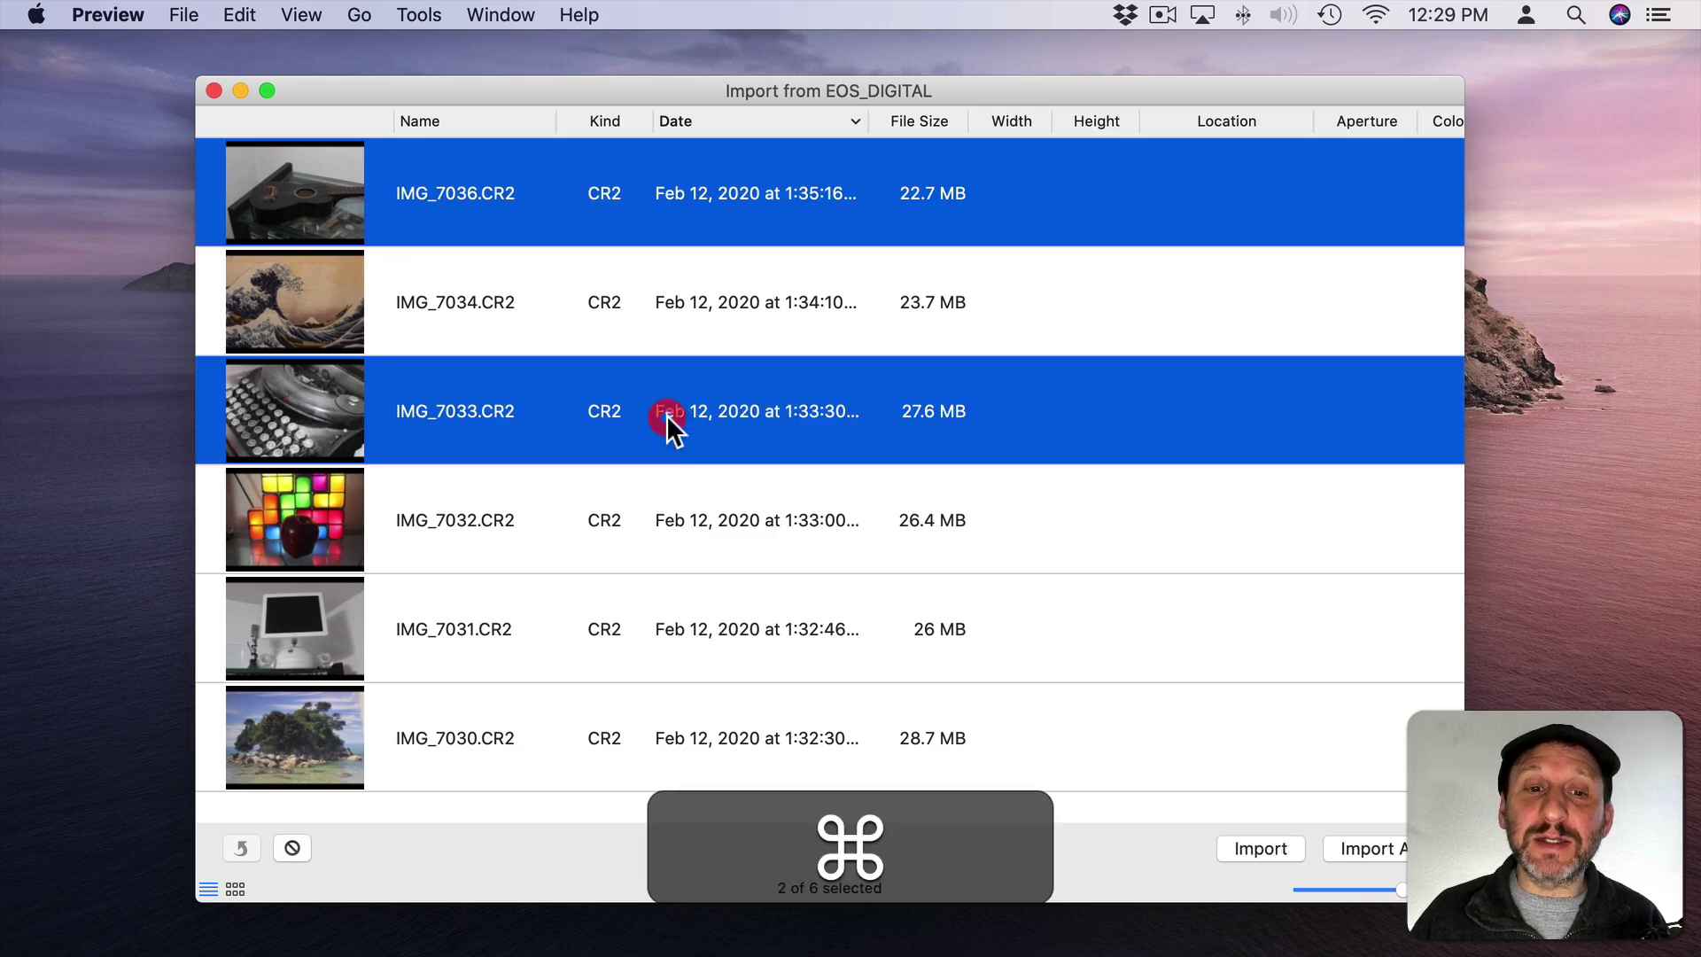
pyautogui.keyDown('super'); pyautogui.click(673, 610); pyautogui.keyUp('super')
pyautogui.keyDown('shift'); pyautogui.keyDown('super'); pyautogui.click(712, 302); pyautogui.keyUp('super'); pyautogui.keyUp('shift')
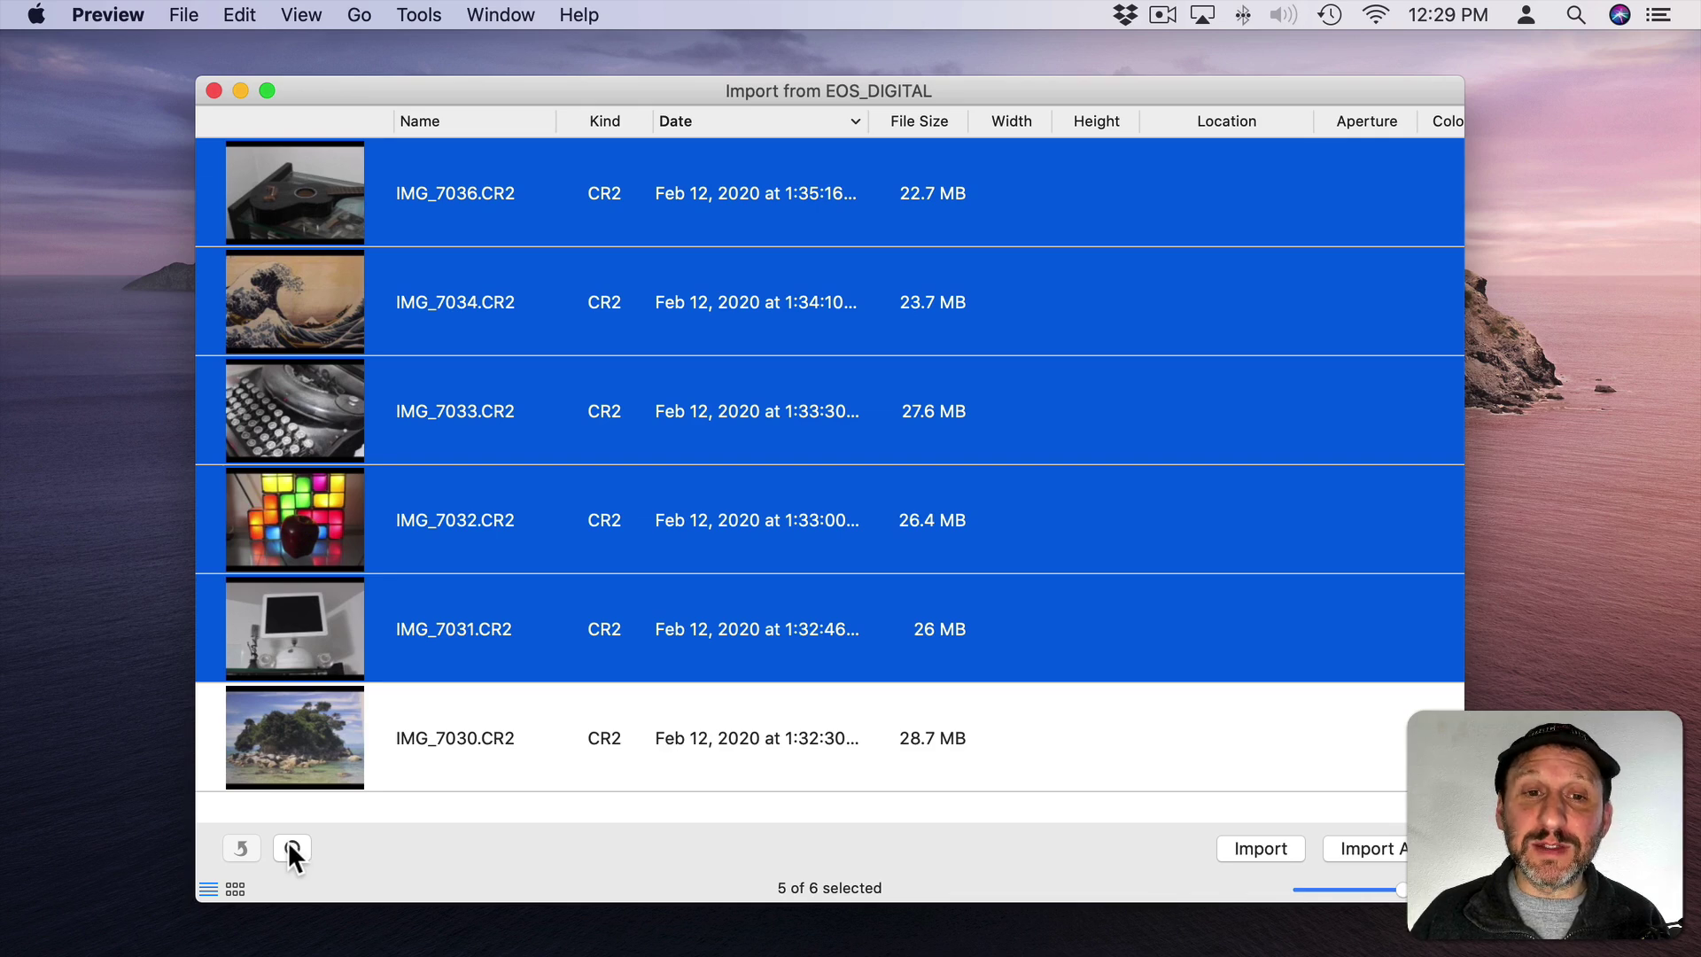
pyautogui.click(235, 888)
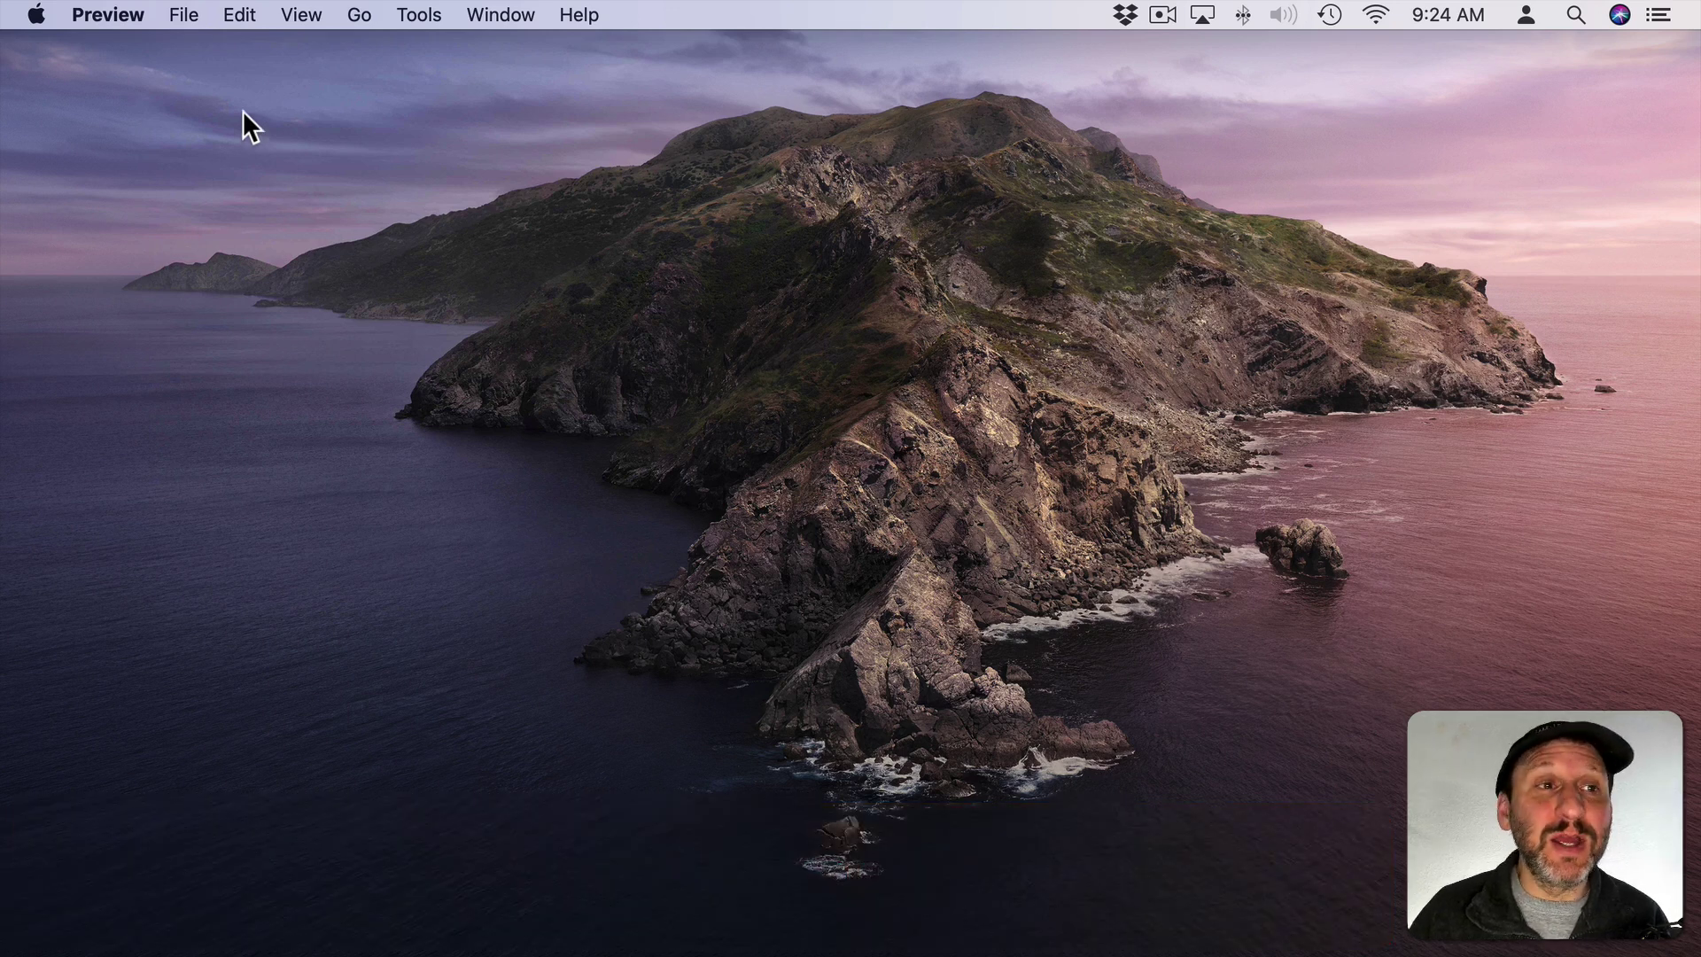
# Step: Scan only the beach photo from the HP LaserJet flatbed at 300 dpi
pyautogui.click(181, 15)
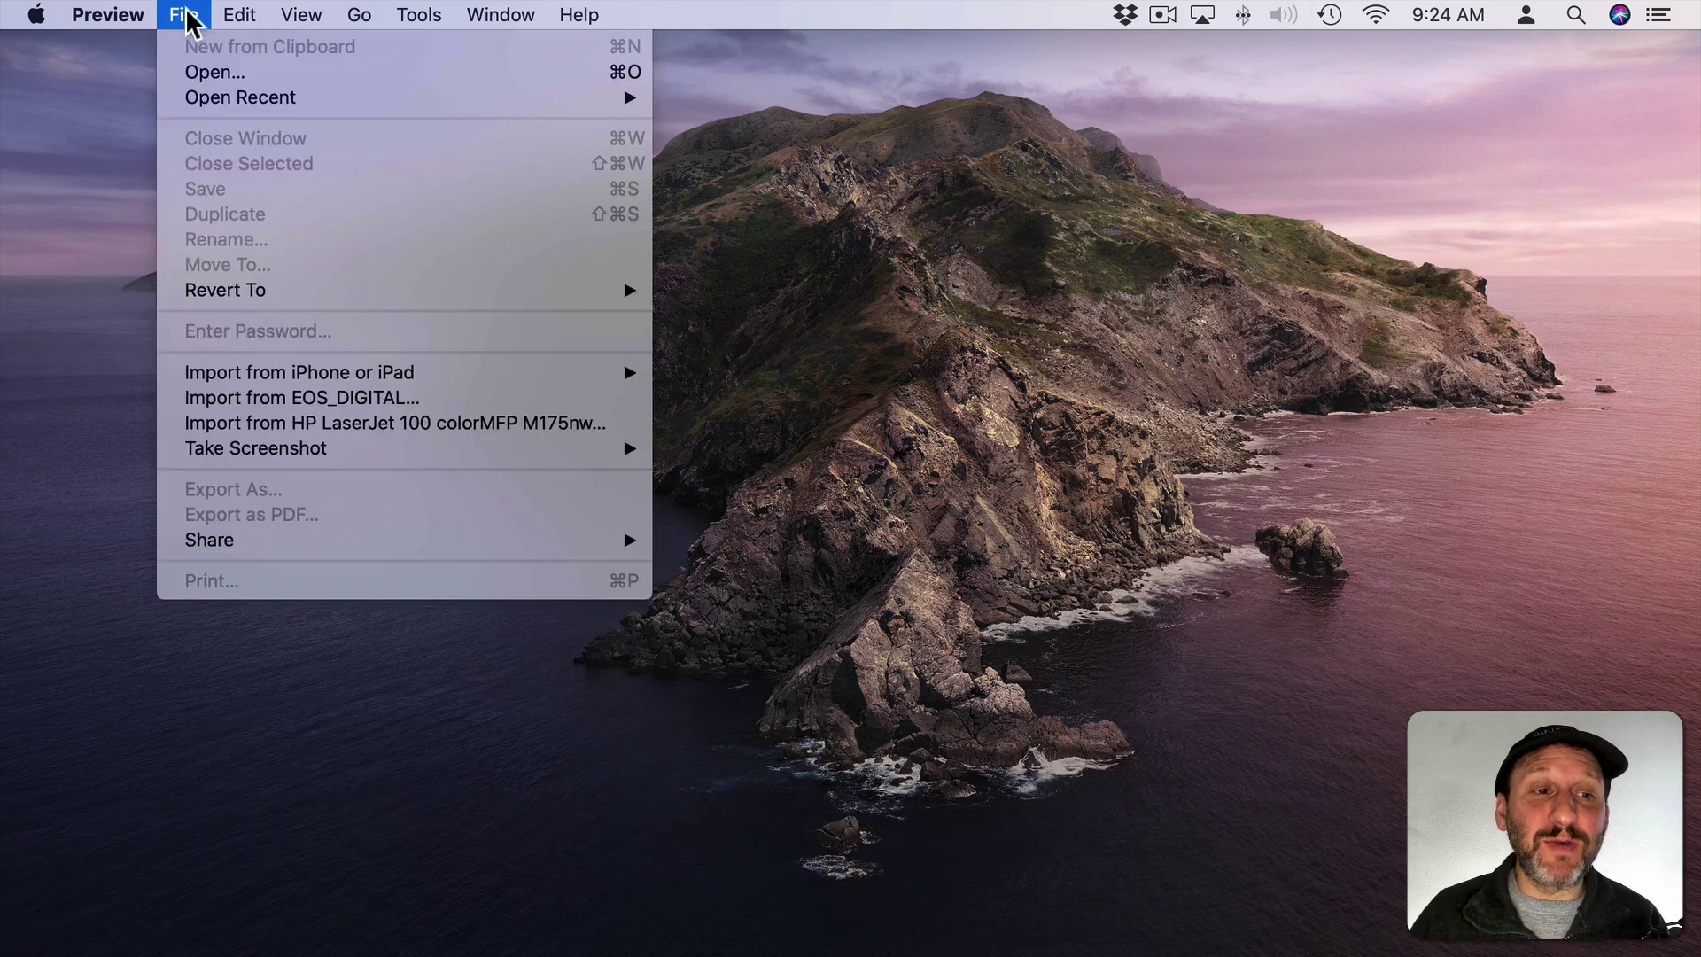
pyautogui.click(302, 423)
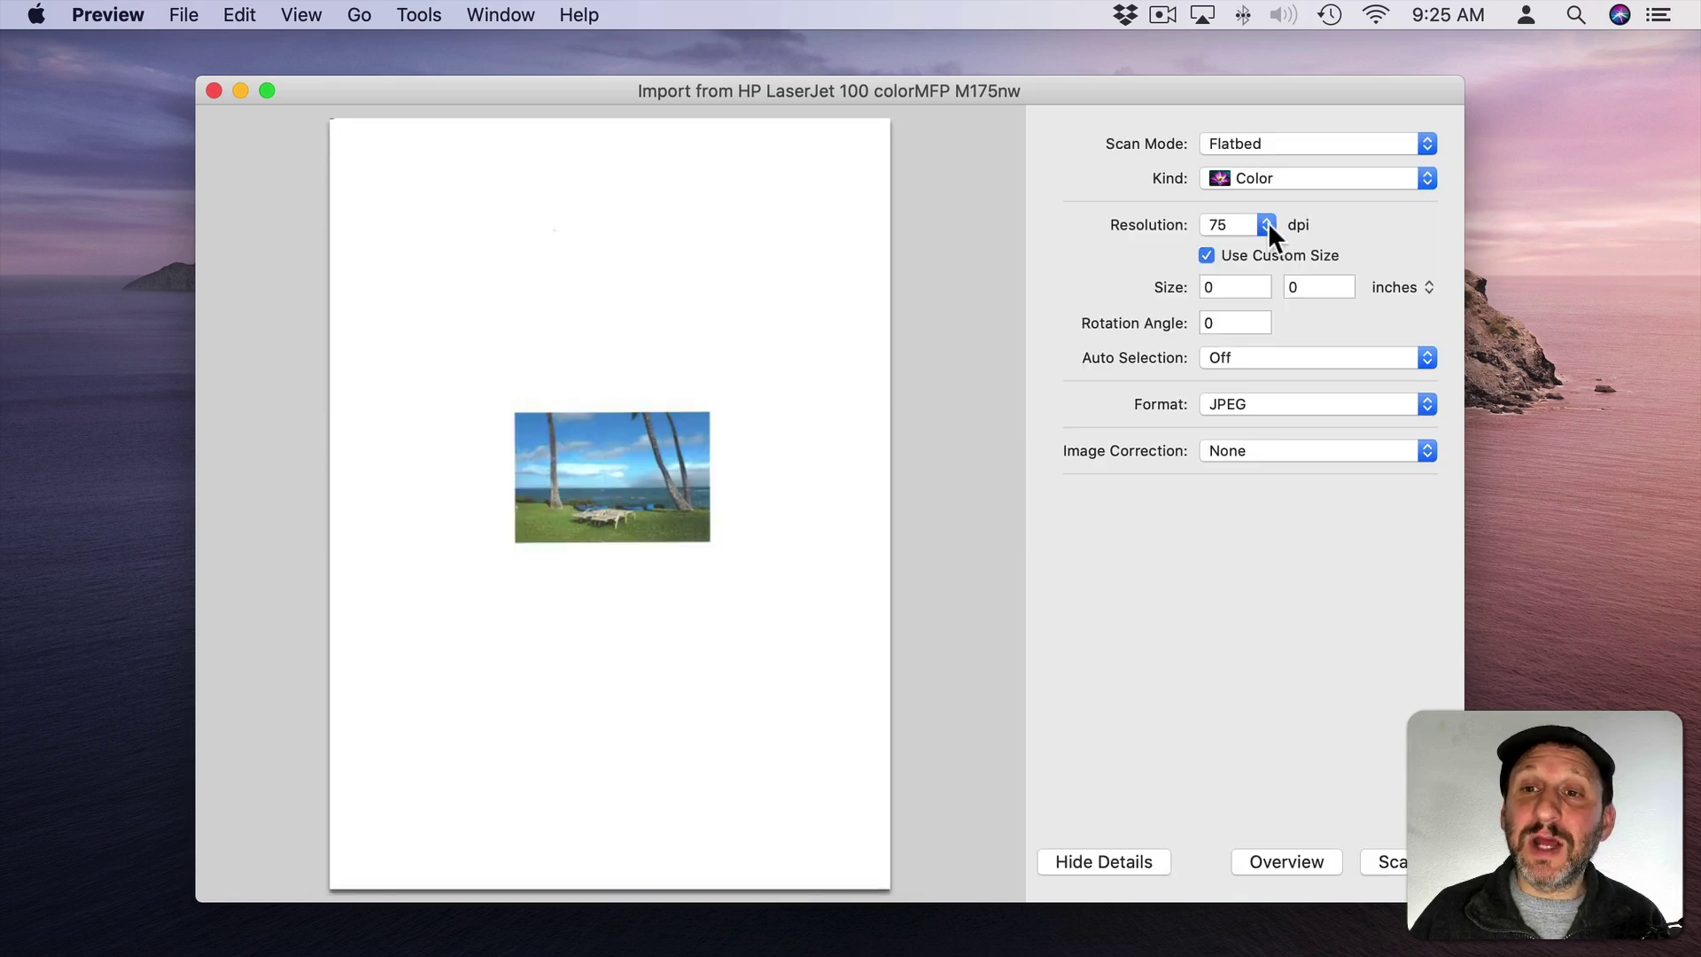
pyautogui.click(1266, 223)
pyautogui.click(1235, 282)
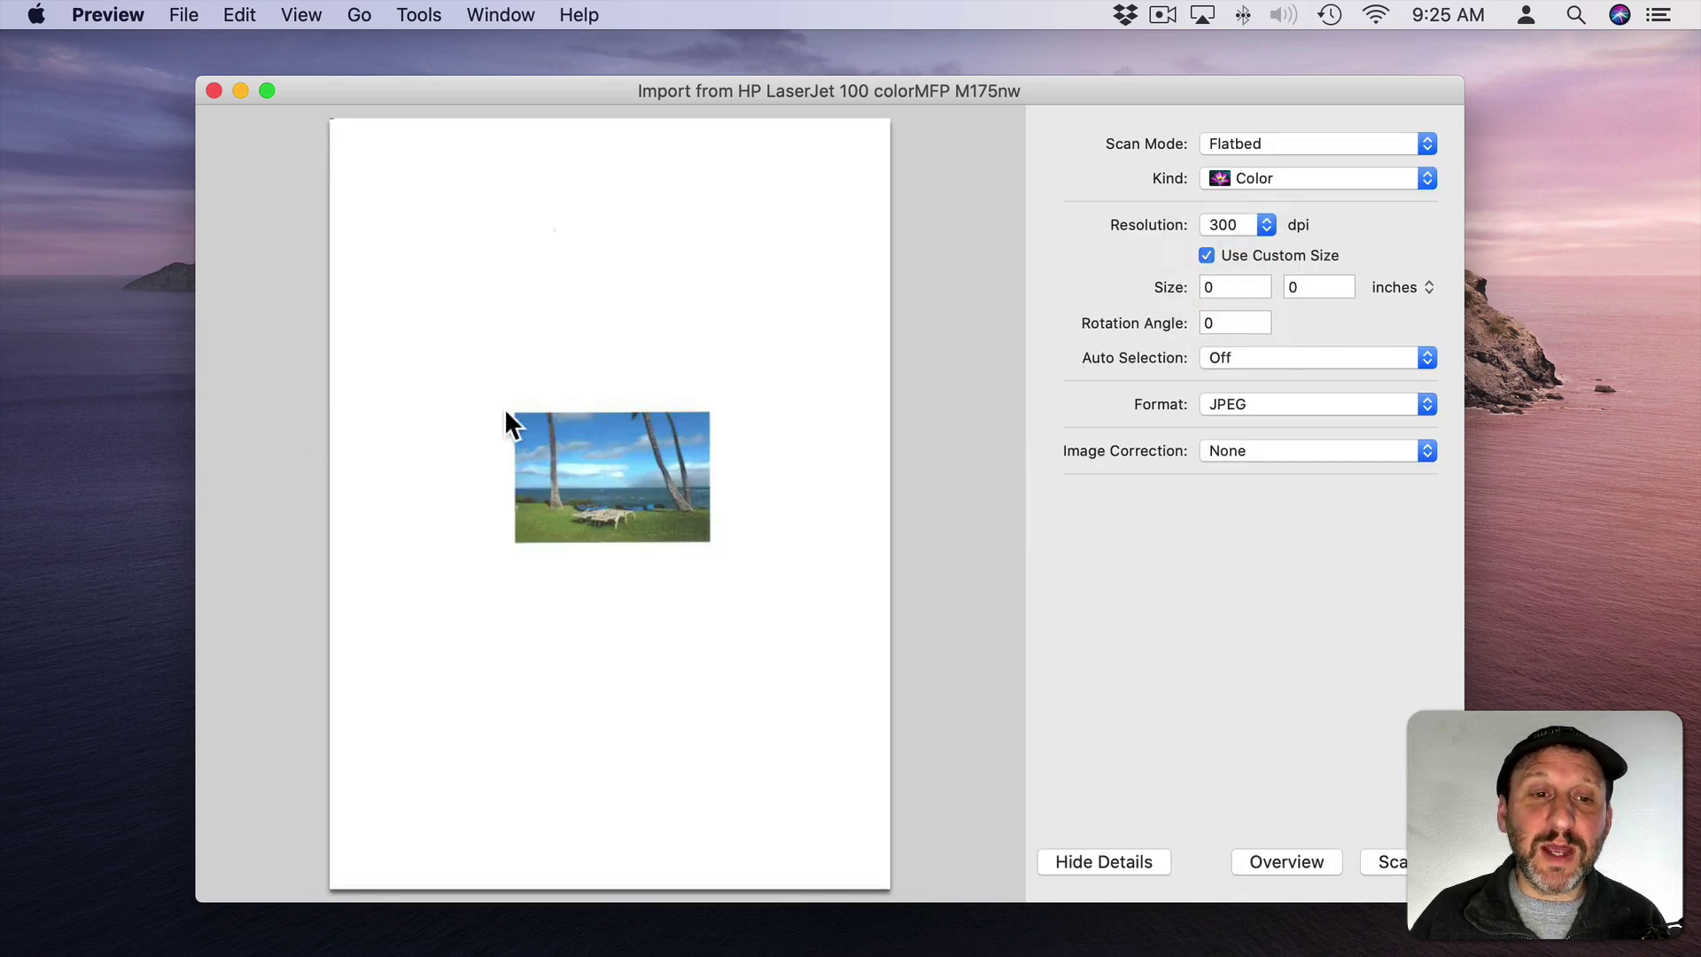
pyautogui.moveTo(509, 409); pyautogui.dragTo(716, 542)
pyautogui.click(1386, 868)
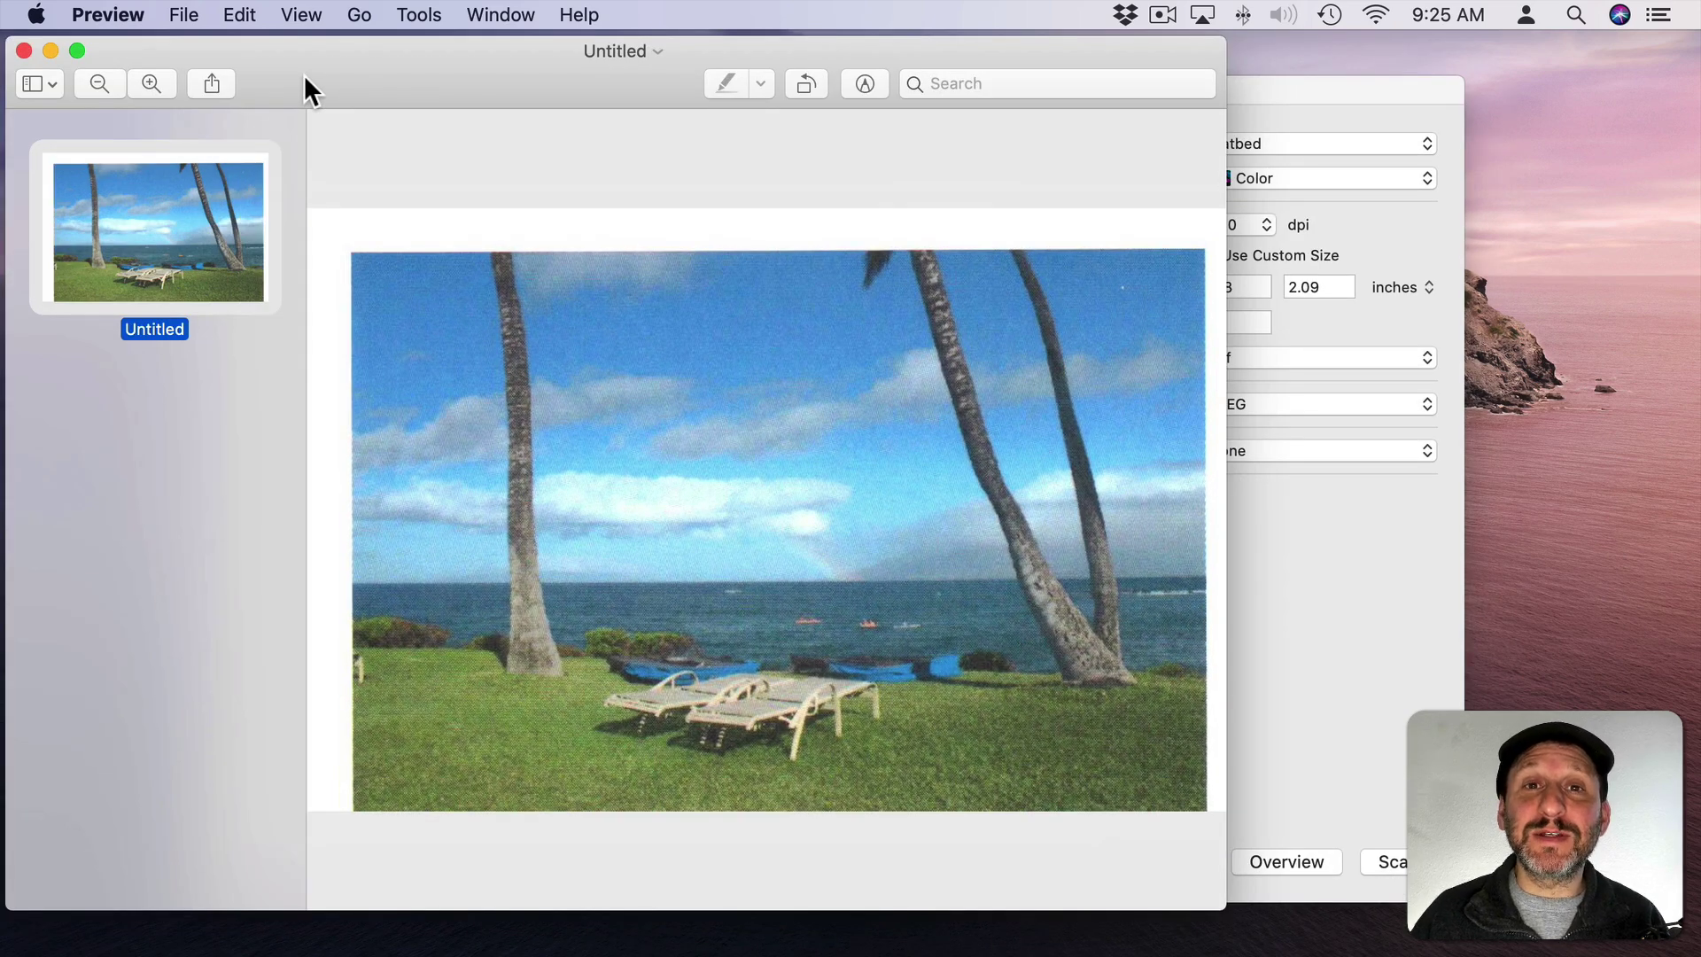
# Step: Open IMG_4227.jpeg and bring up the Adjust Color panel over the photo
pyautogui.click(270, 342)
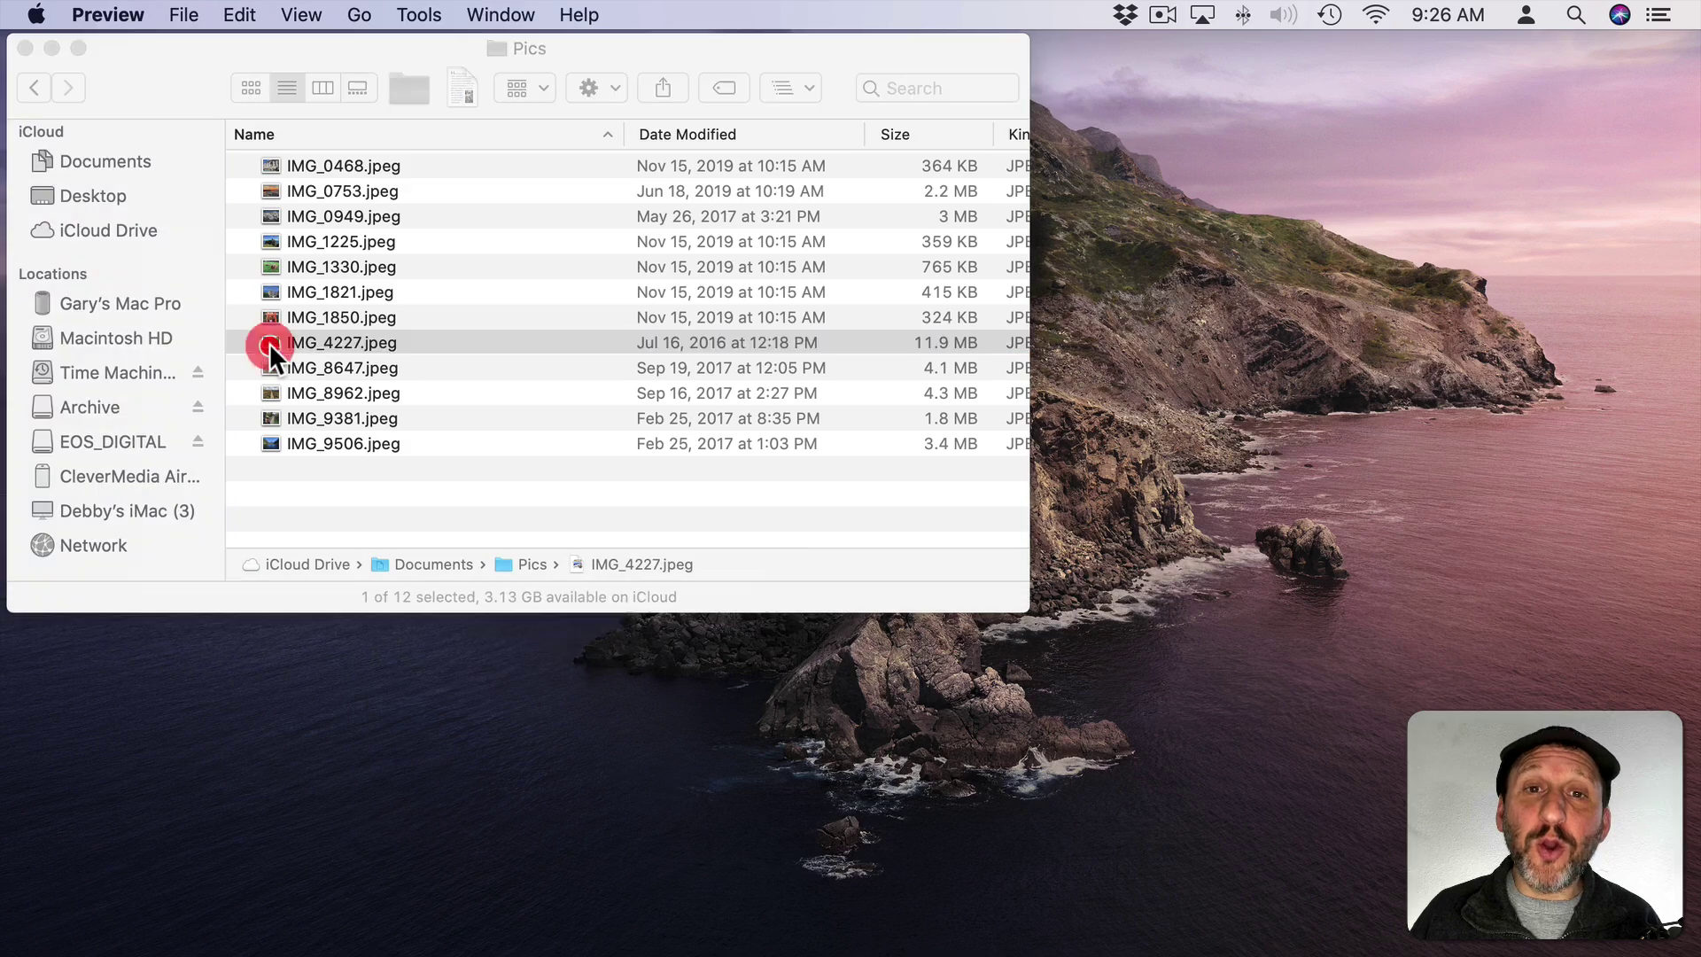
pyautogui.doubleClick(270, 343)
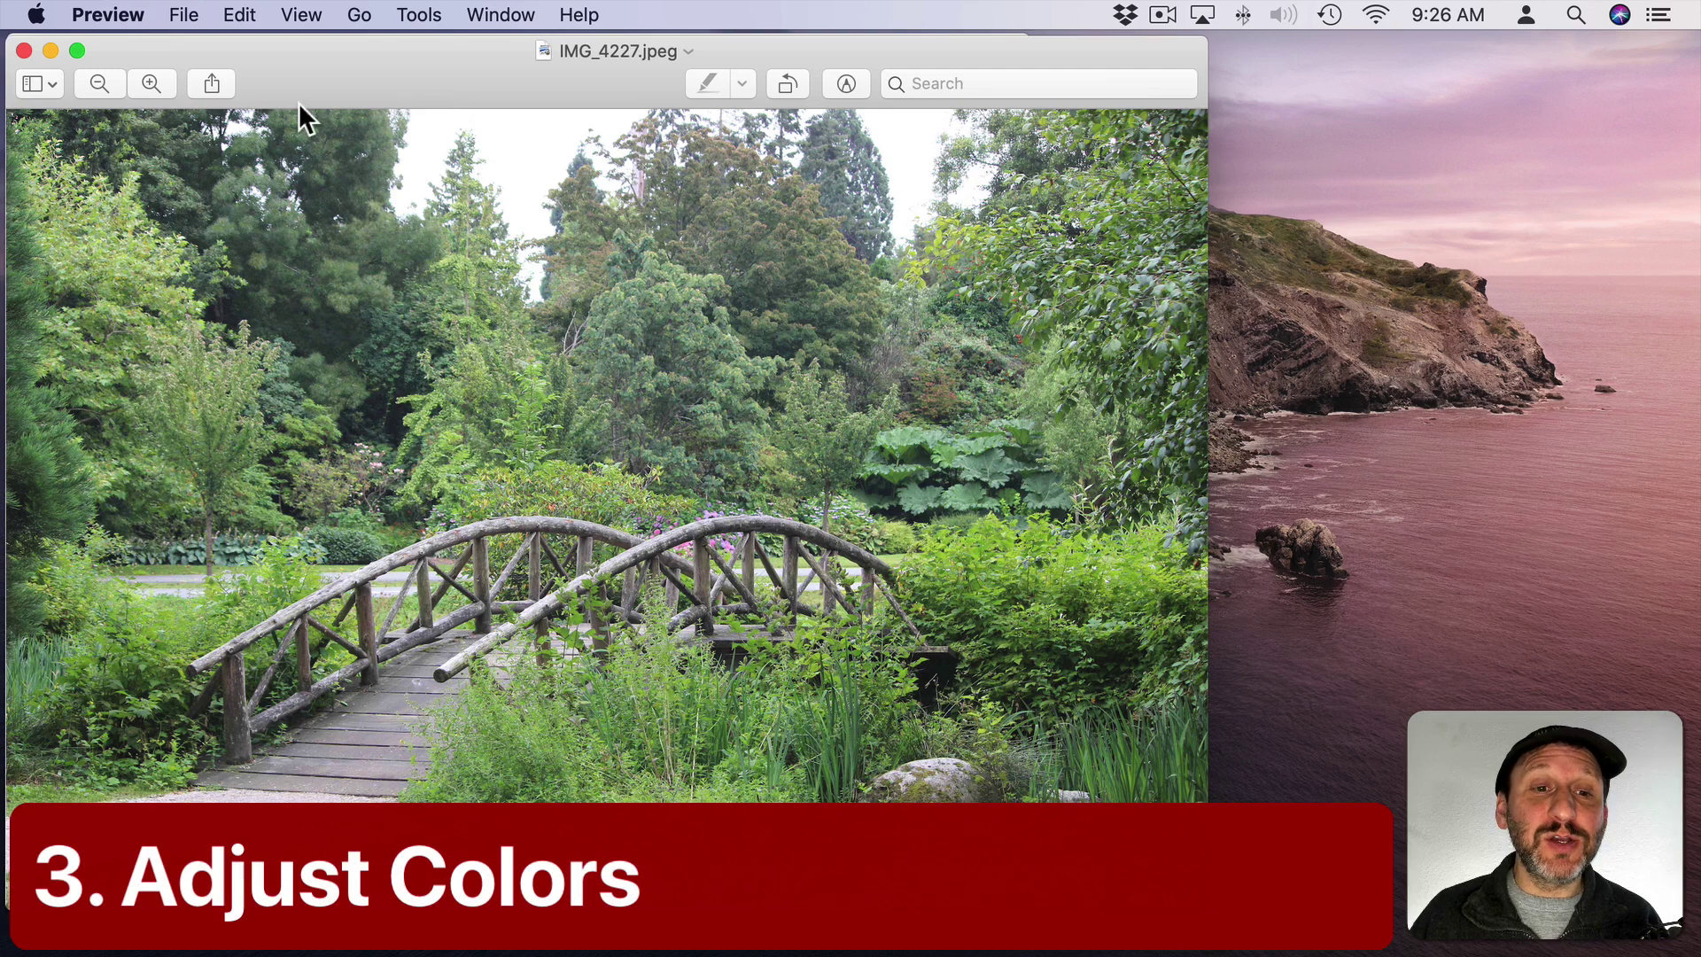
pyautogui.click(410, 10)
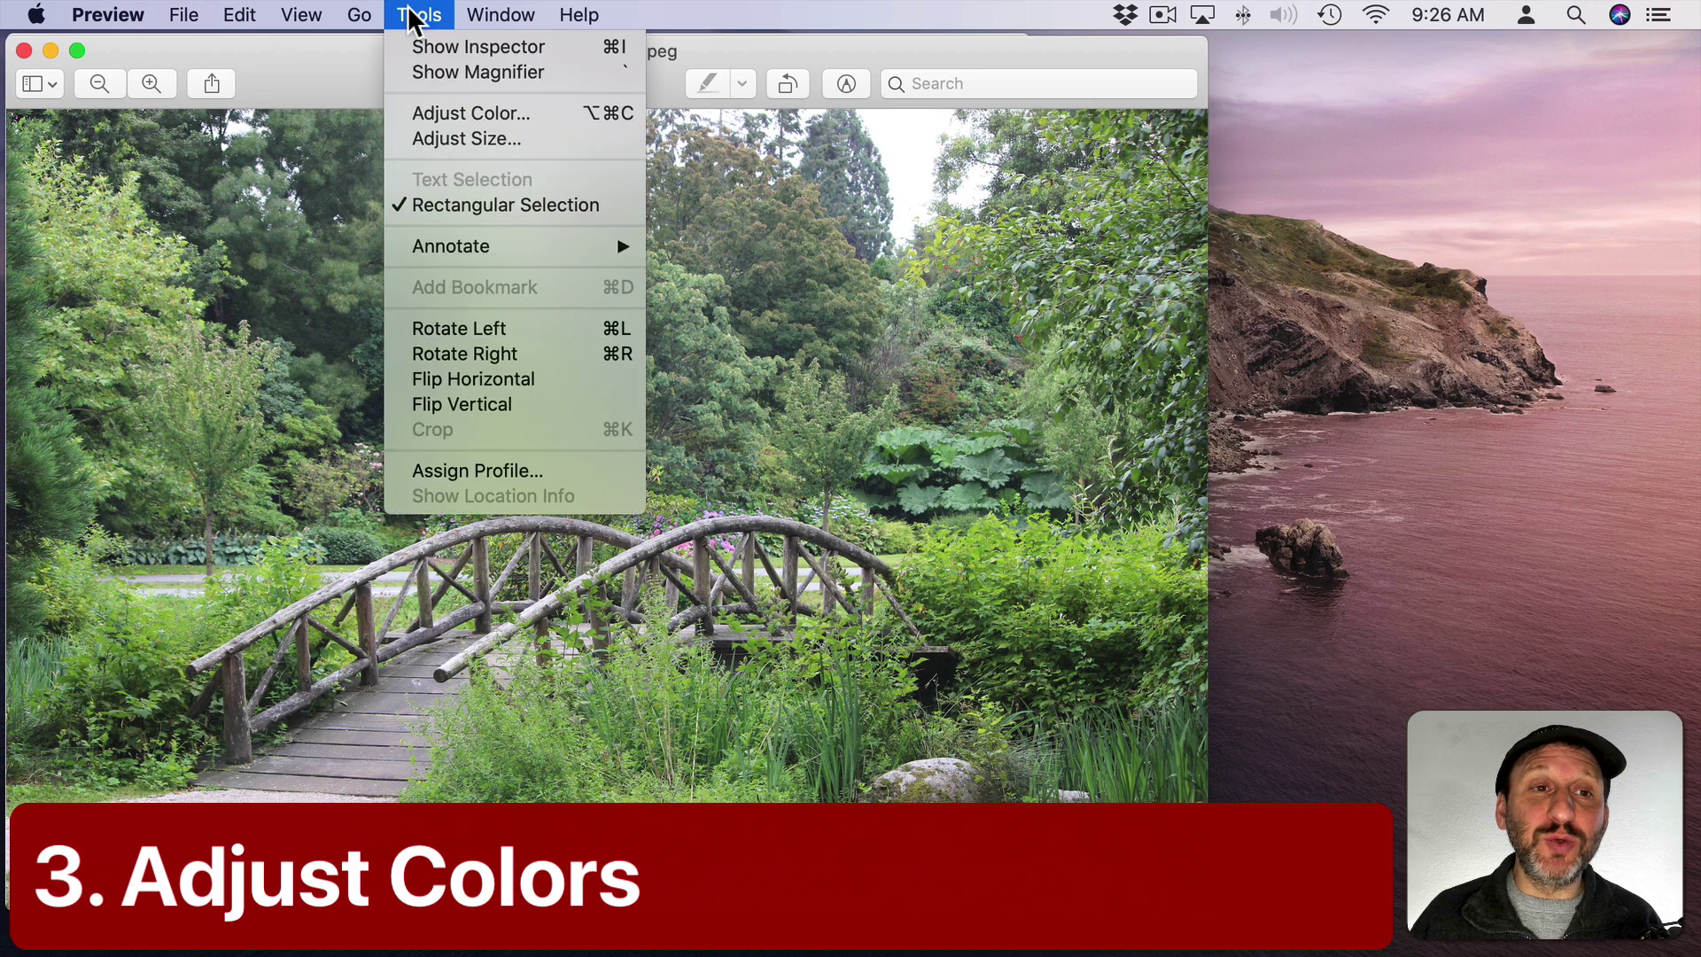
pyautogui.click(436, 111)
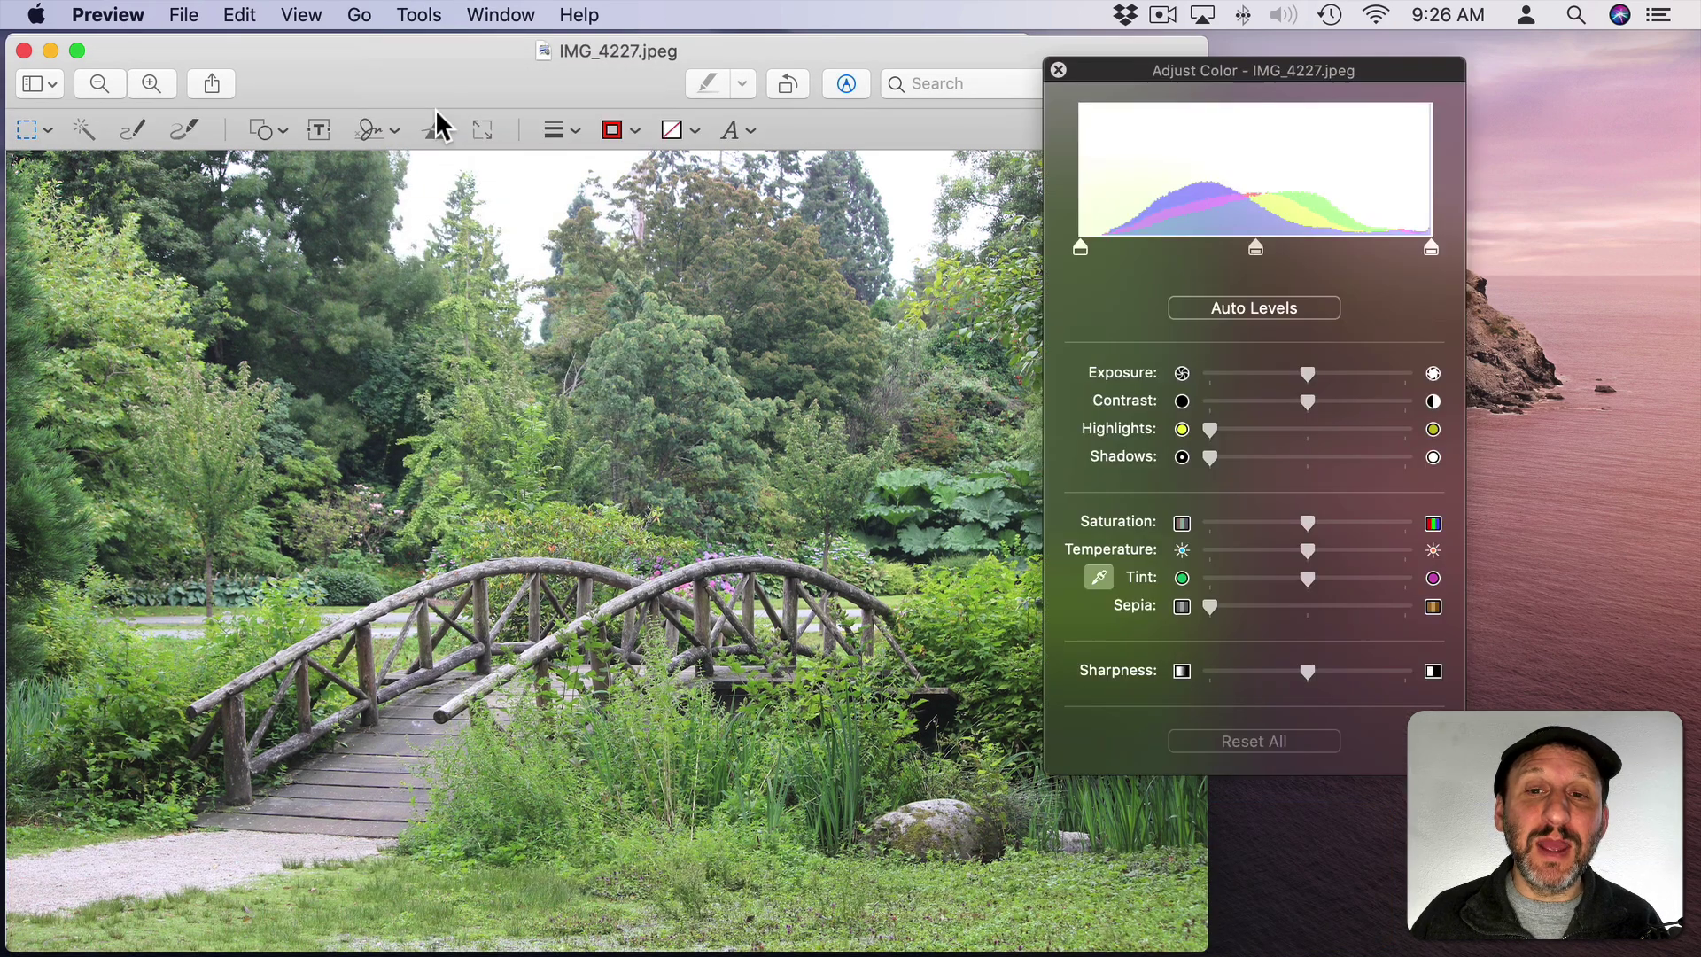
pyautogui.moveTo(1294, 69); pyautogui.dragTo(703, 140)
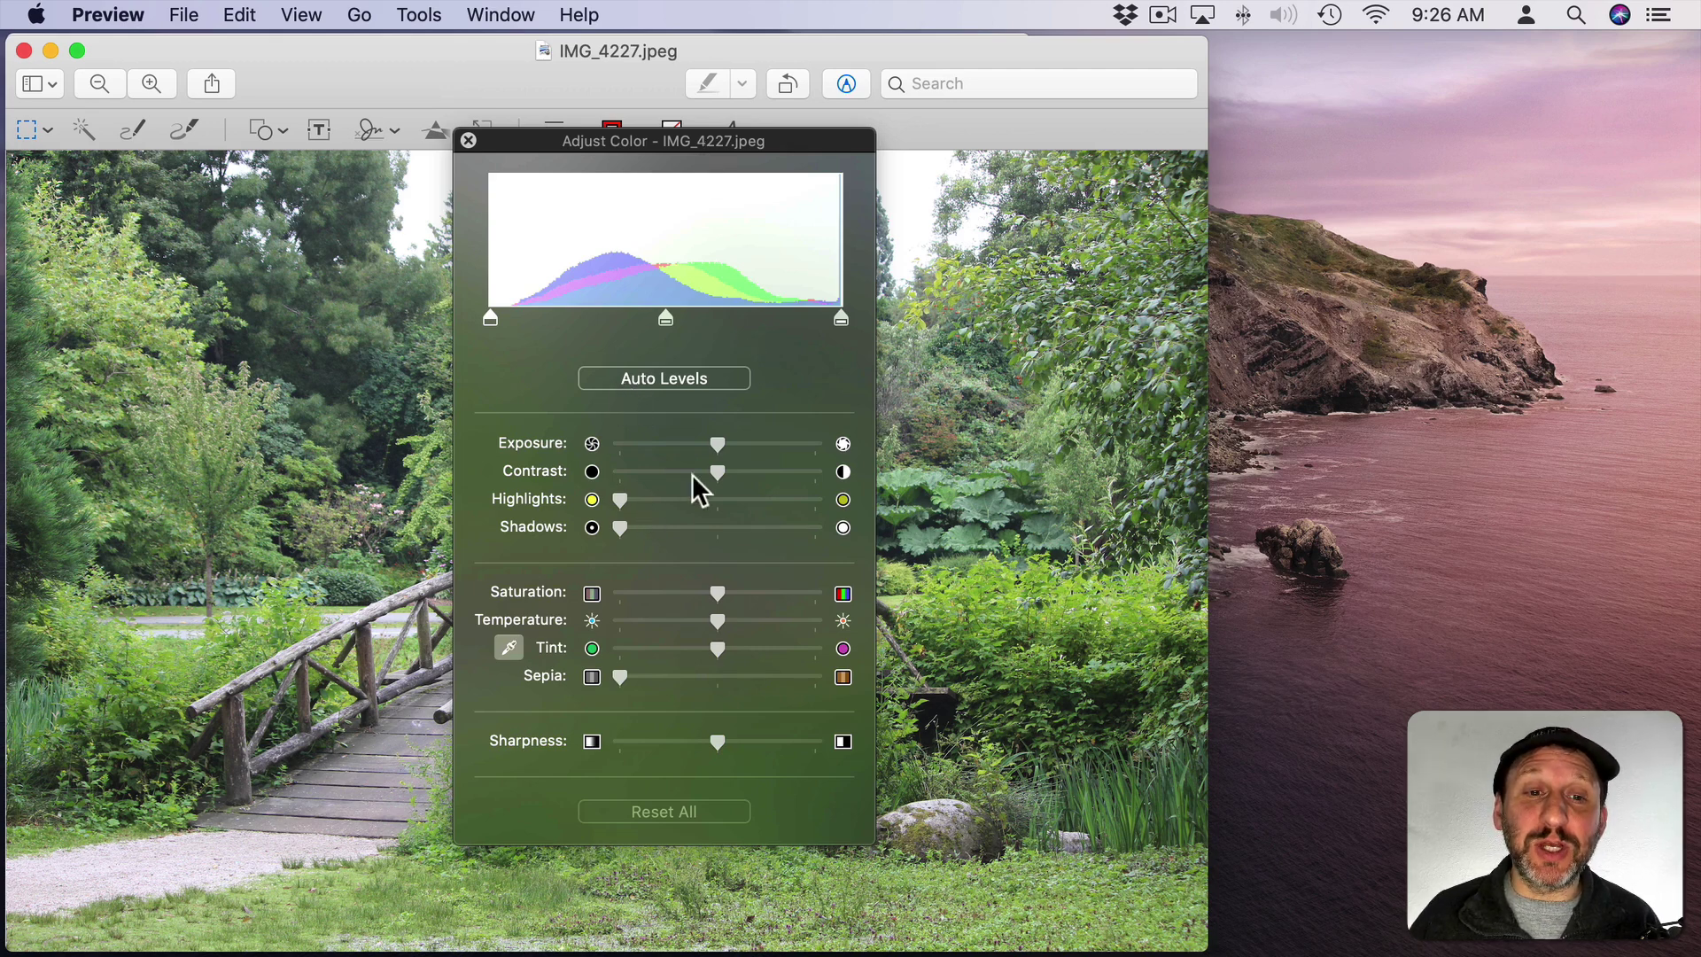
# Step: Raise exposure, lower saturation, apply Auto Levels, tweak black point and midtones, then close the panel
pyautogui.moveTo(714, 443)
pyautogui.mouseDown()
pyautogui.moveTo(752, 443)
pyautogui.moveTo(680, 444)
pyautogui.moveTo(712, 444)
pyautogui.mouseUp()
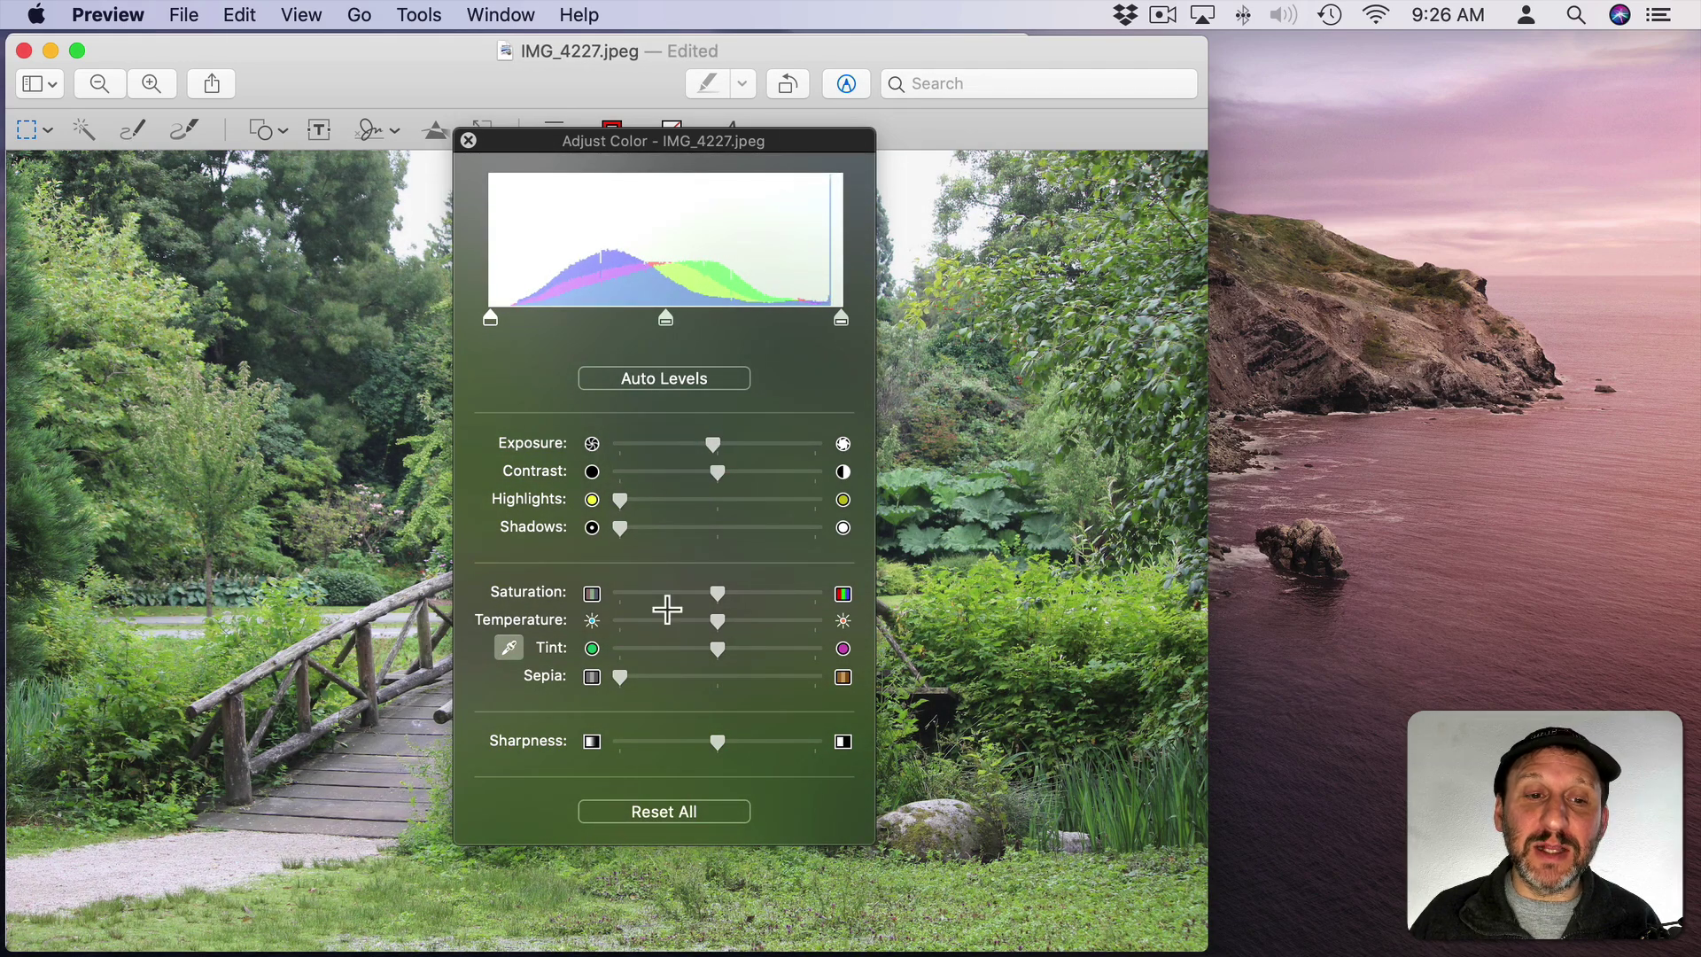
pyautogui.moveTo(714, 594)
pyautogui.mouseDown()
pyautogui.moveTo(767, 592)
pyautogui.moveTo(673, 595)
pyautogui.moveTo(728, 592)
pyautogui.moveTo(698, 591)
pyautogui.mouseUp()
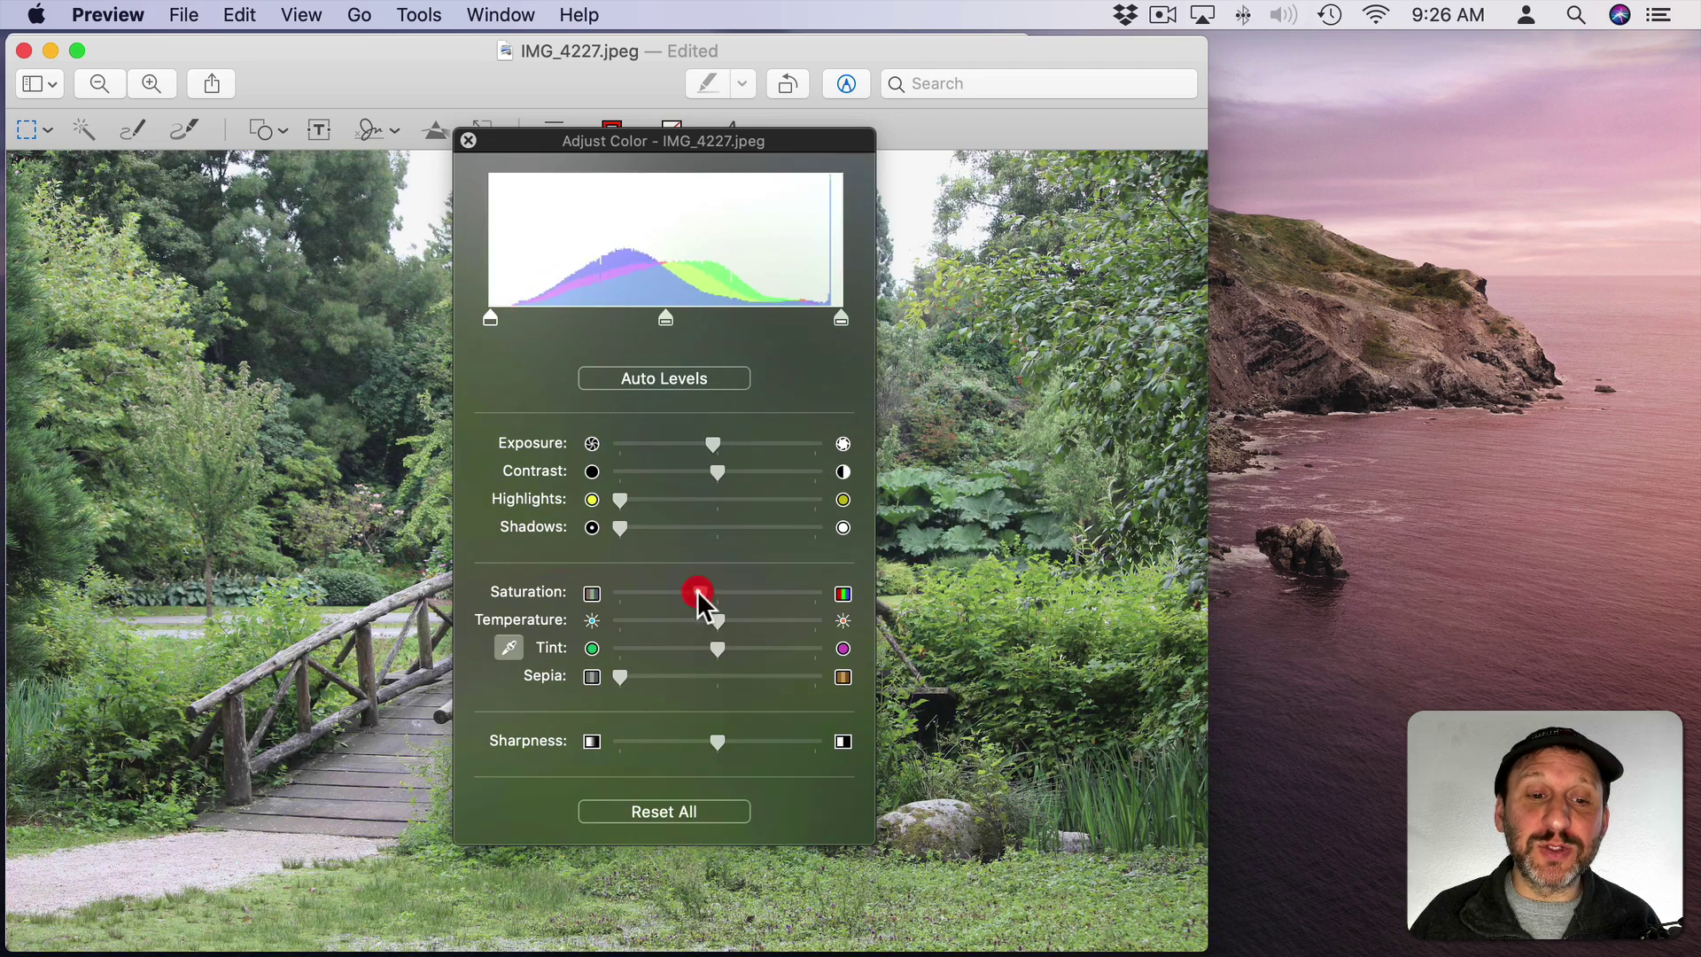
pyautogui.click(683, 379)
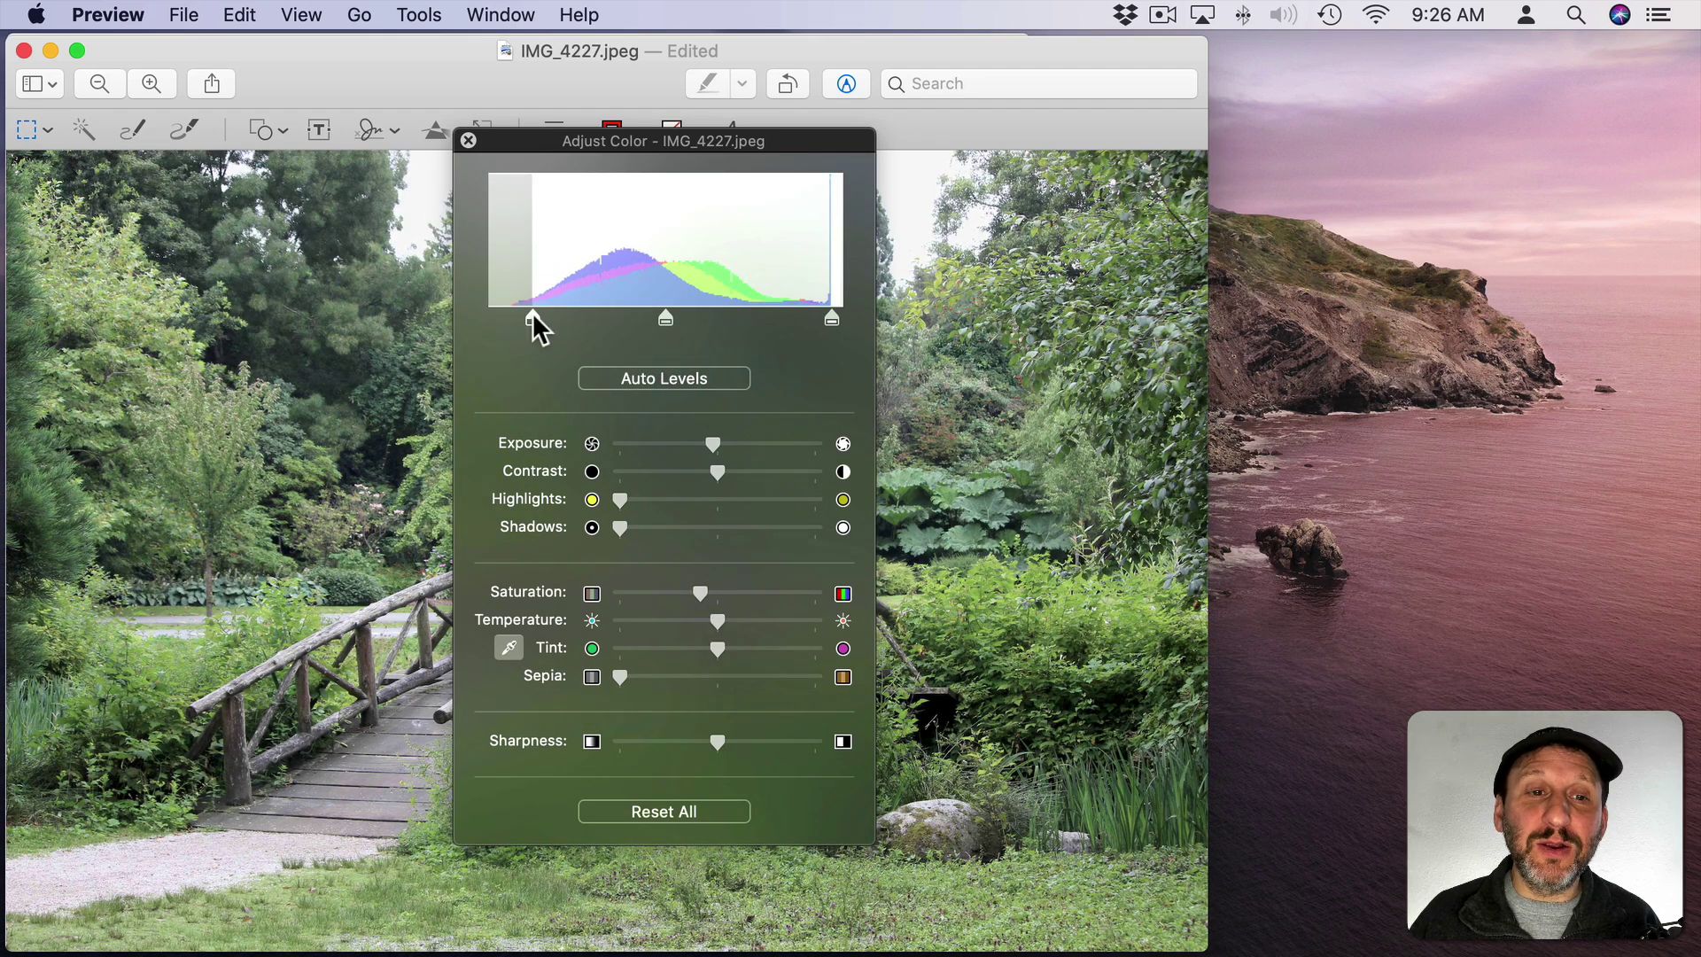
pyautogui.moveTo(532, 317)
pyautogui.mouseDown()
pyautogui.moveTo(599, 318)
pyautogui.moveTo(514, 317)
pyautogui.mouseUp()
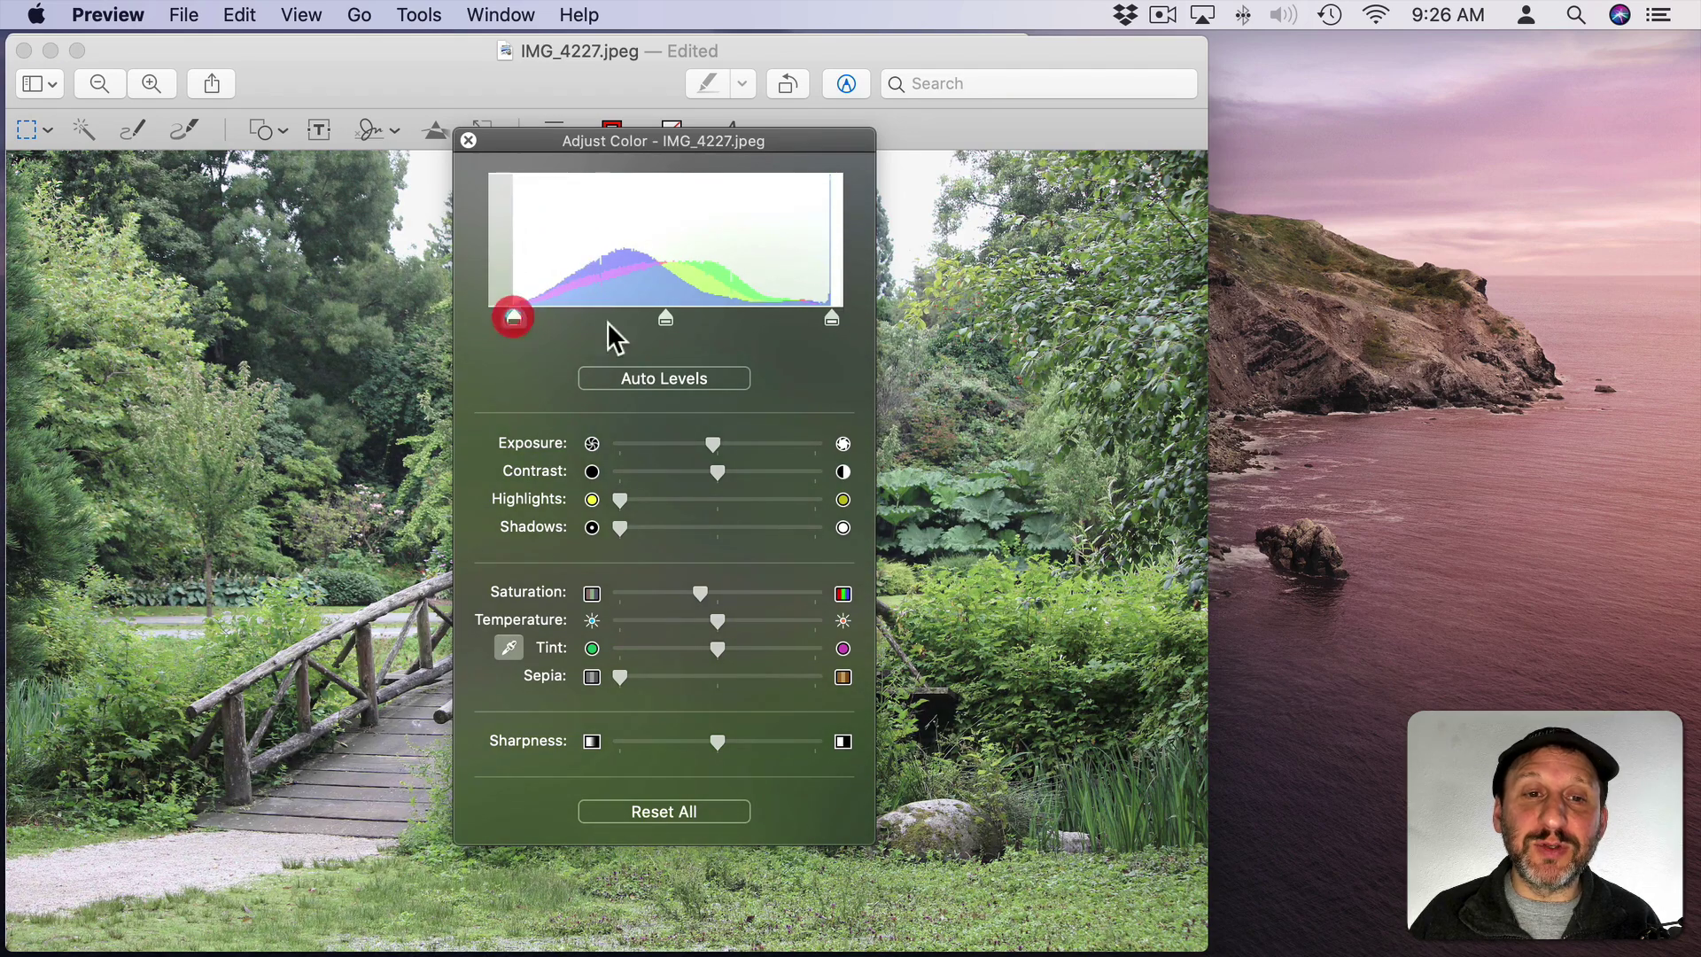
pyautogui.moveTo(666, 318); pyautogui.dragTo(601, 320)
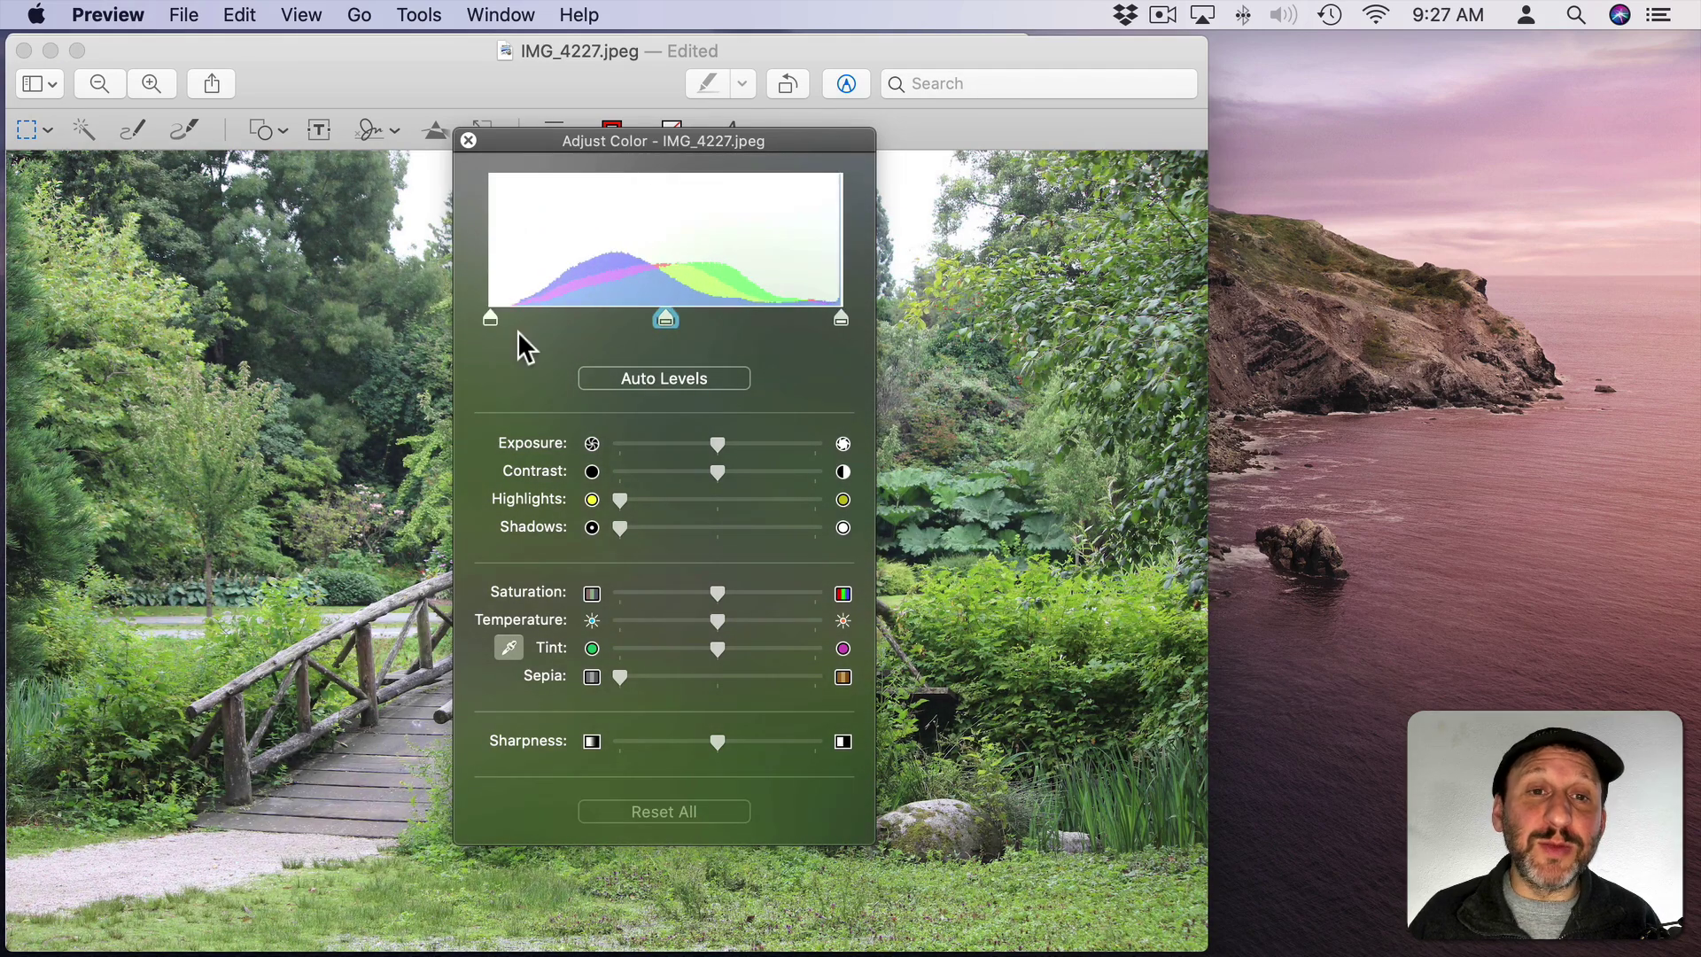
pyautogui.click(468, 140)
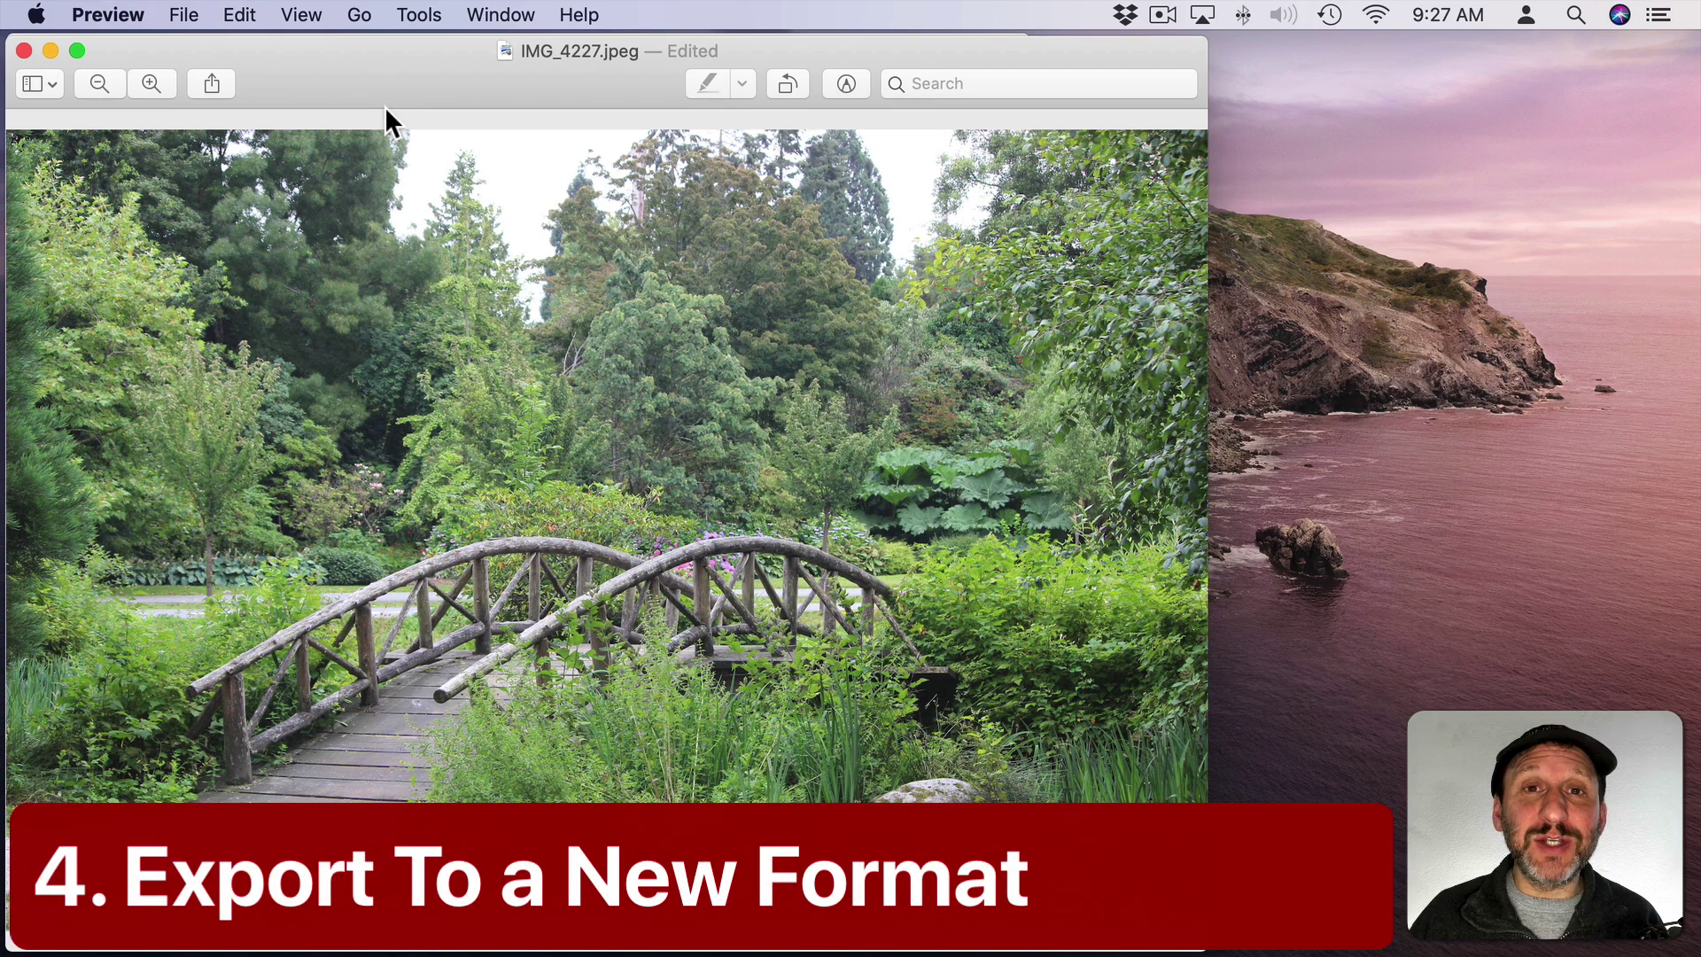
# Step: Keeping JPEG format, compare export file sizes at low, Best and reduced quality
pyautogui.click(196, 16)
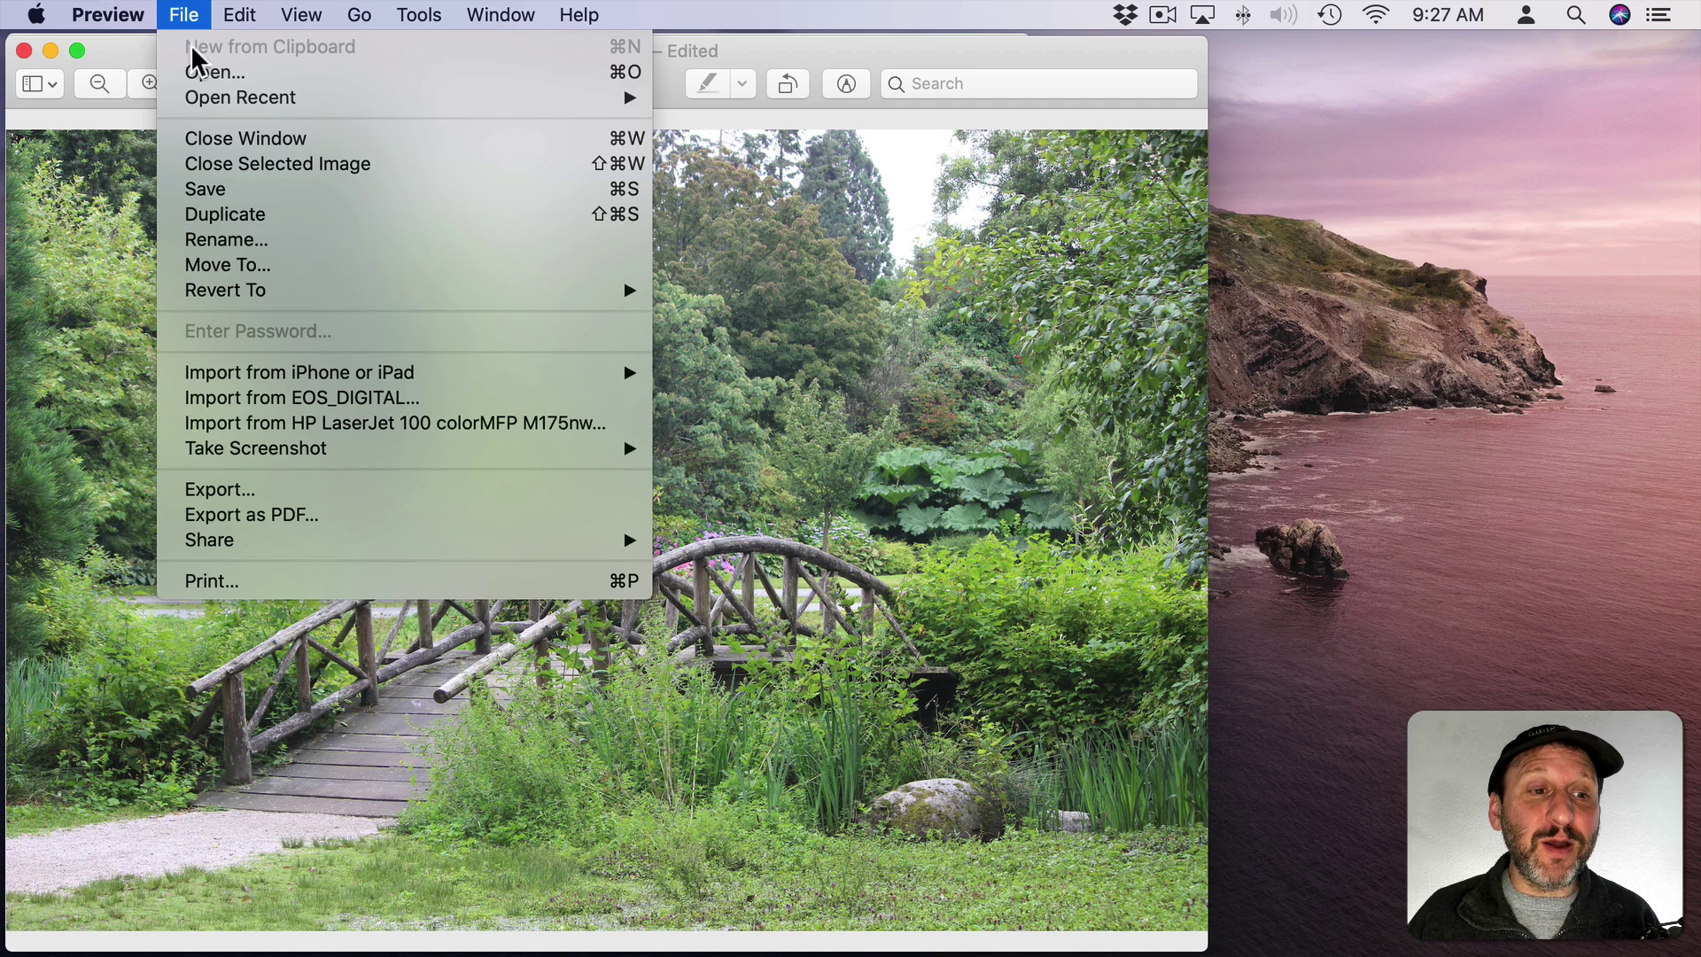
pyautogui.click(275, 489)
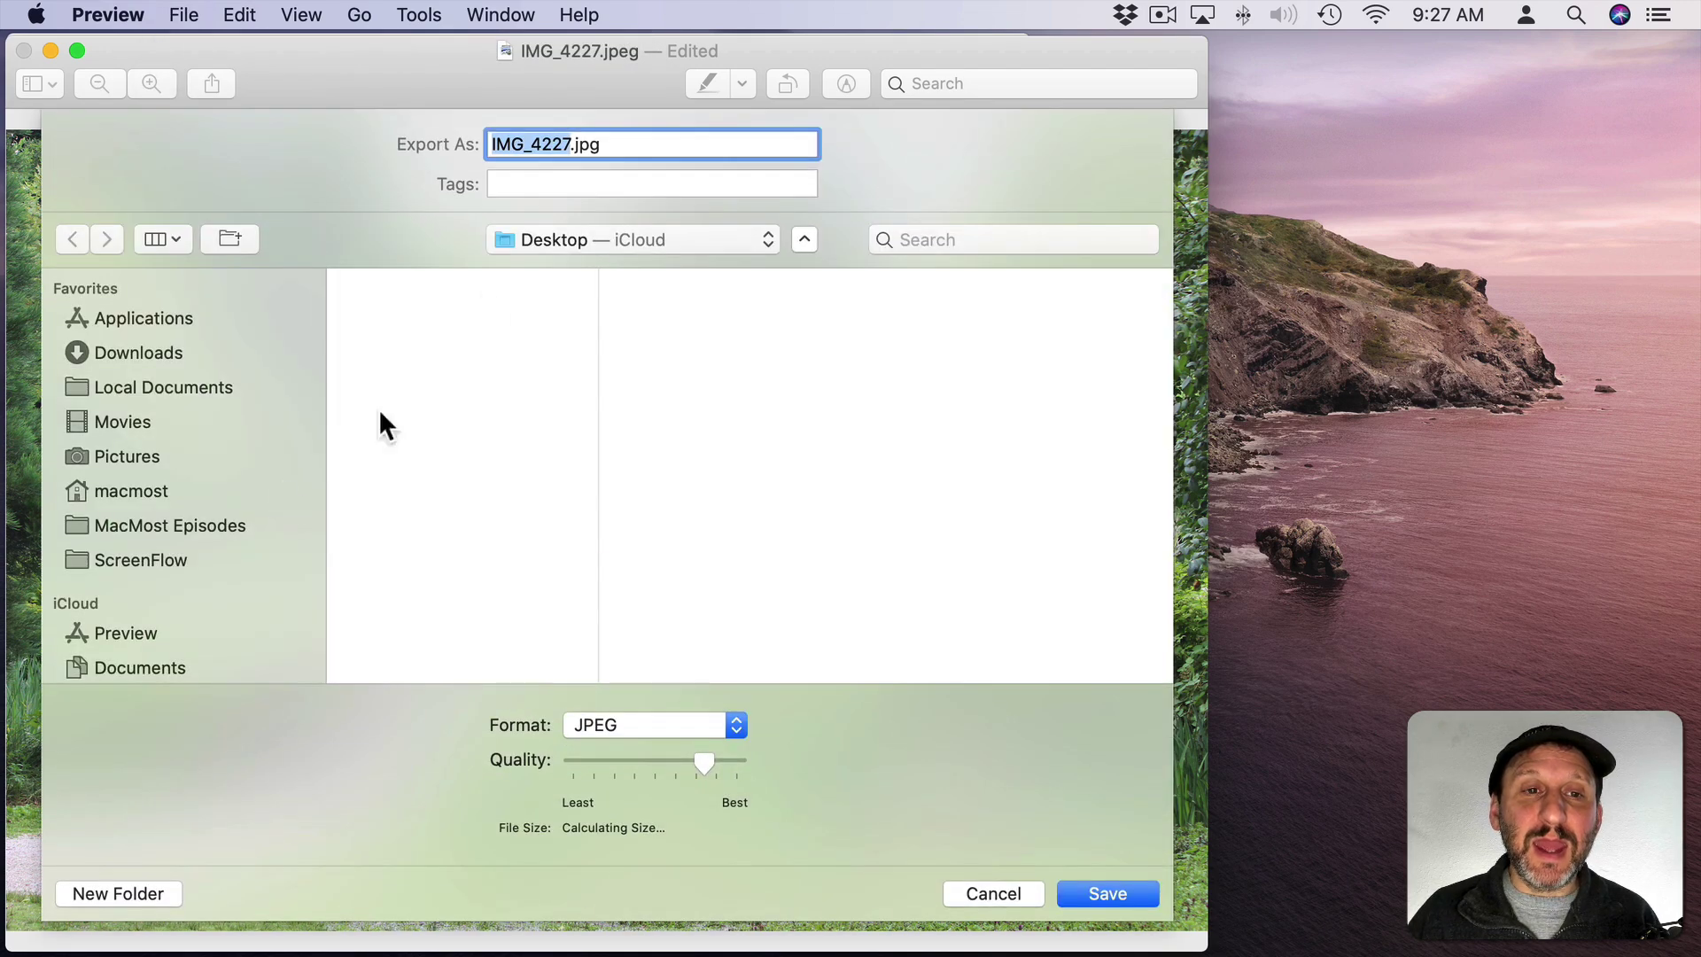
pyautogui.click(607, 719)
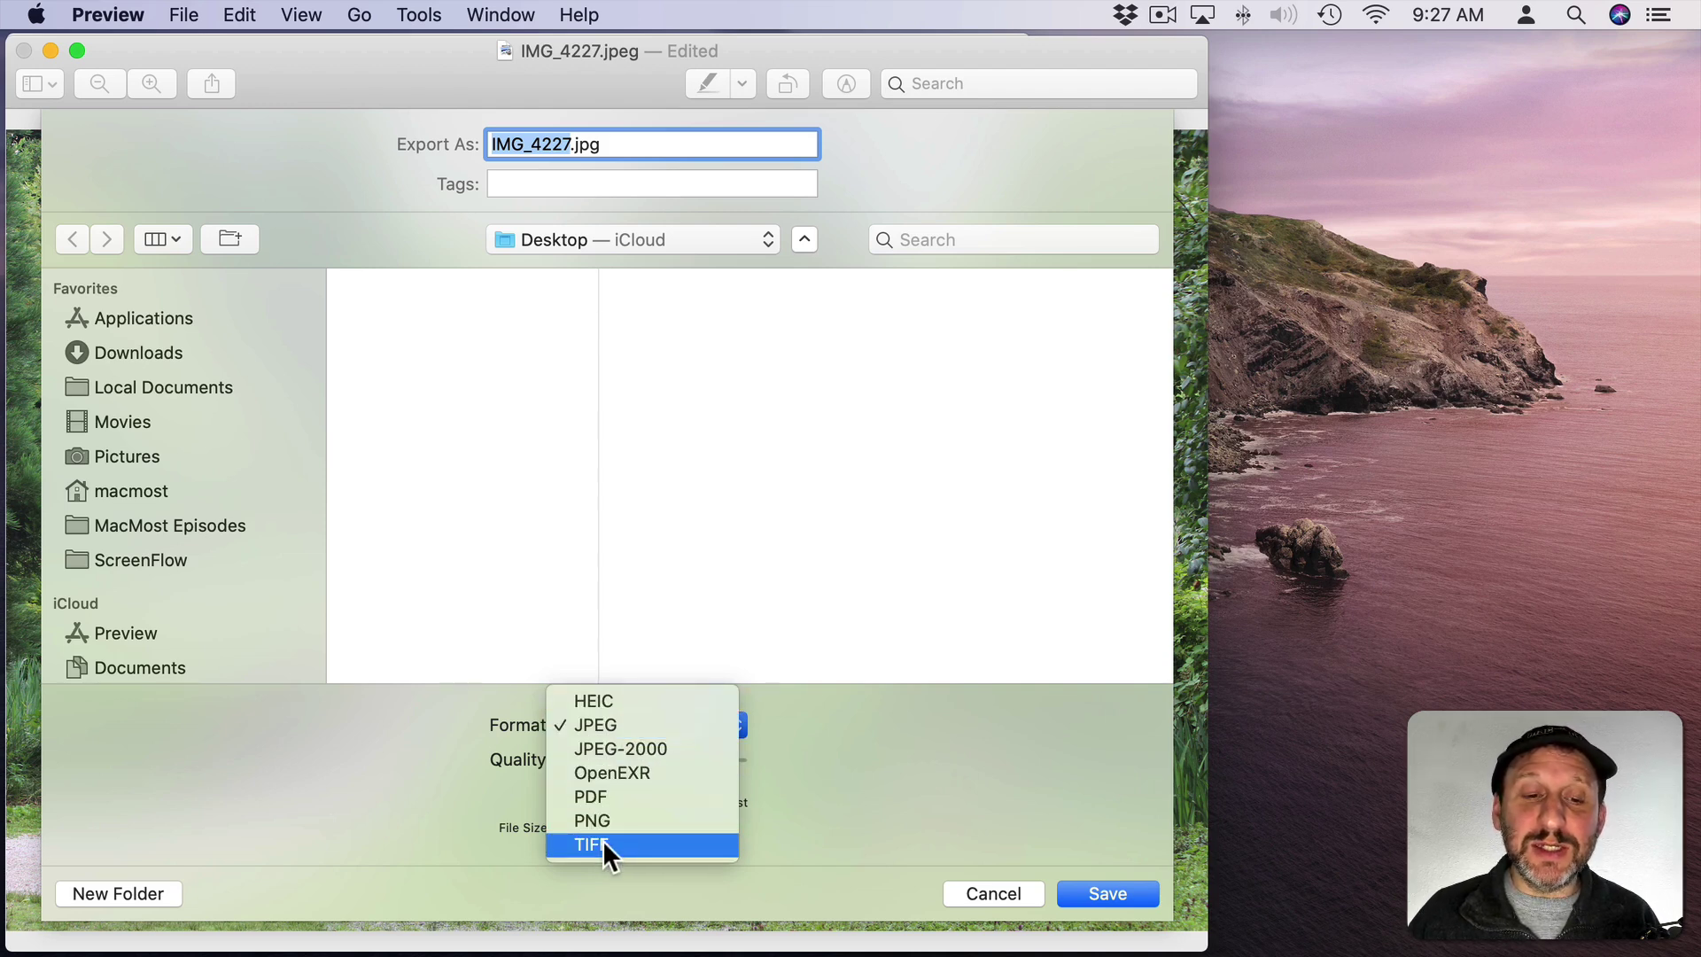
pyautogui.click(599, 724)
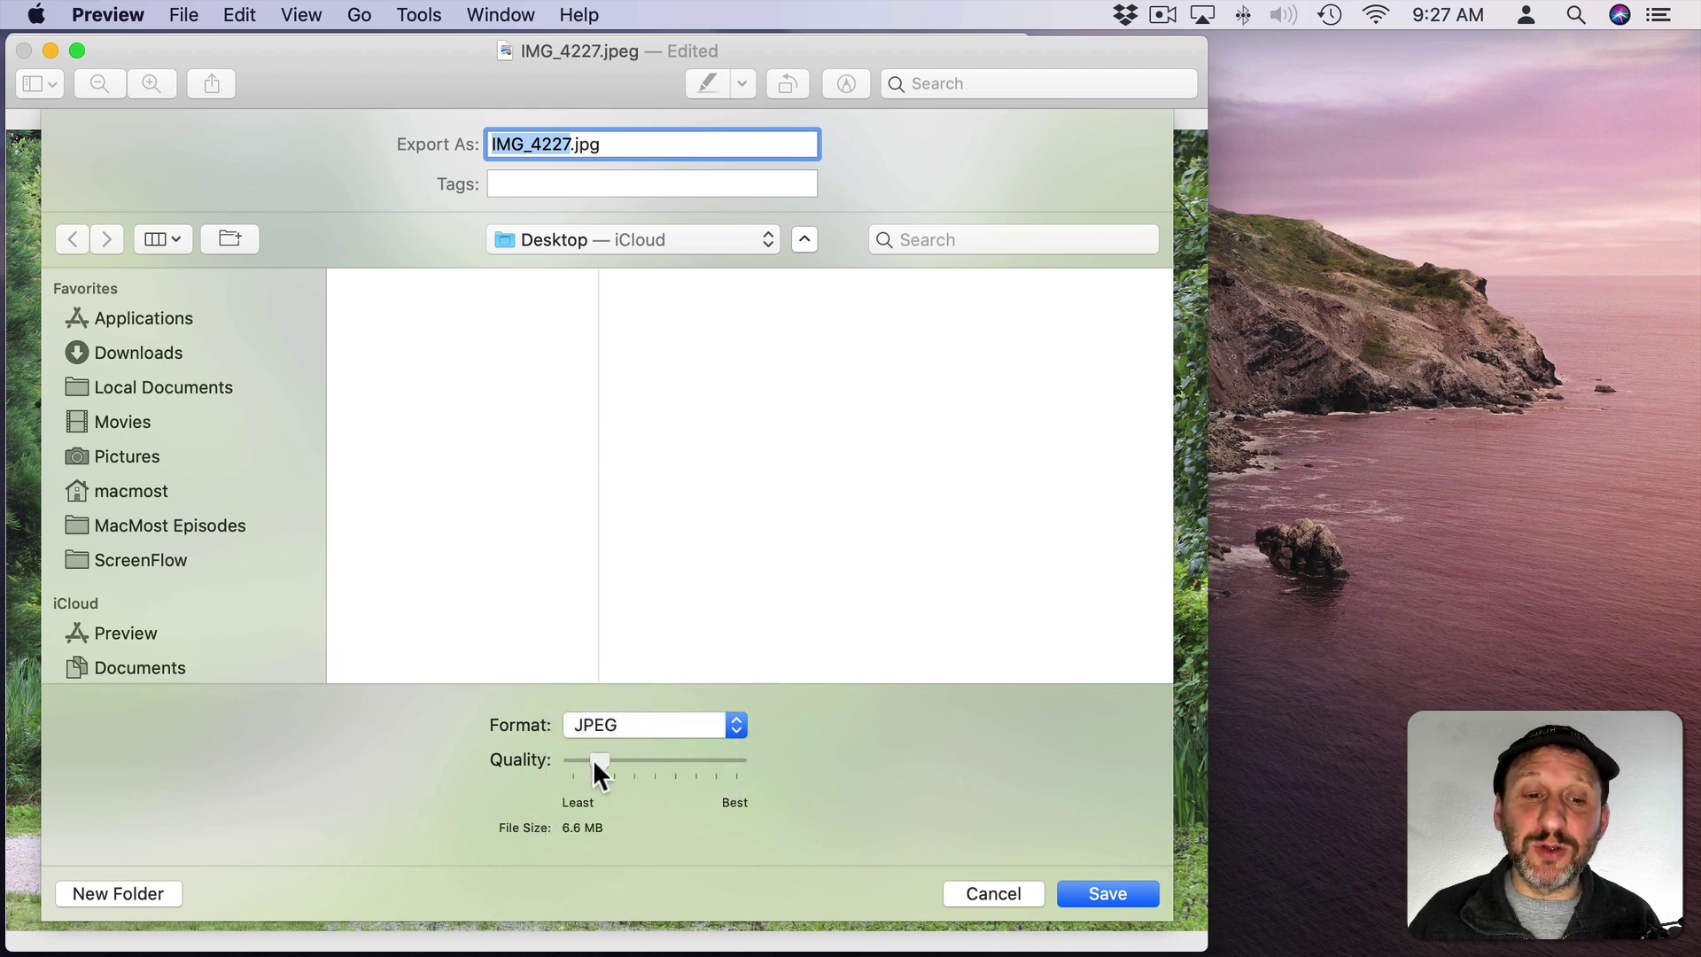
pyautogui.moveTo(562, 760); pyautogui.dragTo(562, 760)
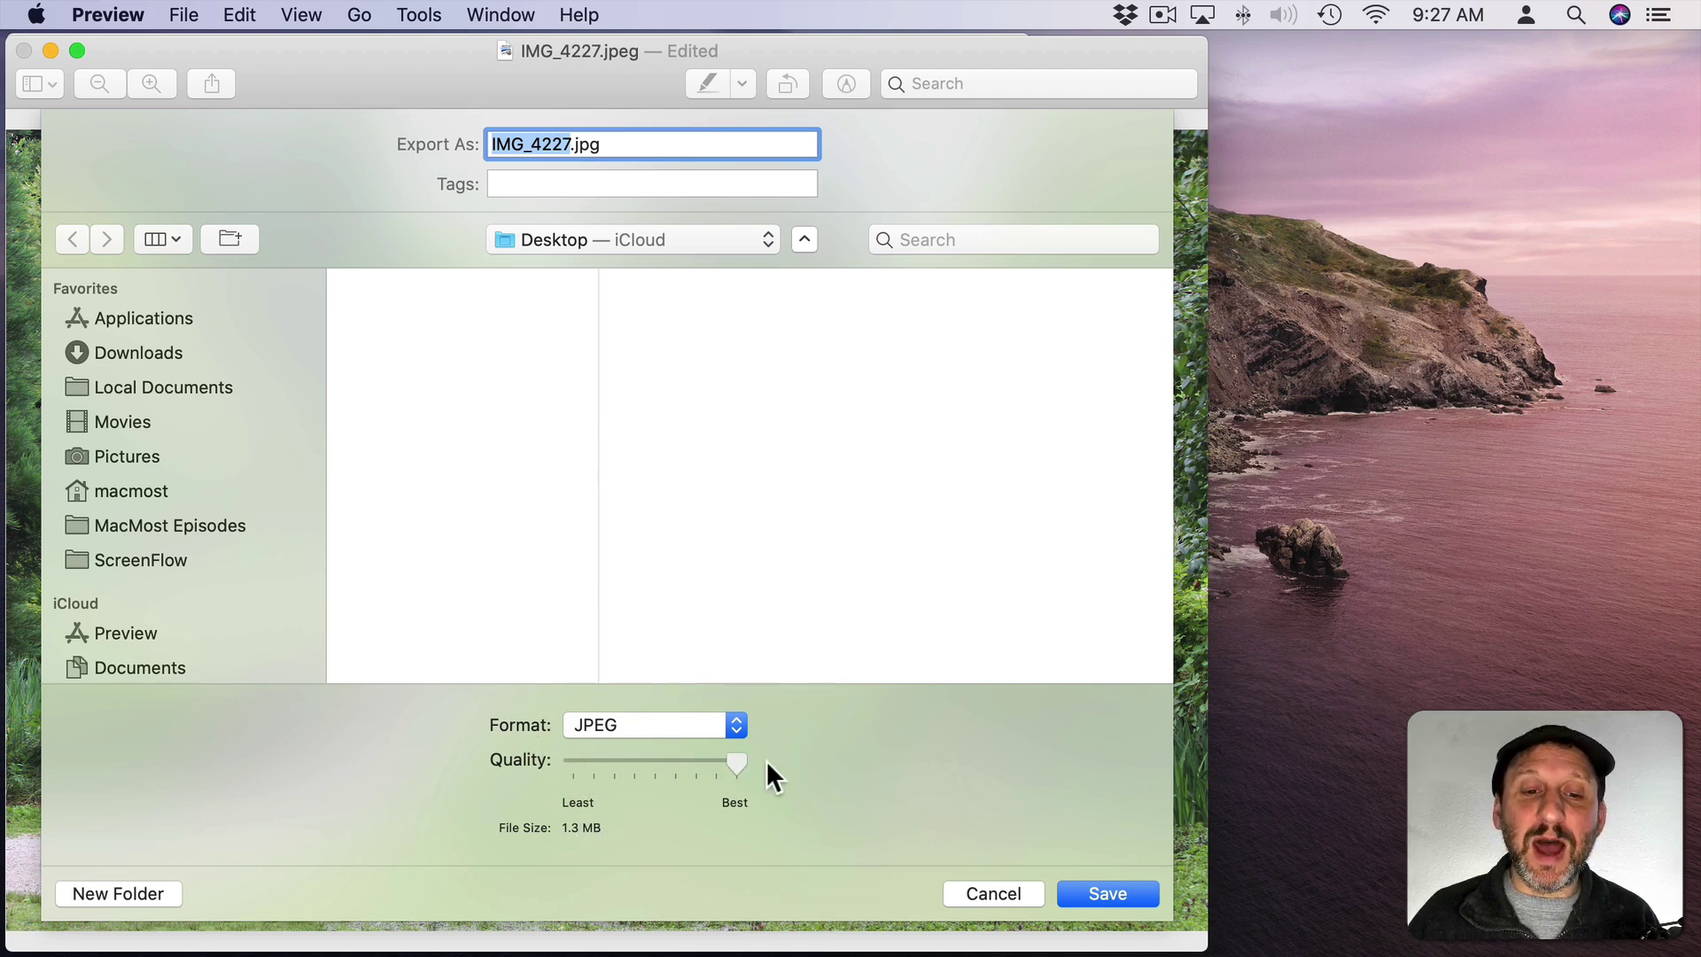
pyautogui.moveTo(767, 760); pyautogui.dragTo(767, 760)
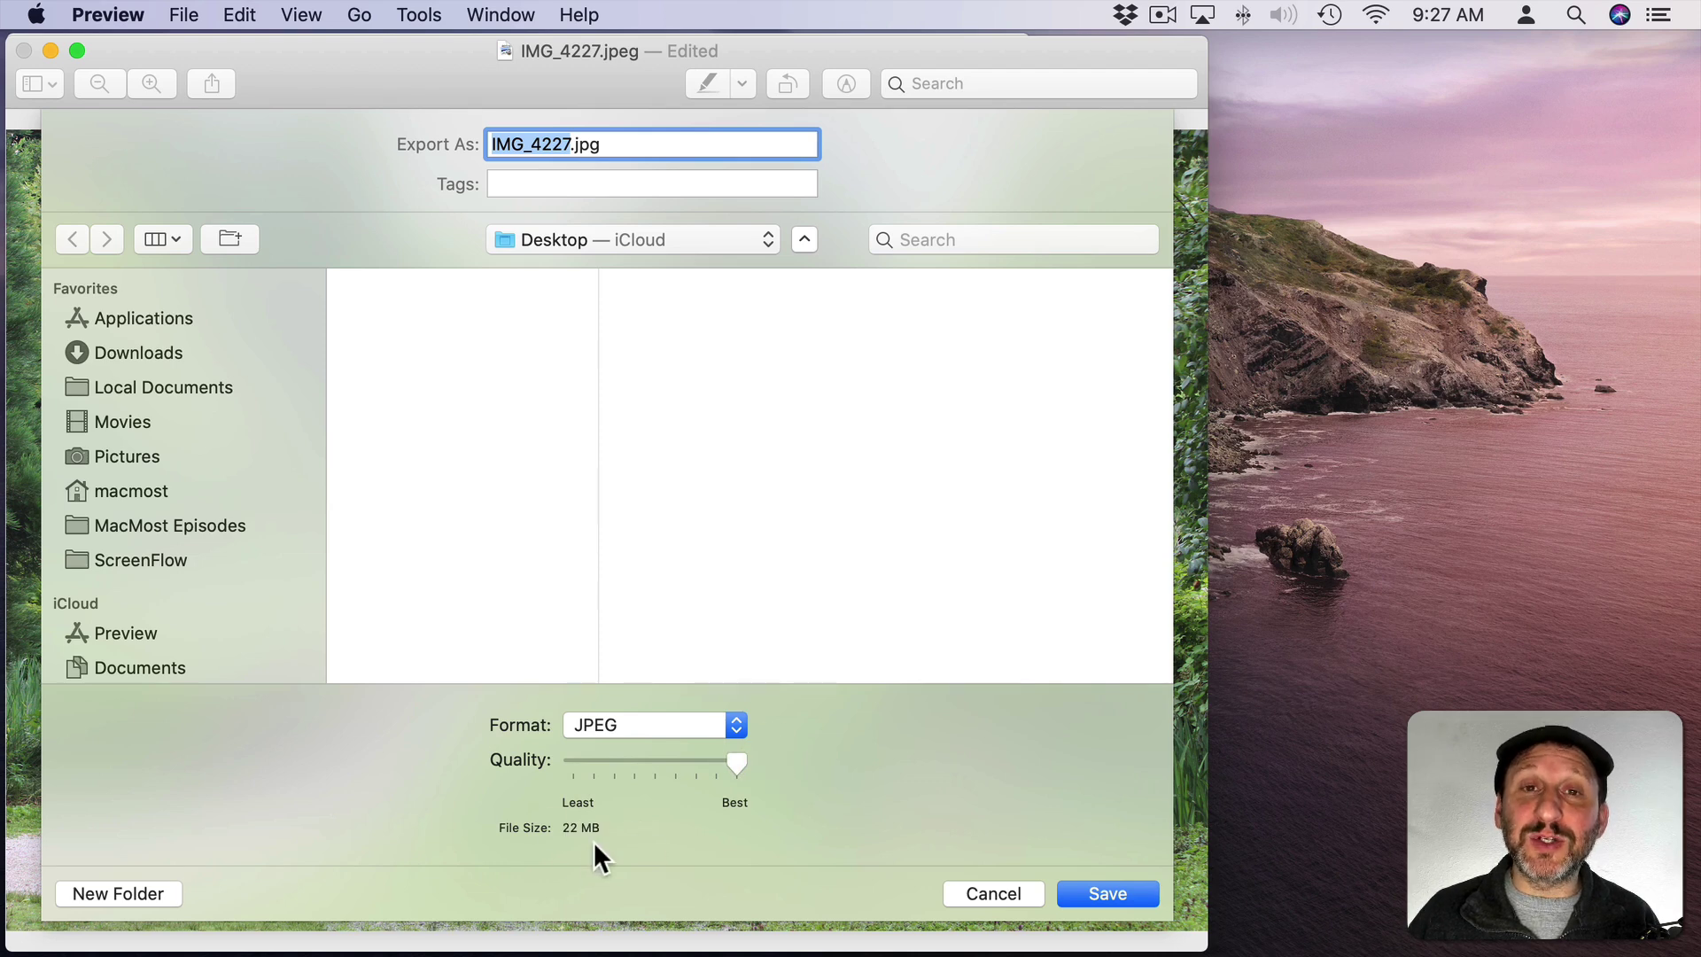
pyautogui.moveTo(735, 760); pyautogui.dragTo(669, 767)
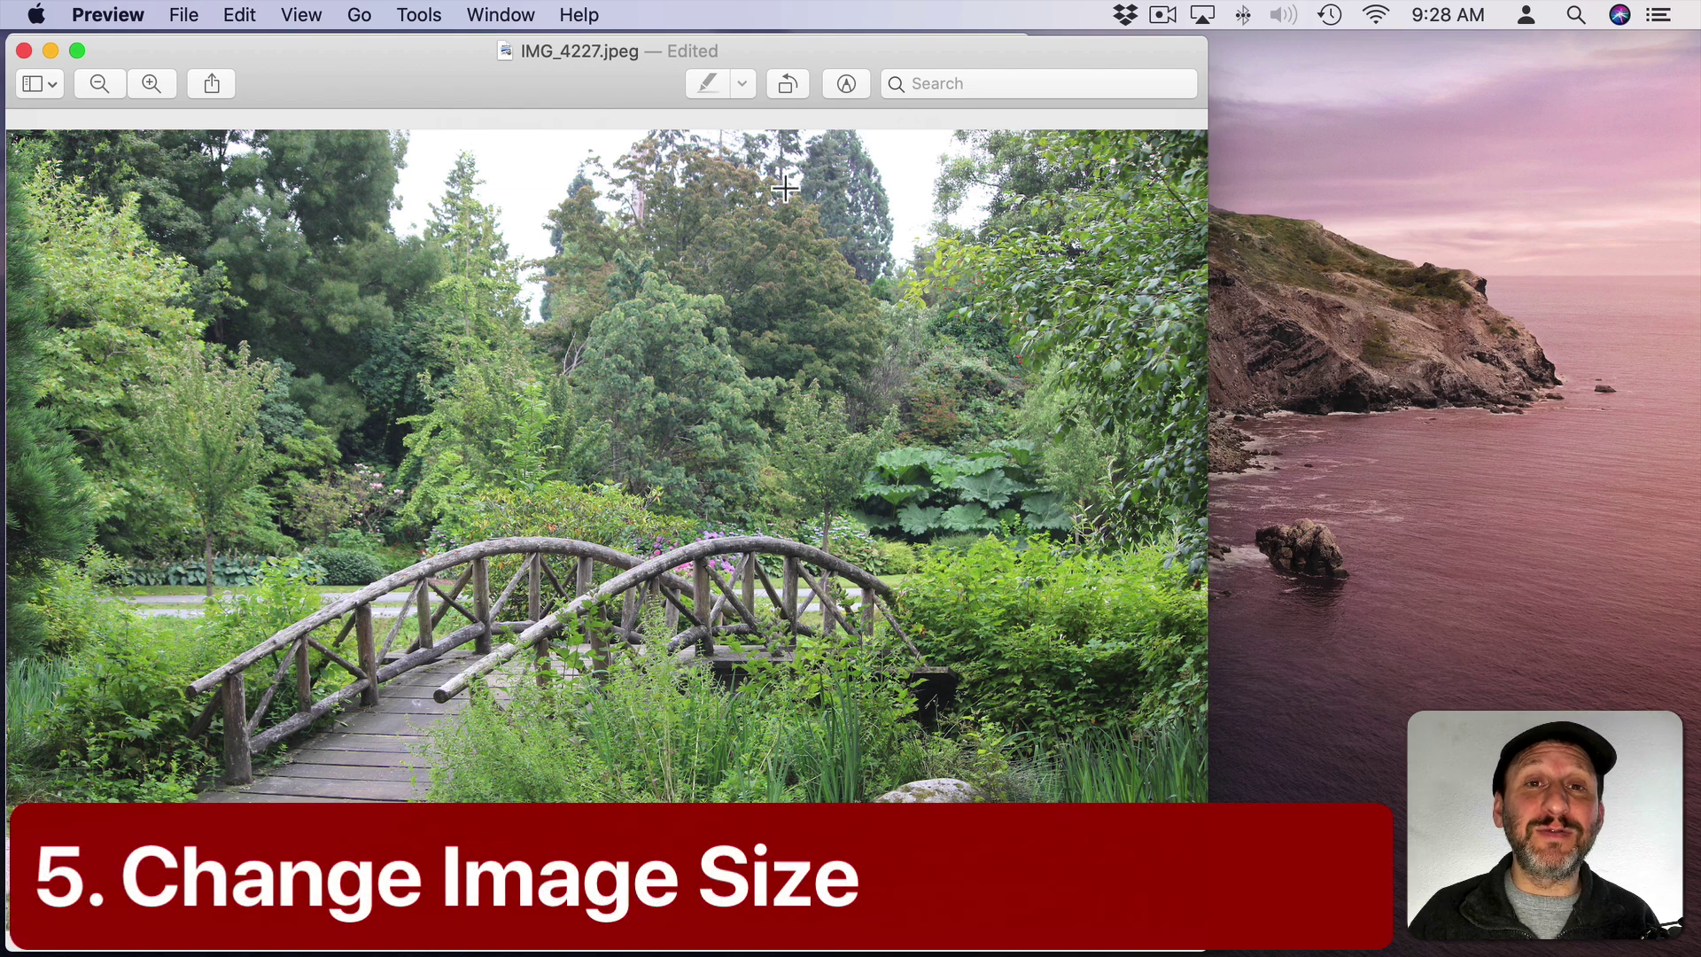
# Step: In Adjust Size, set units to percent, enter 50 (2592 × 1728) and unlink proportions
pyautogui.click(419, 15)
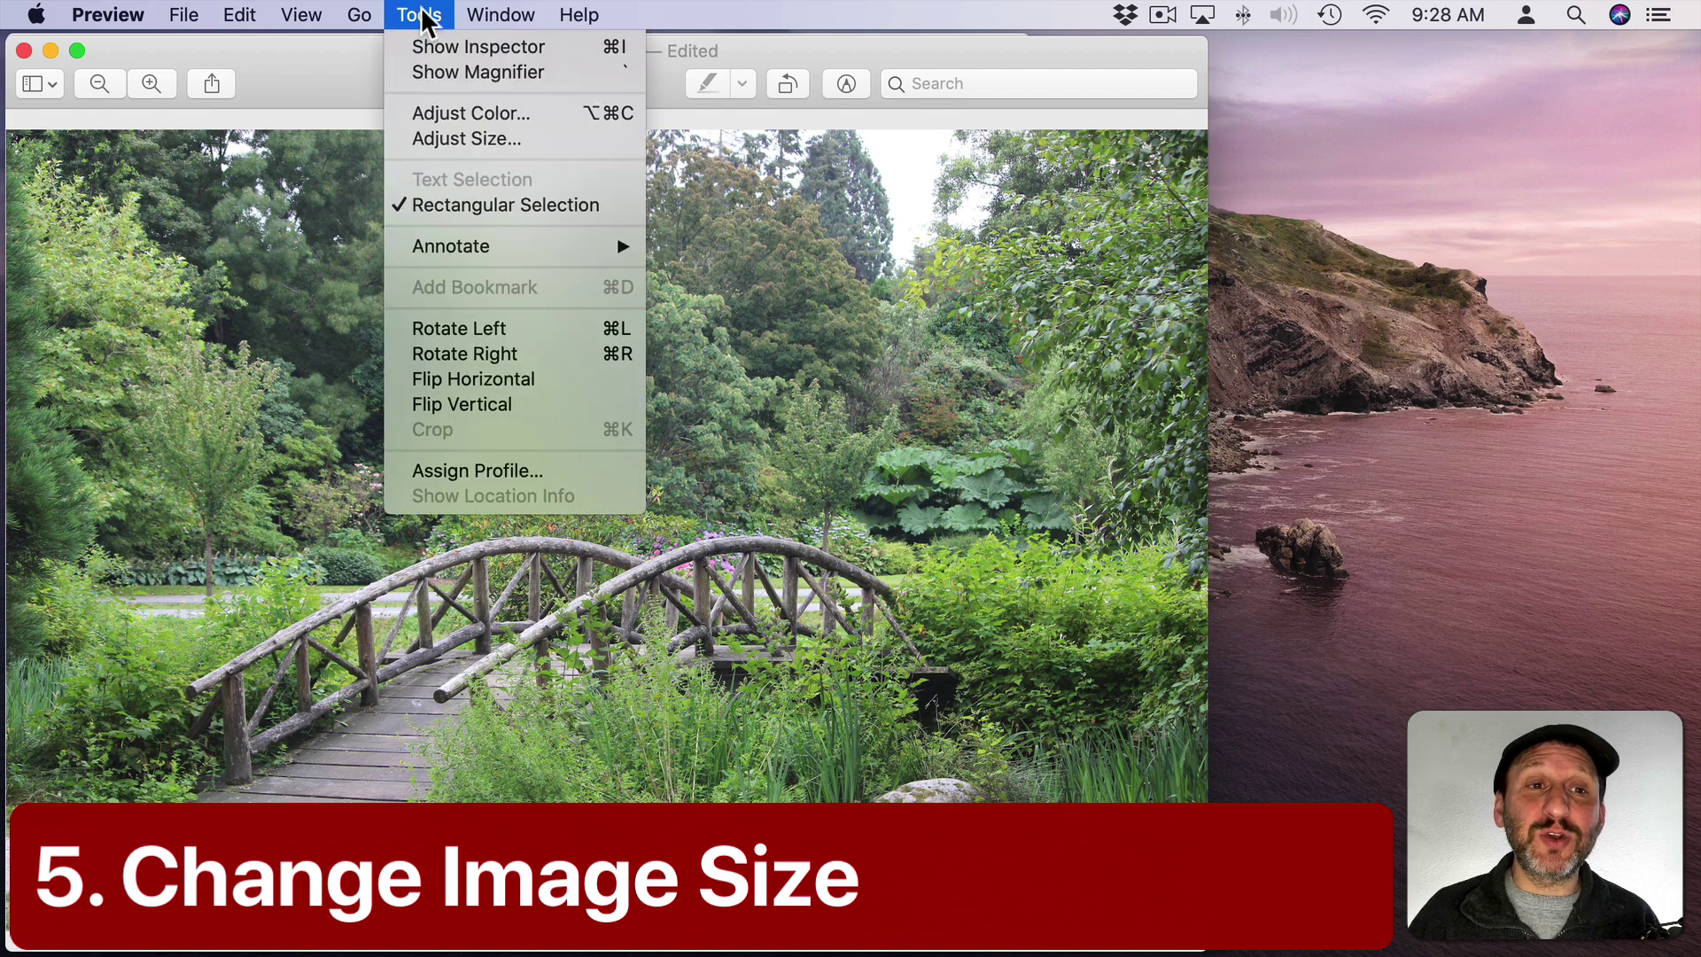
pyautogui.click(452, 144)
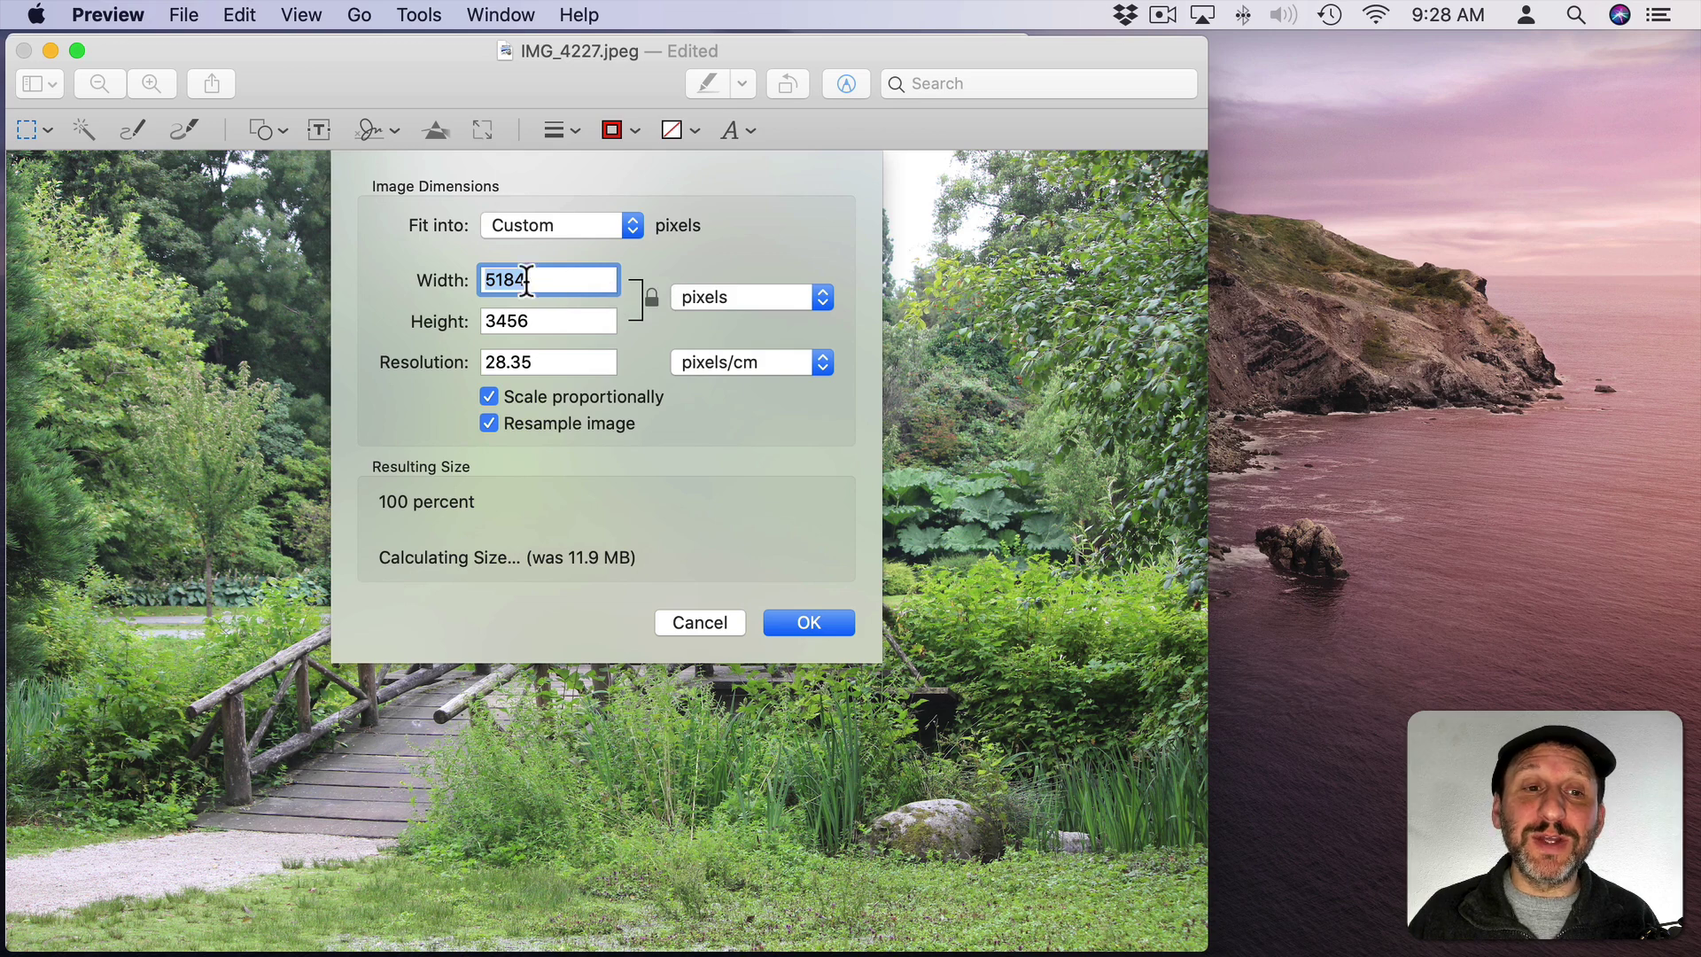
pyautogui.click(687, 303)
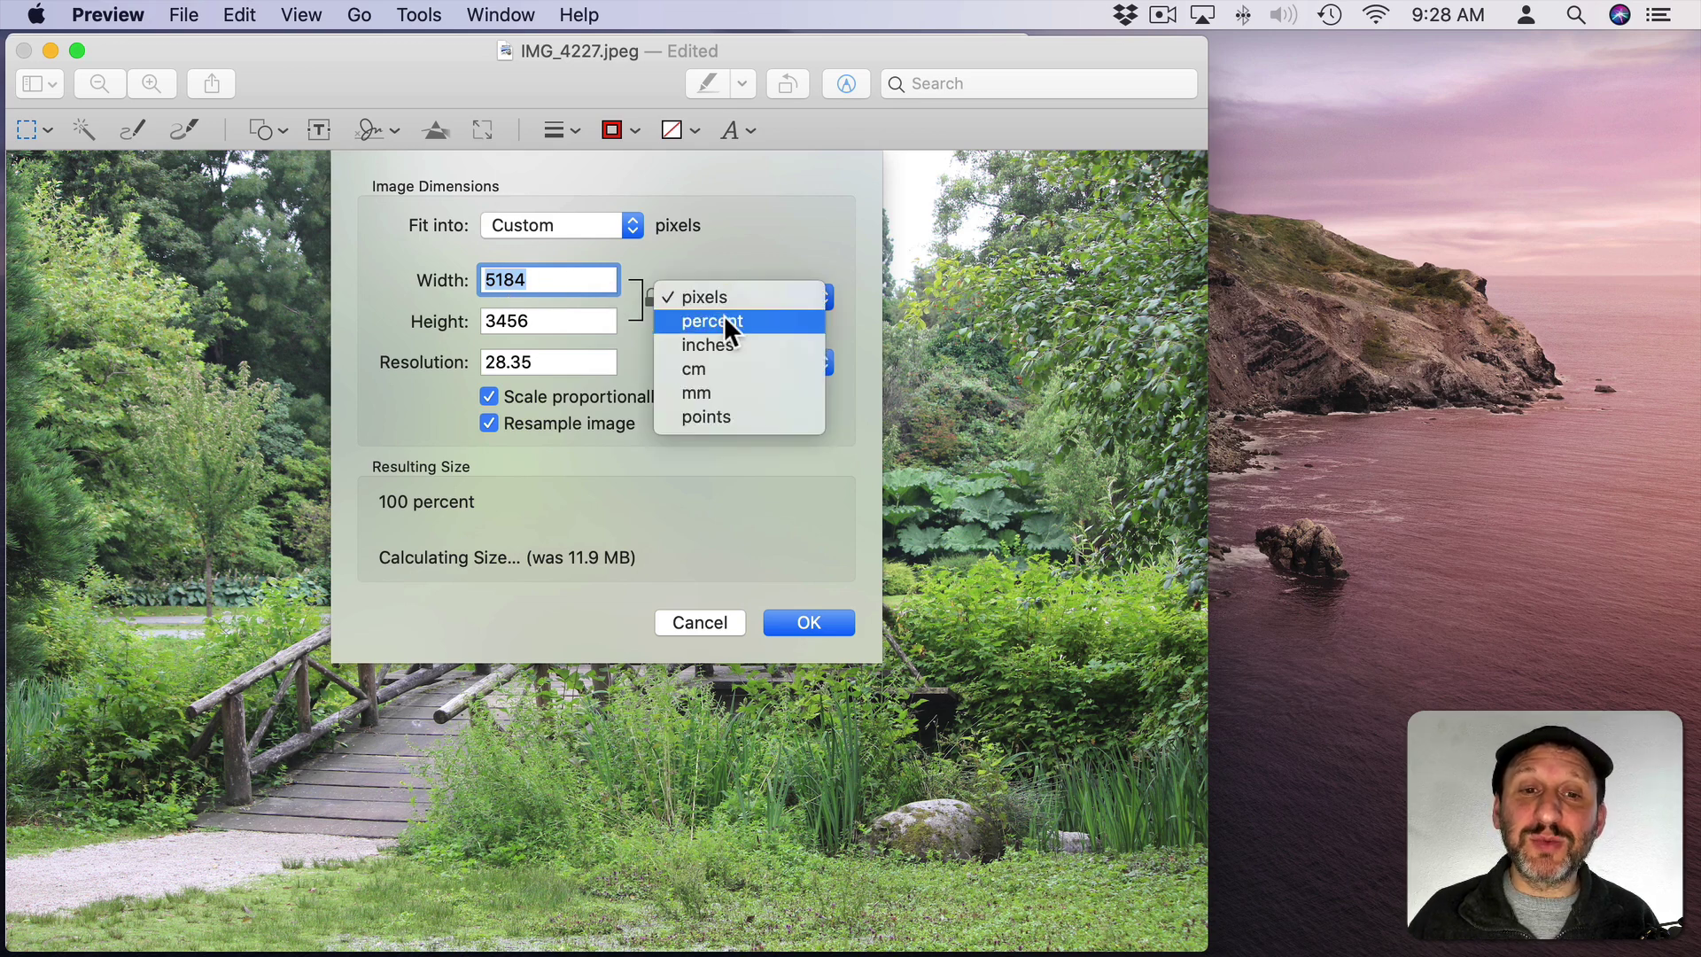
pyautogui.click(599, 293)
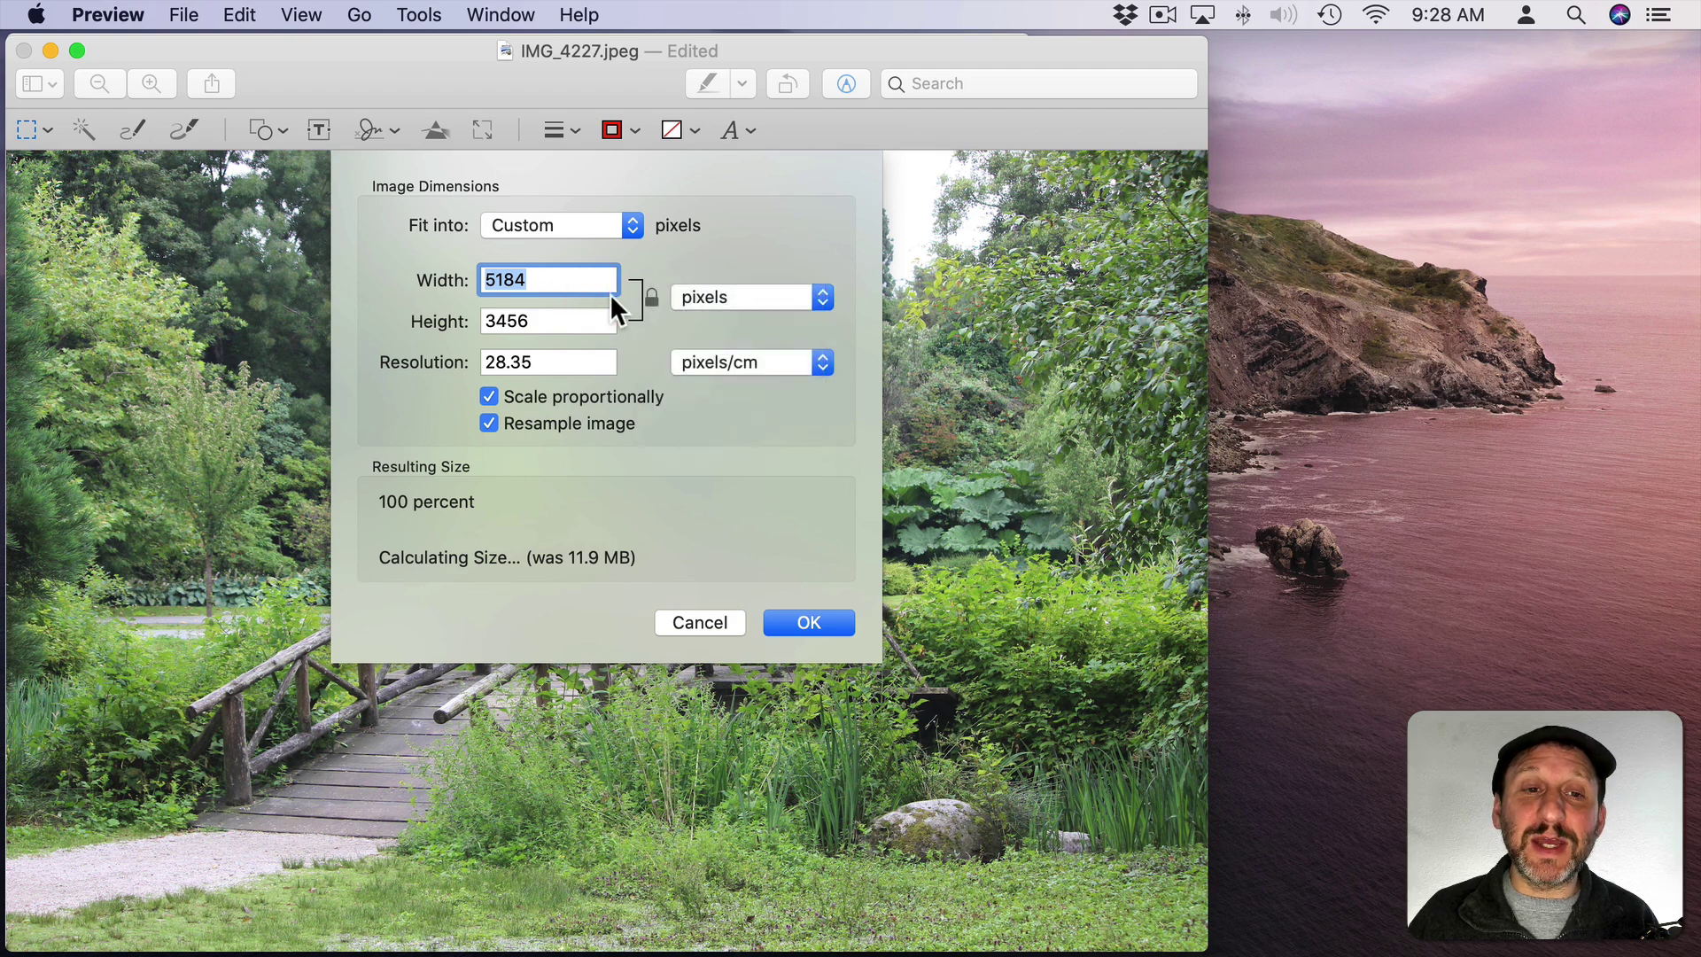
pyautogui.click(695, 303)
pyautogui.click(694, 316)
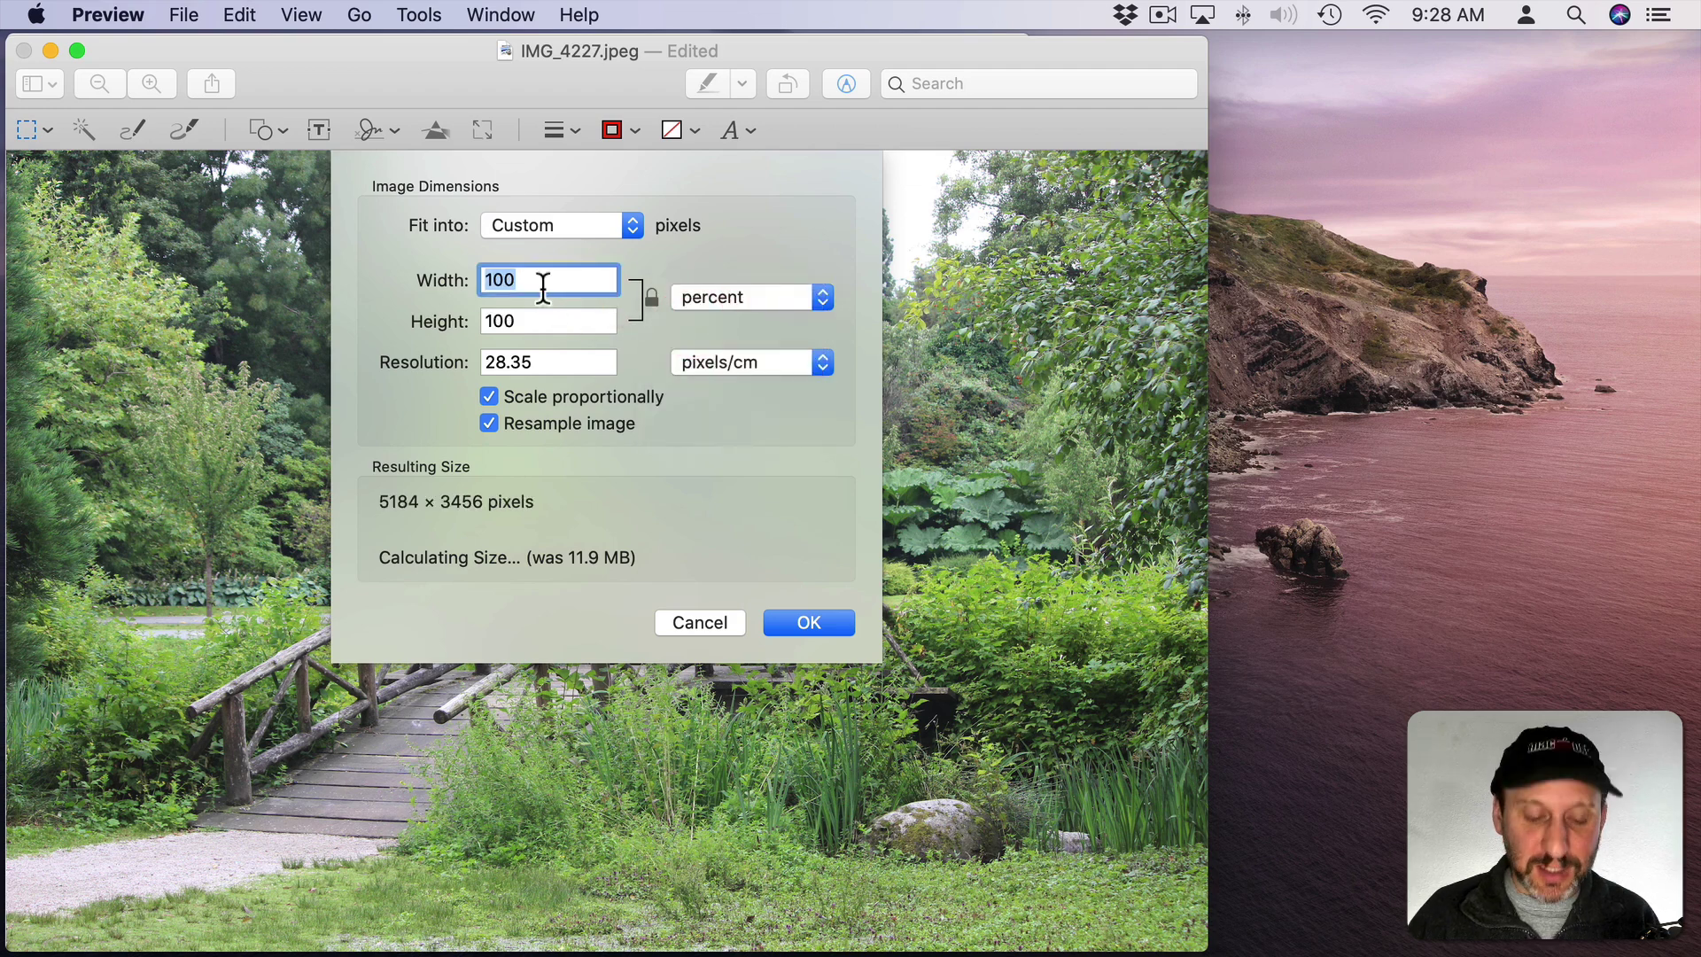
pyautogui.write('50')
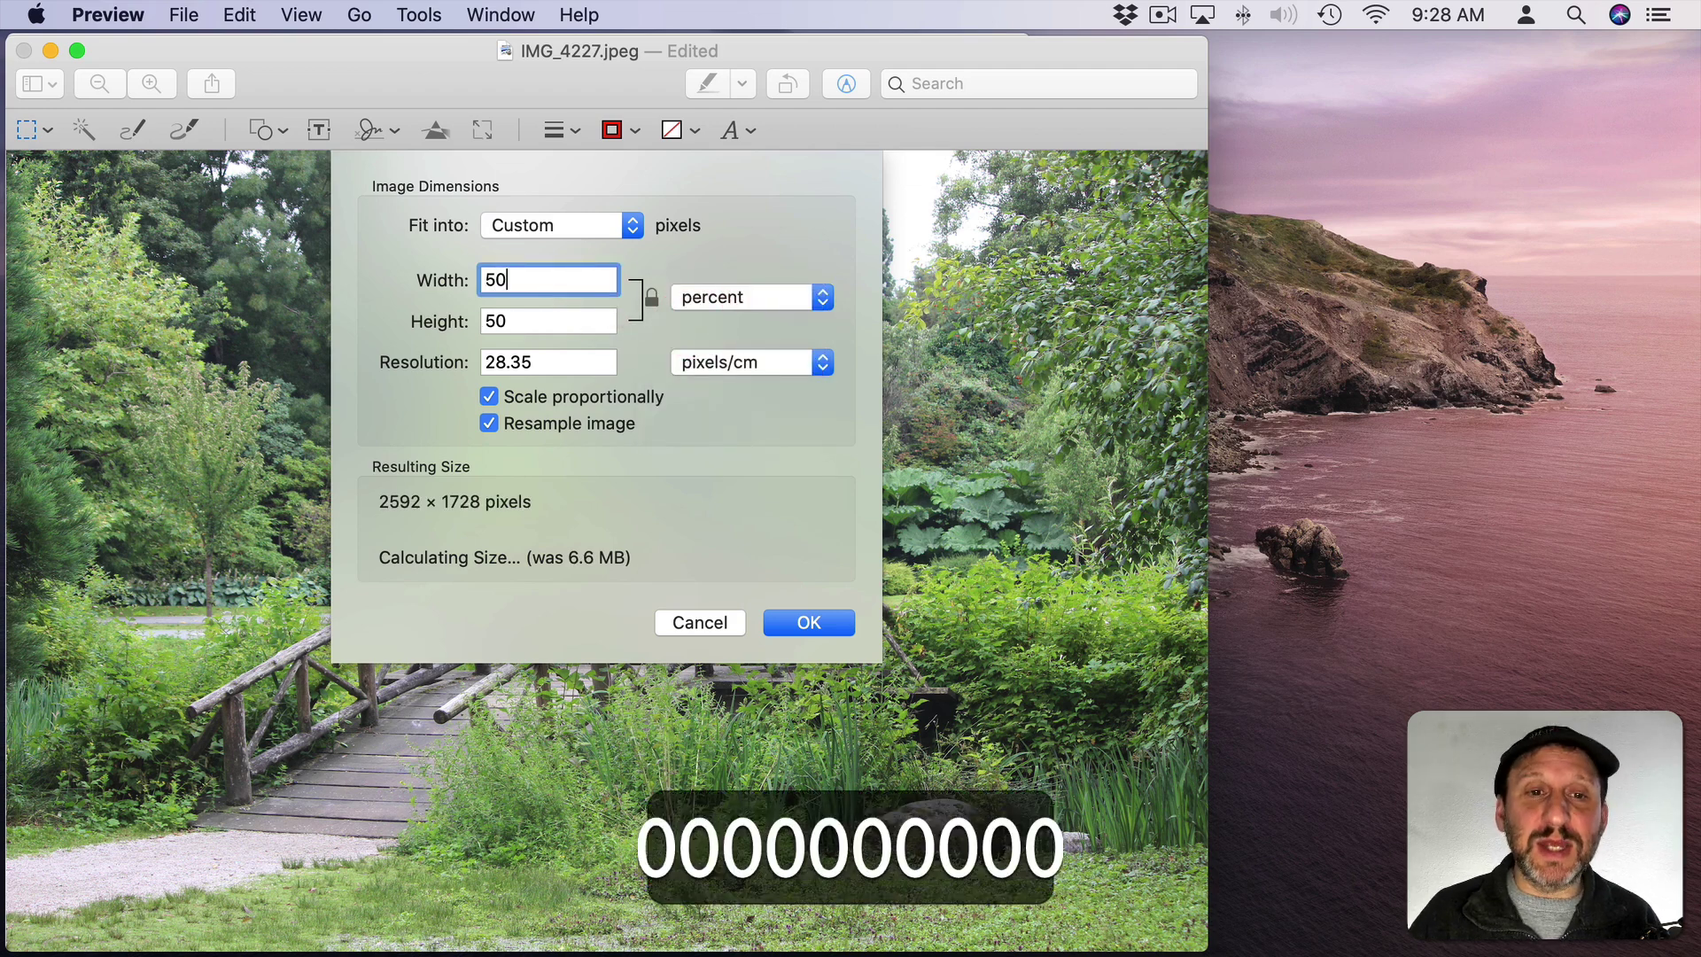
pyautogui.click(652, 296)
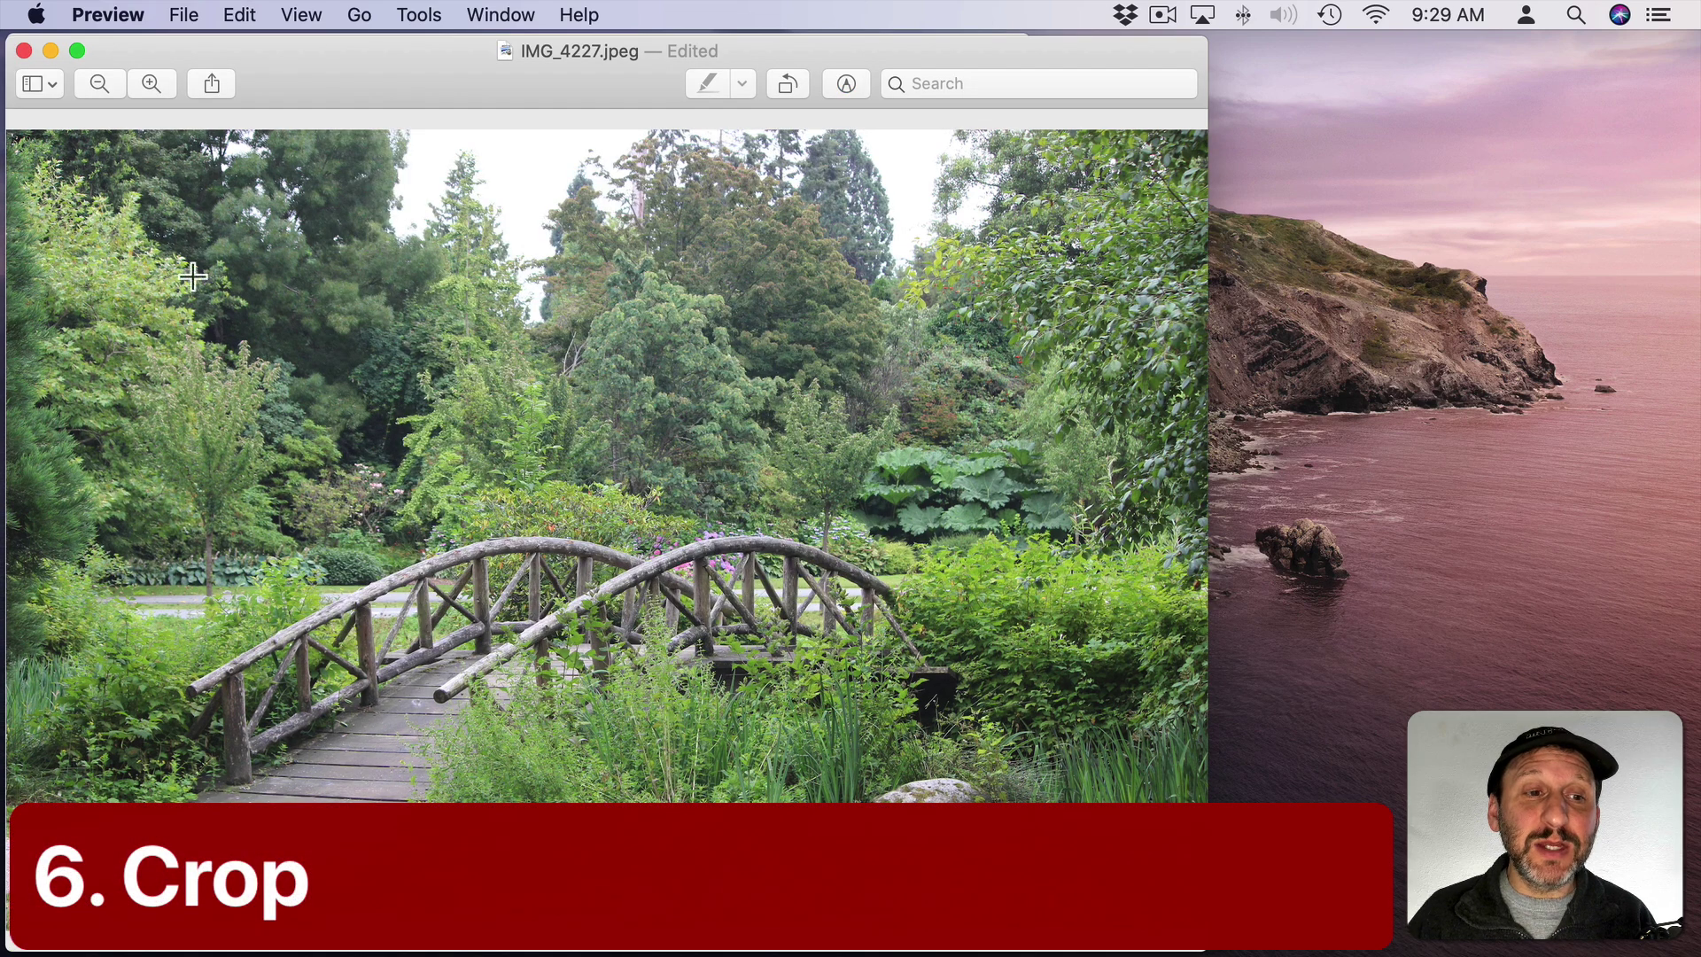
pyautogui.moveTo(62, 239); pyautogui.dragTo(1127, 858)
pyautogui.moveTo(595, 239)
pyautogui.mouseDown()
pyautogui.moveTo(592, 304)
pyautogui.moveTo(595, 245)
pyautogui.mouseUp()
pyautogui.moveTo(1127, 245); pyautogui.dragTo(1051, 266)
pyautogui.moveTo(586, 388); pyautogui.dragTo(646, 401)
pyautogui.click(425, 15)
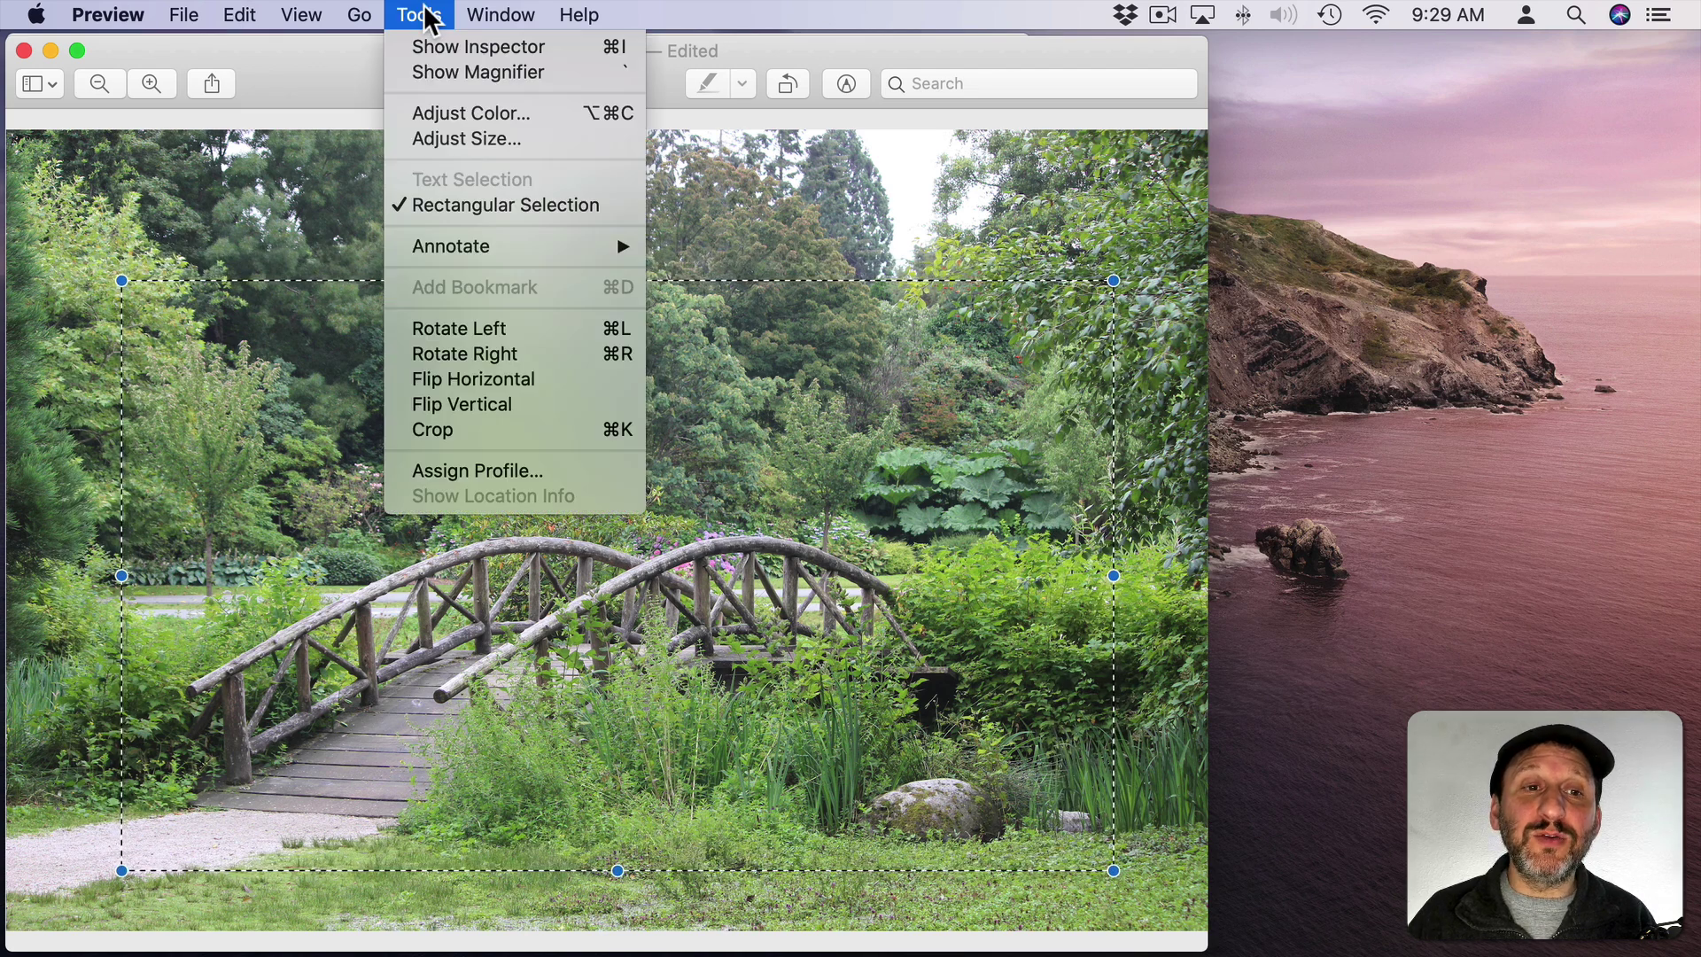
pyautogui.click(500, 432)
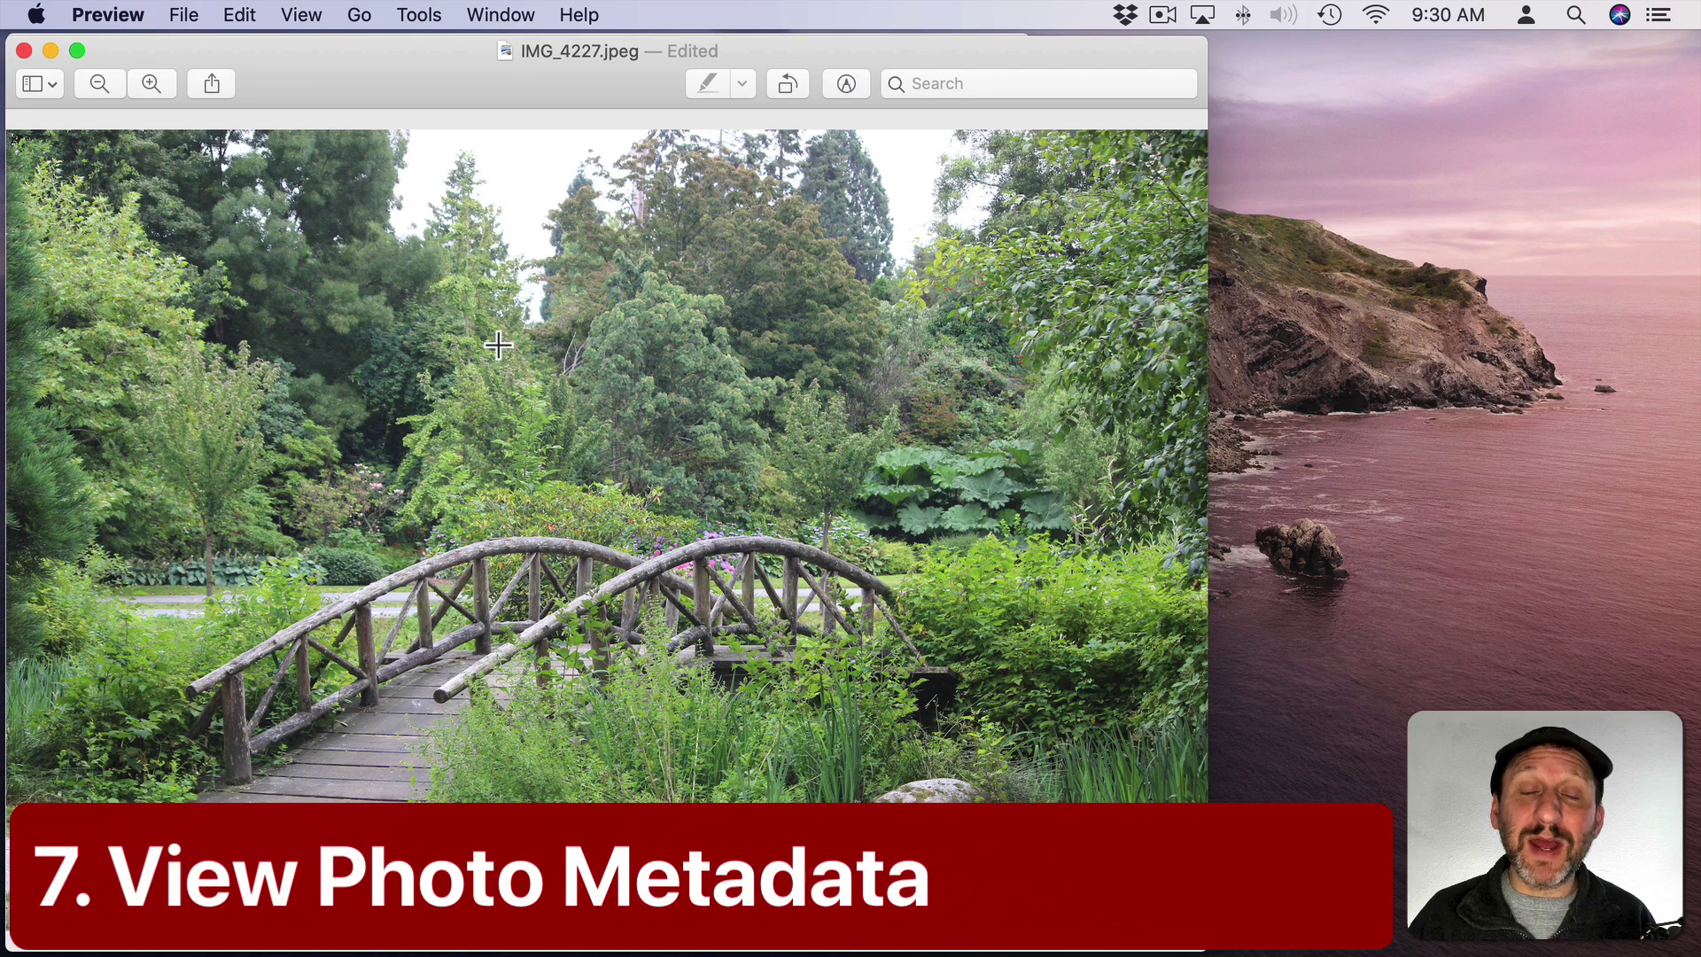
pyautogui.click(410, 18)
pyautogui.click(409, 17)
pyautogui.click(410, 18)
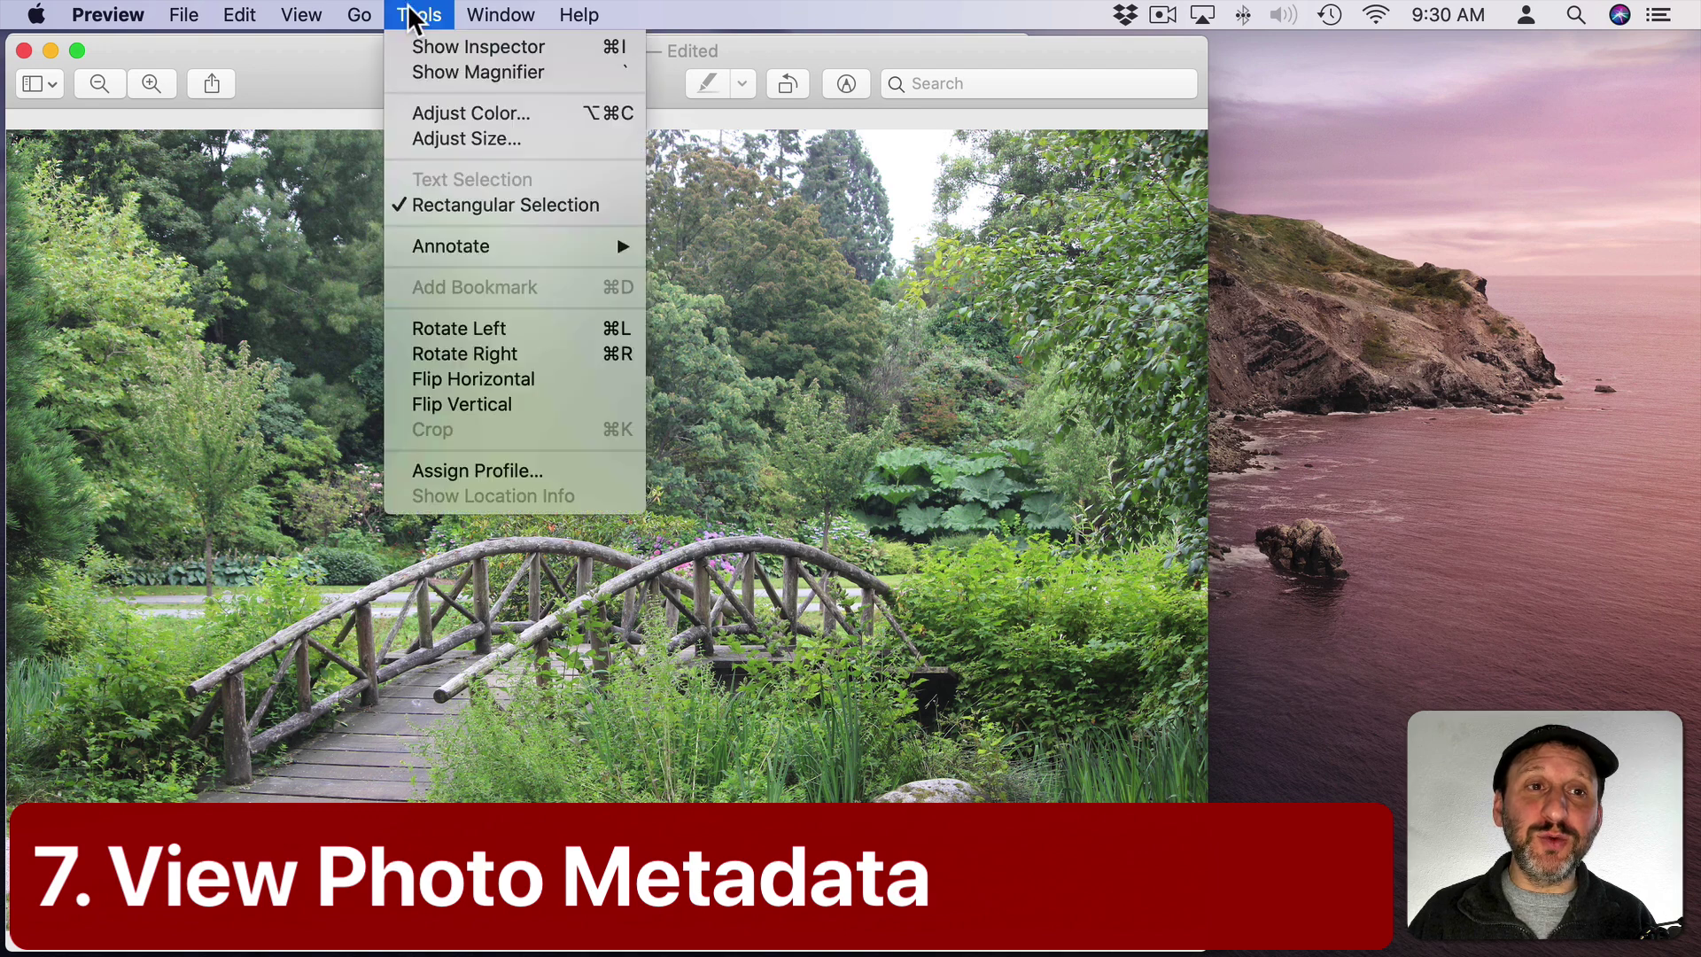
pyautogui.click(440, 46)
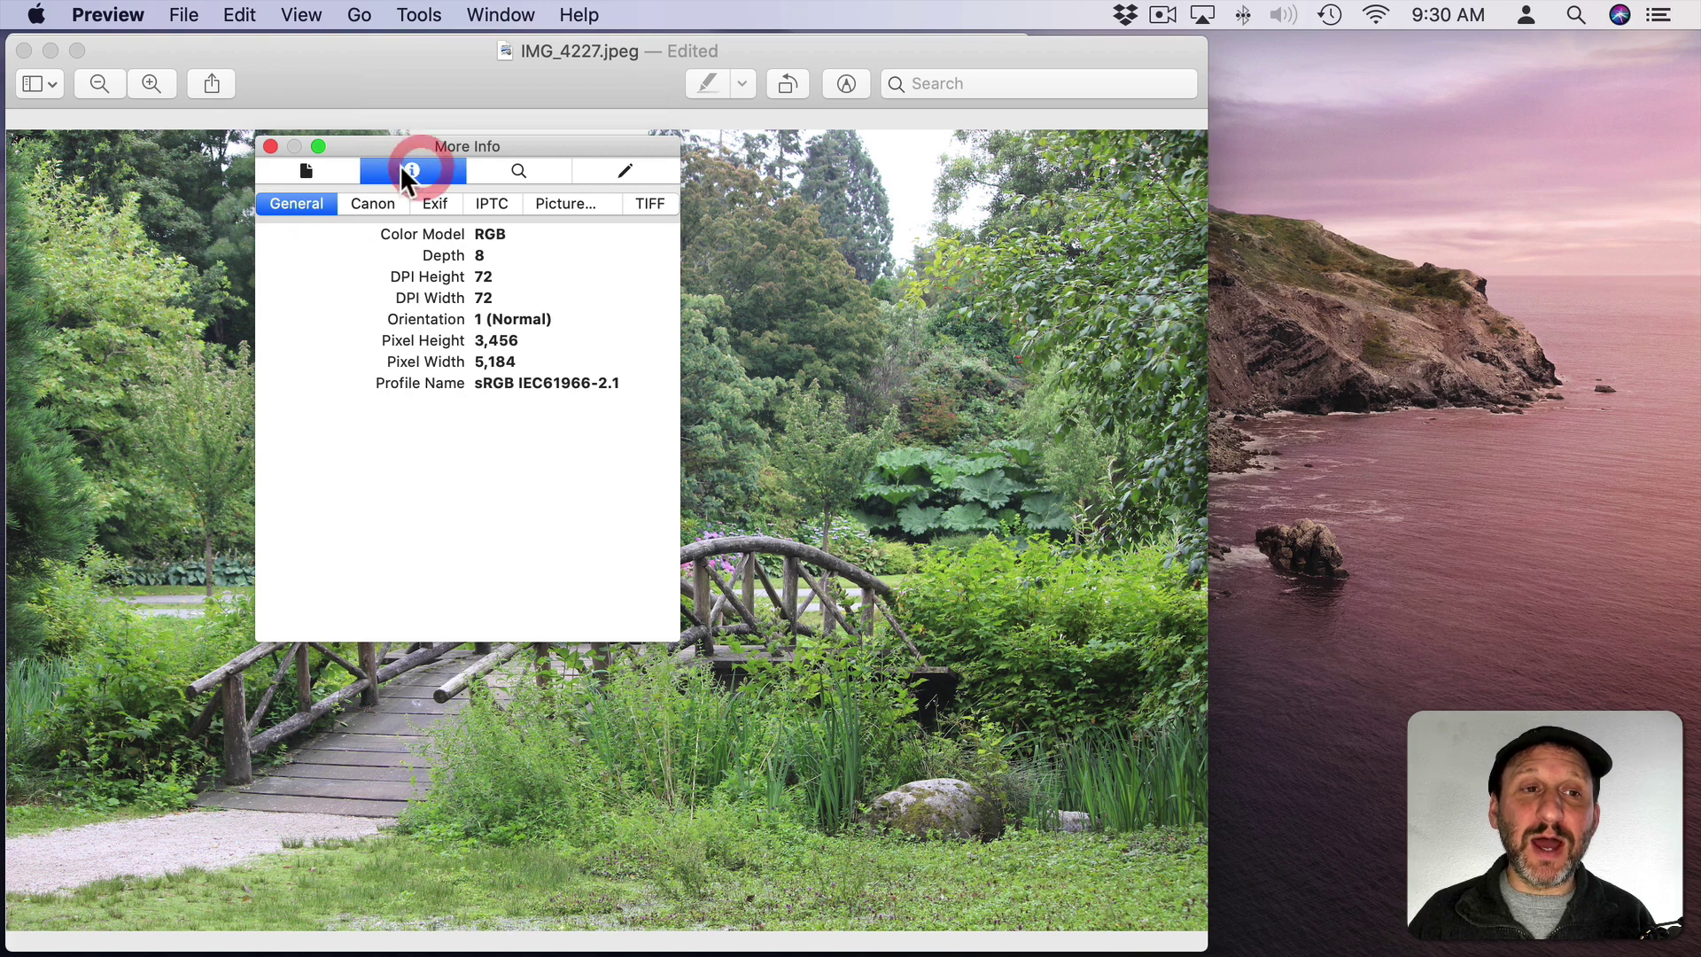
pyautogui.click(368, 200)
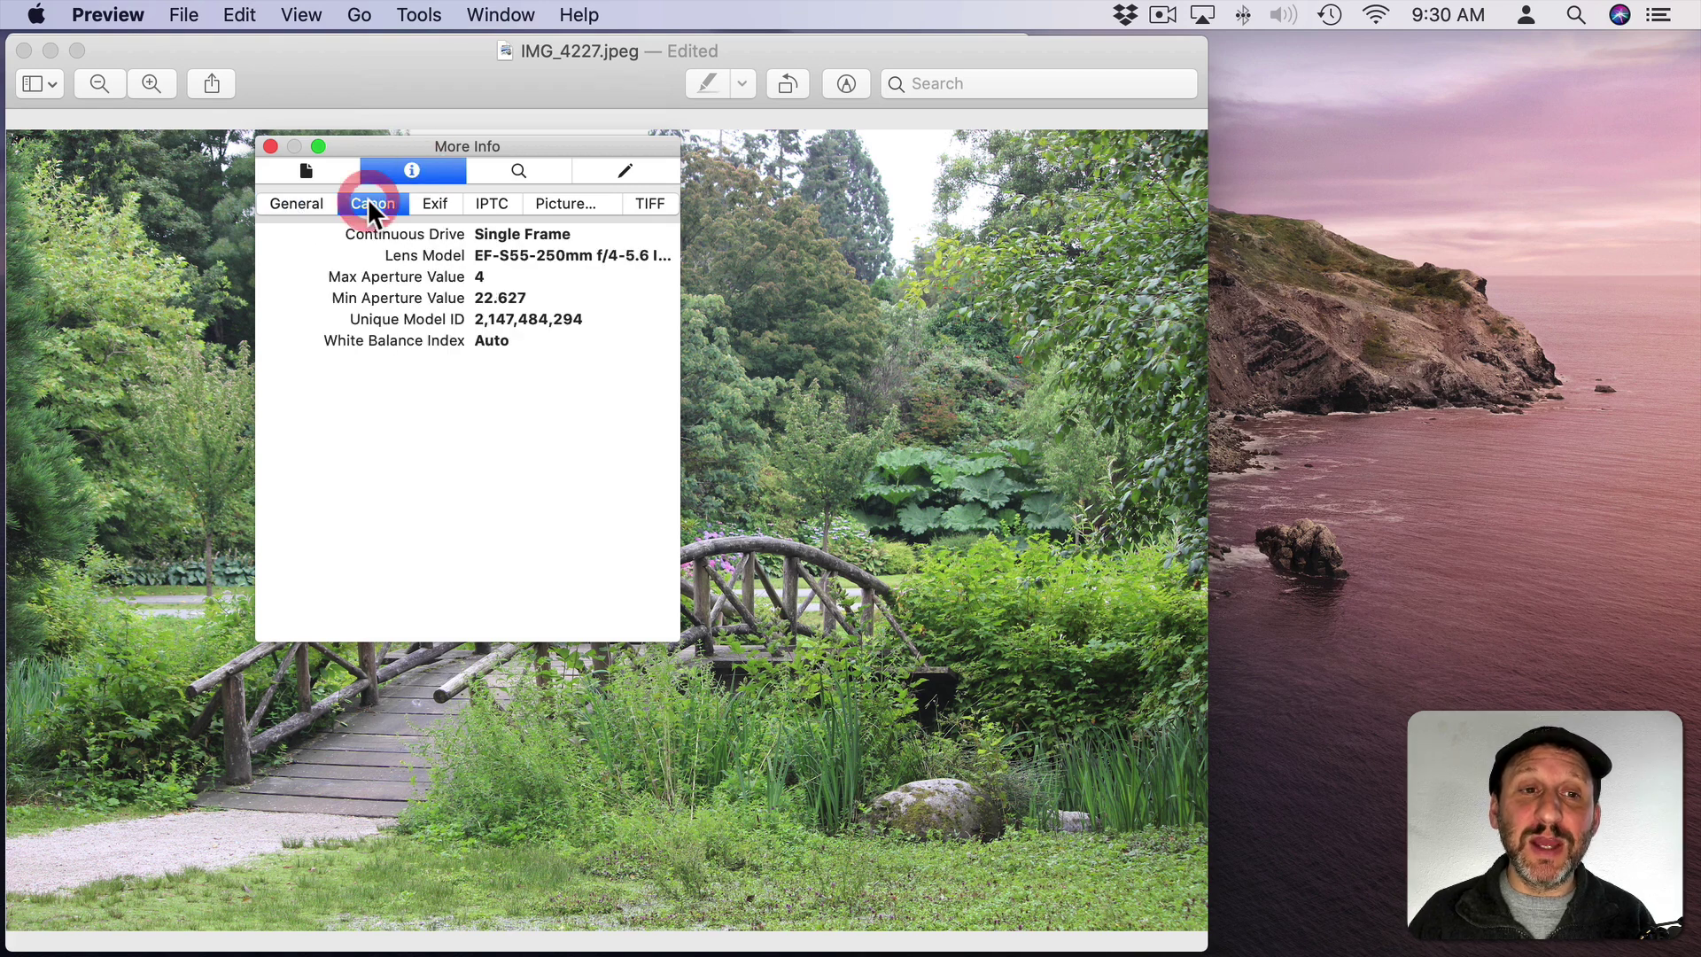
pyautogui.click(437, 203)
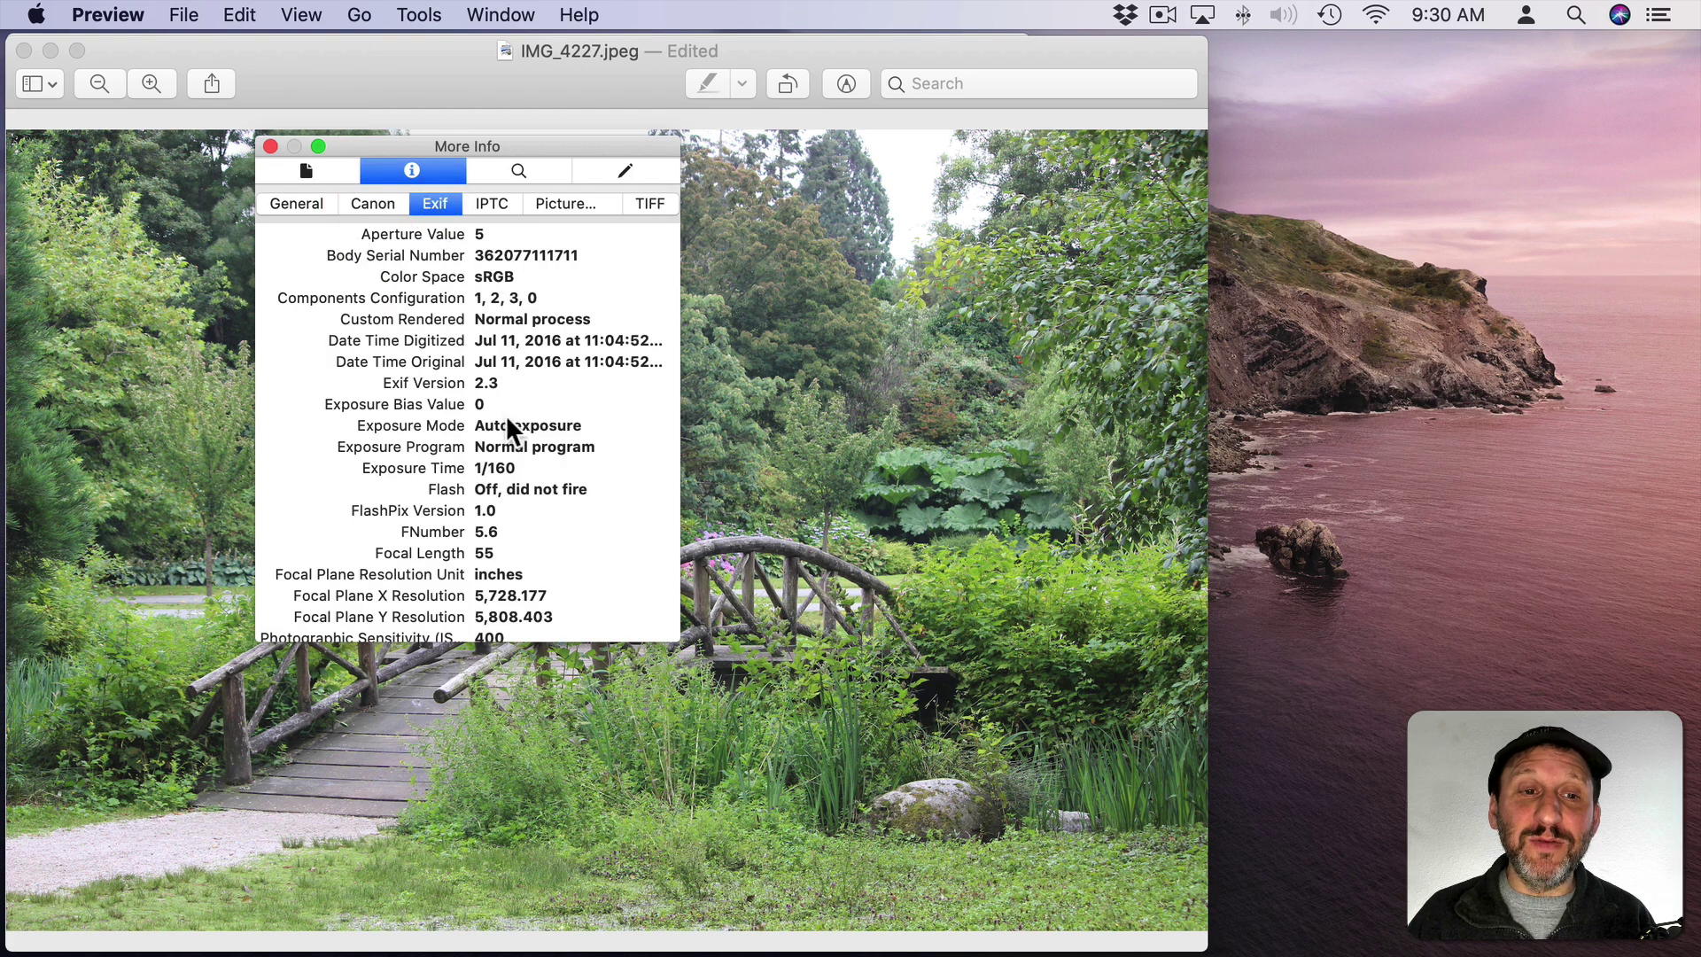
pyautogui.scroll(-5, 507, 415)
pyautogui.scroll(5, 506, 412)
pyautogui.click(491, 204)
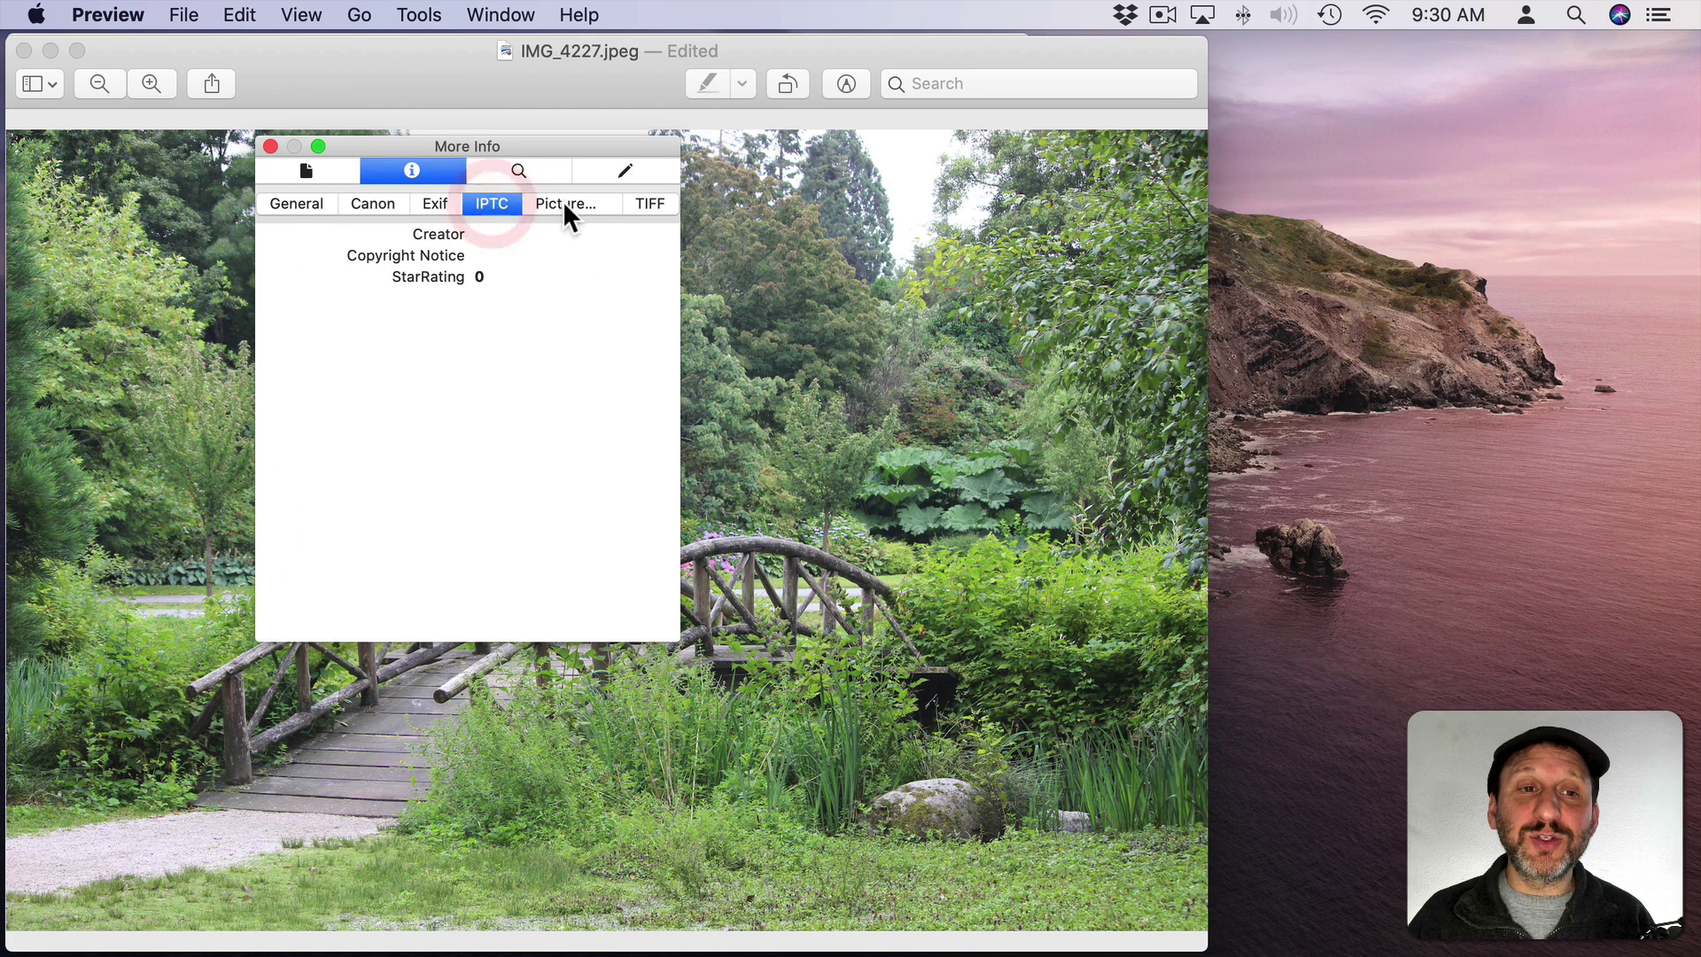
pyautogui.click(564, 203)
pyautogui.click(654, 203)
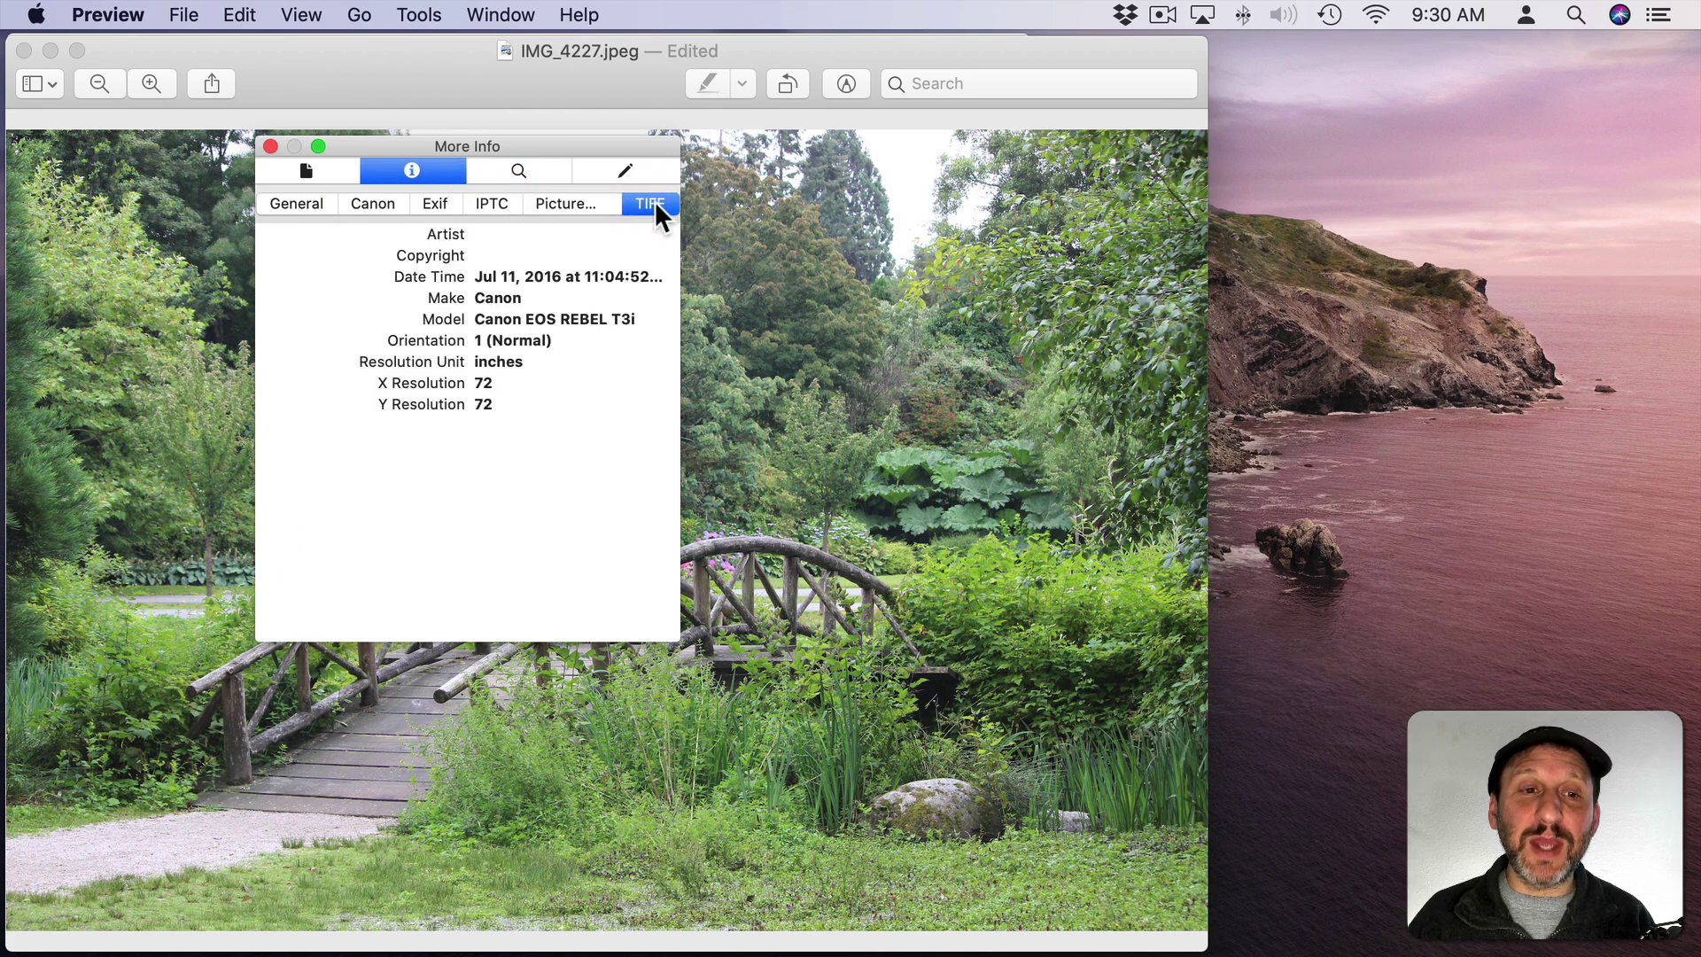
pyautogui.click(307, 171)
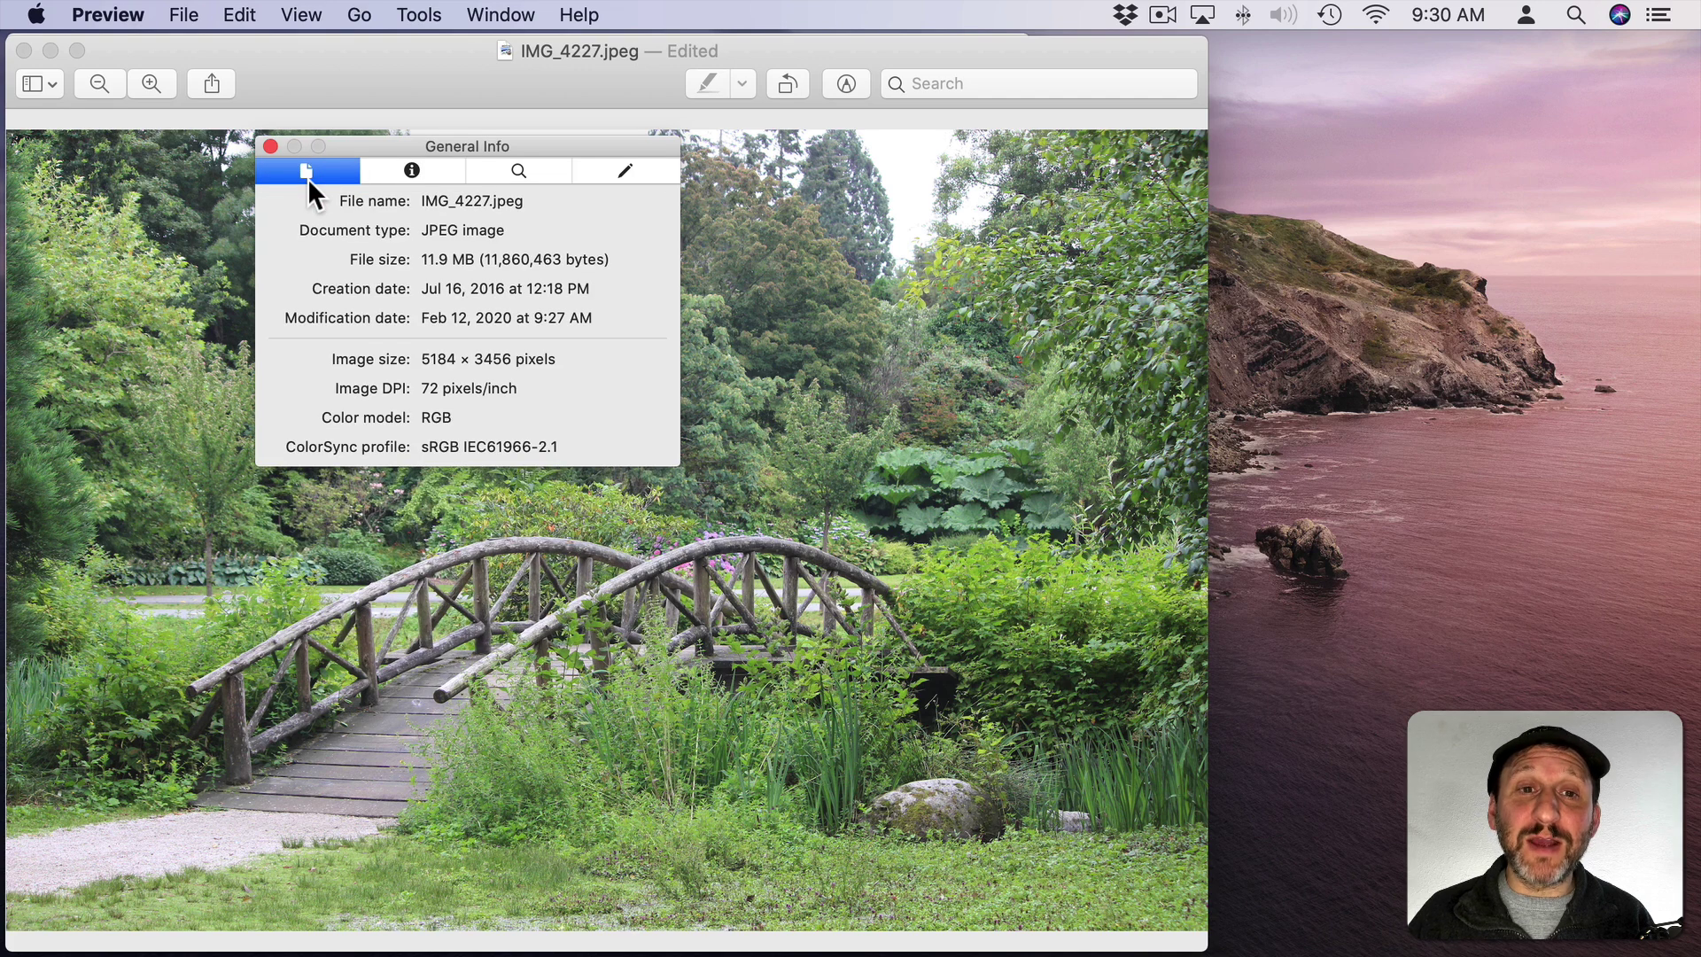
pyautogui.press('super+i')
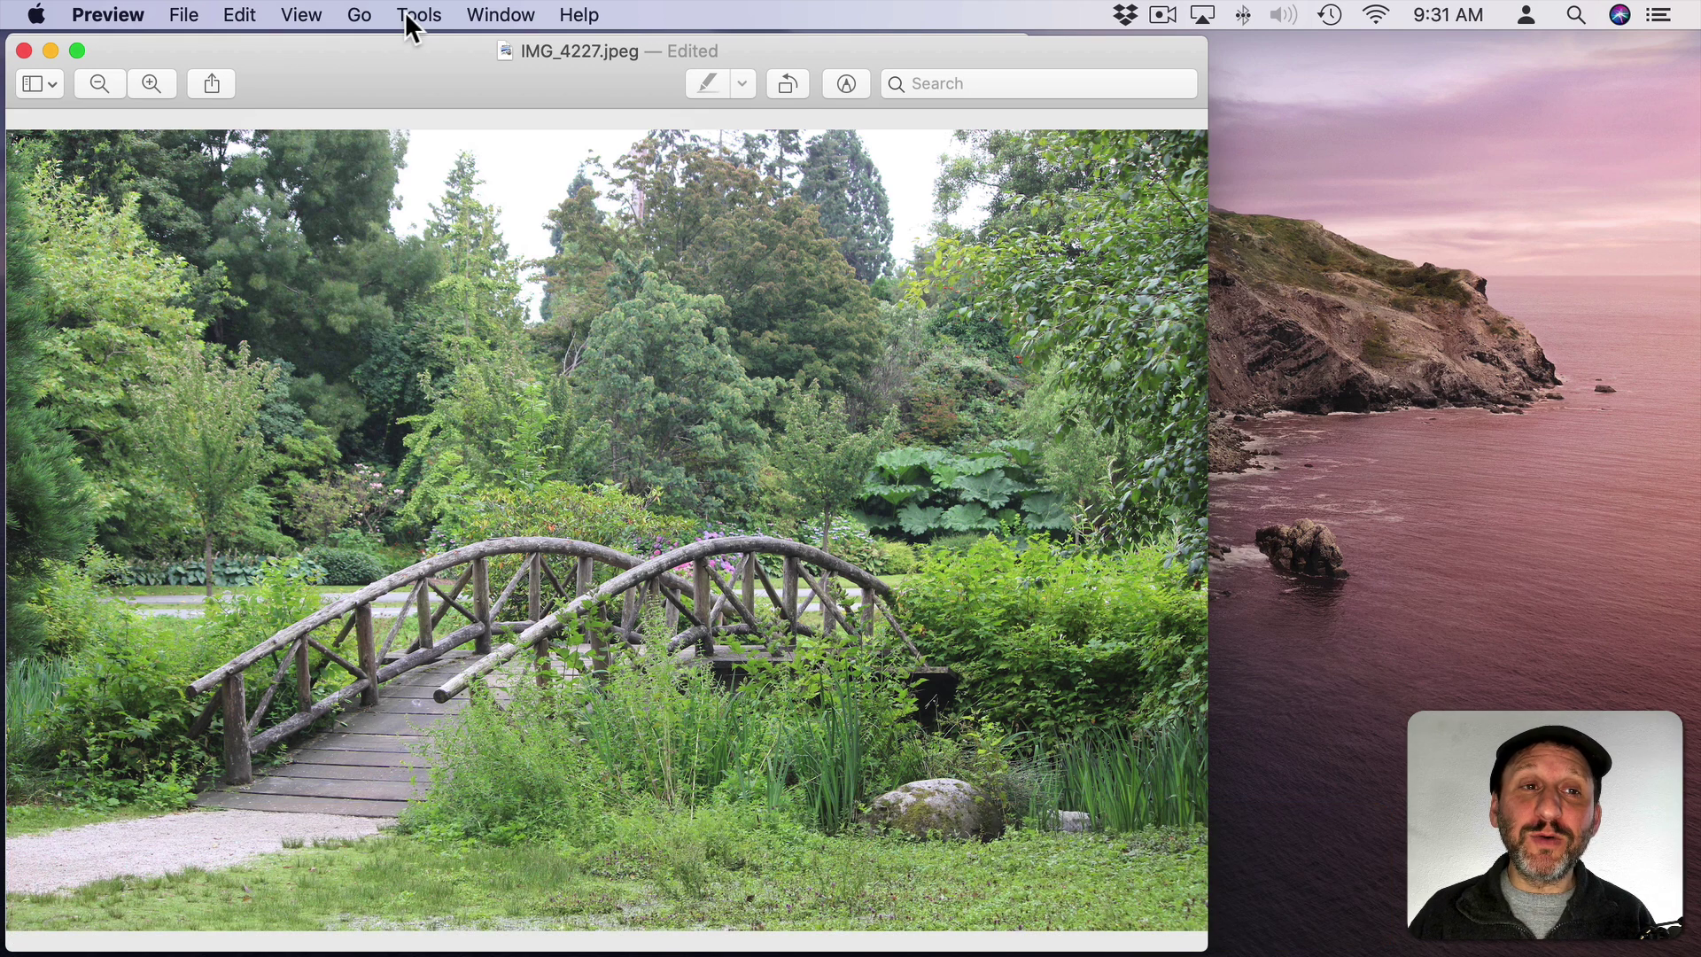
# Step: Soft-proof the bridge photo with ProPhoto RGB, then set the soft proof profile back to None
pyautogui.click(301, 15)
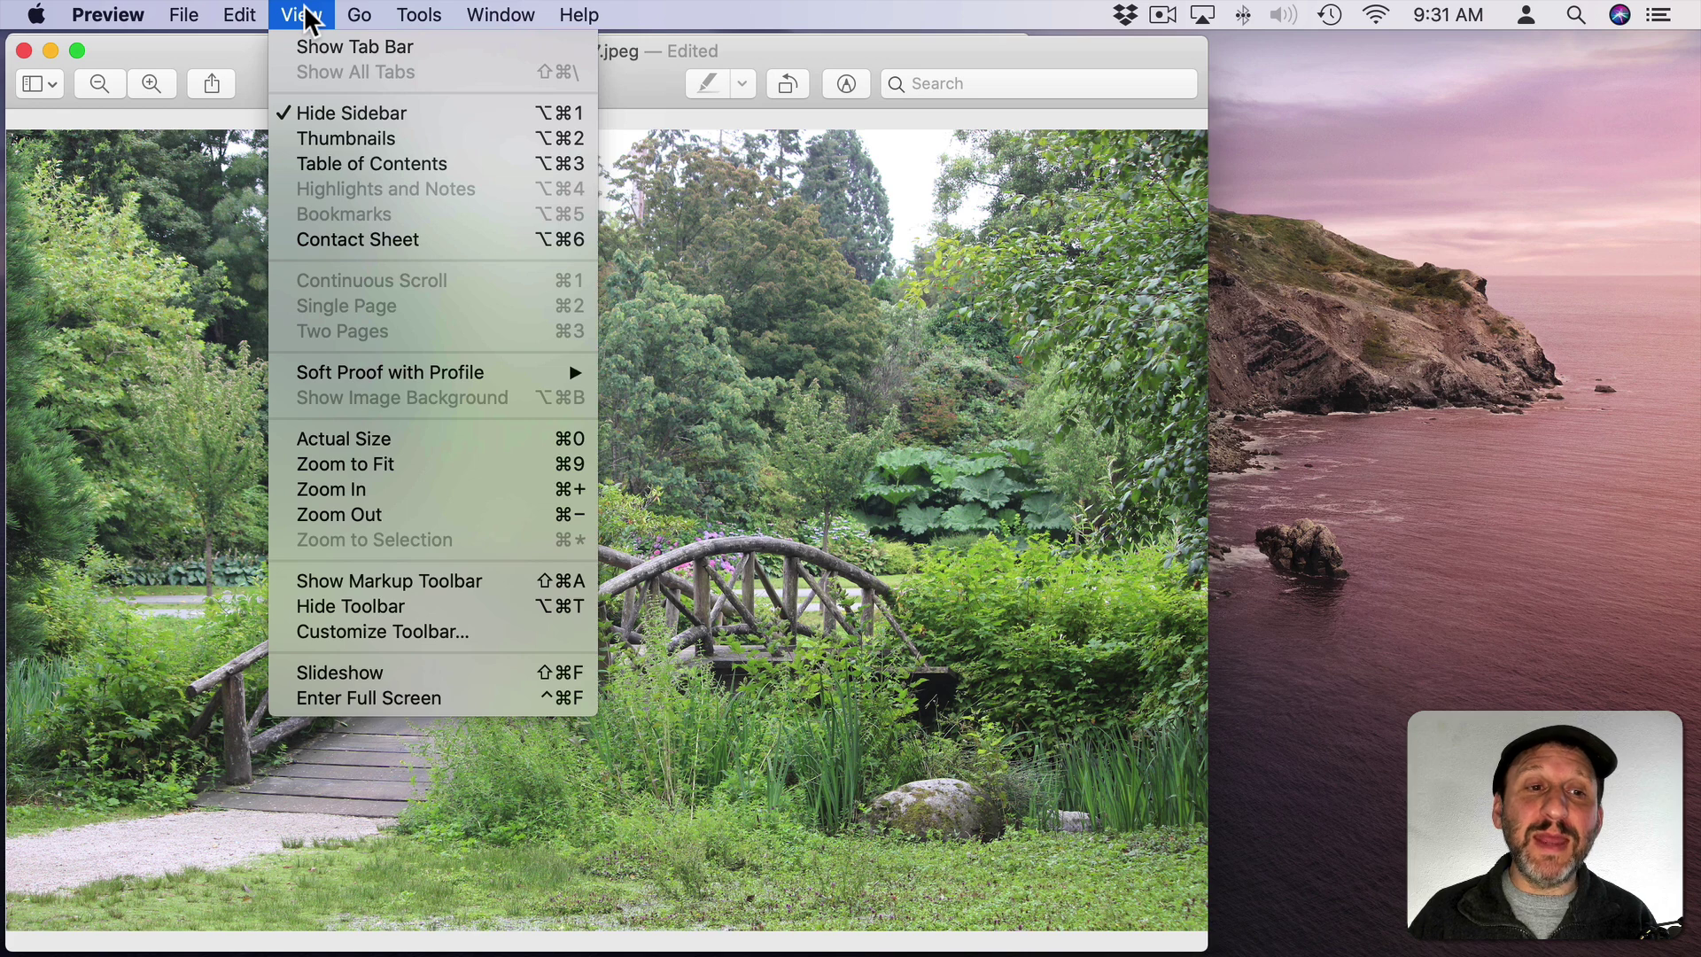
pyautogui.moveTo(351, 364)
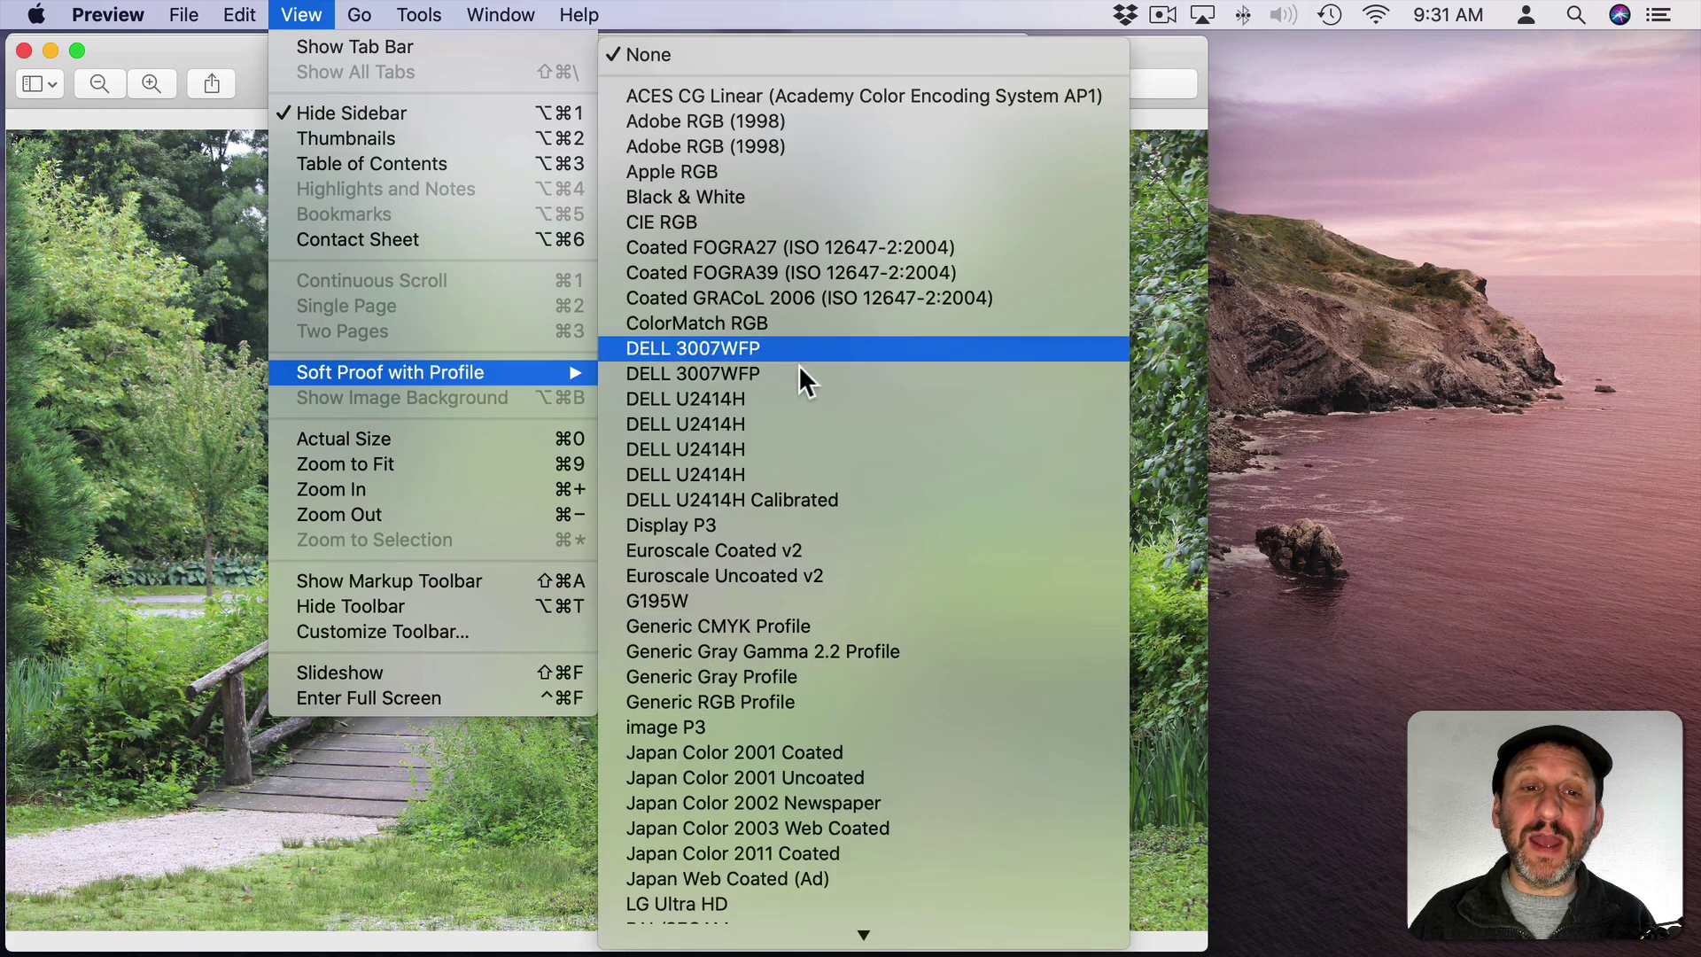
pyautogui.scroll(-10, 773, 908)
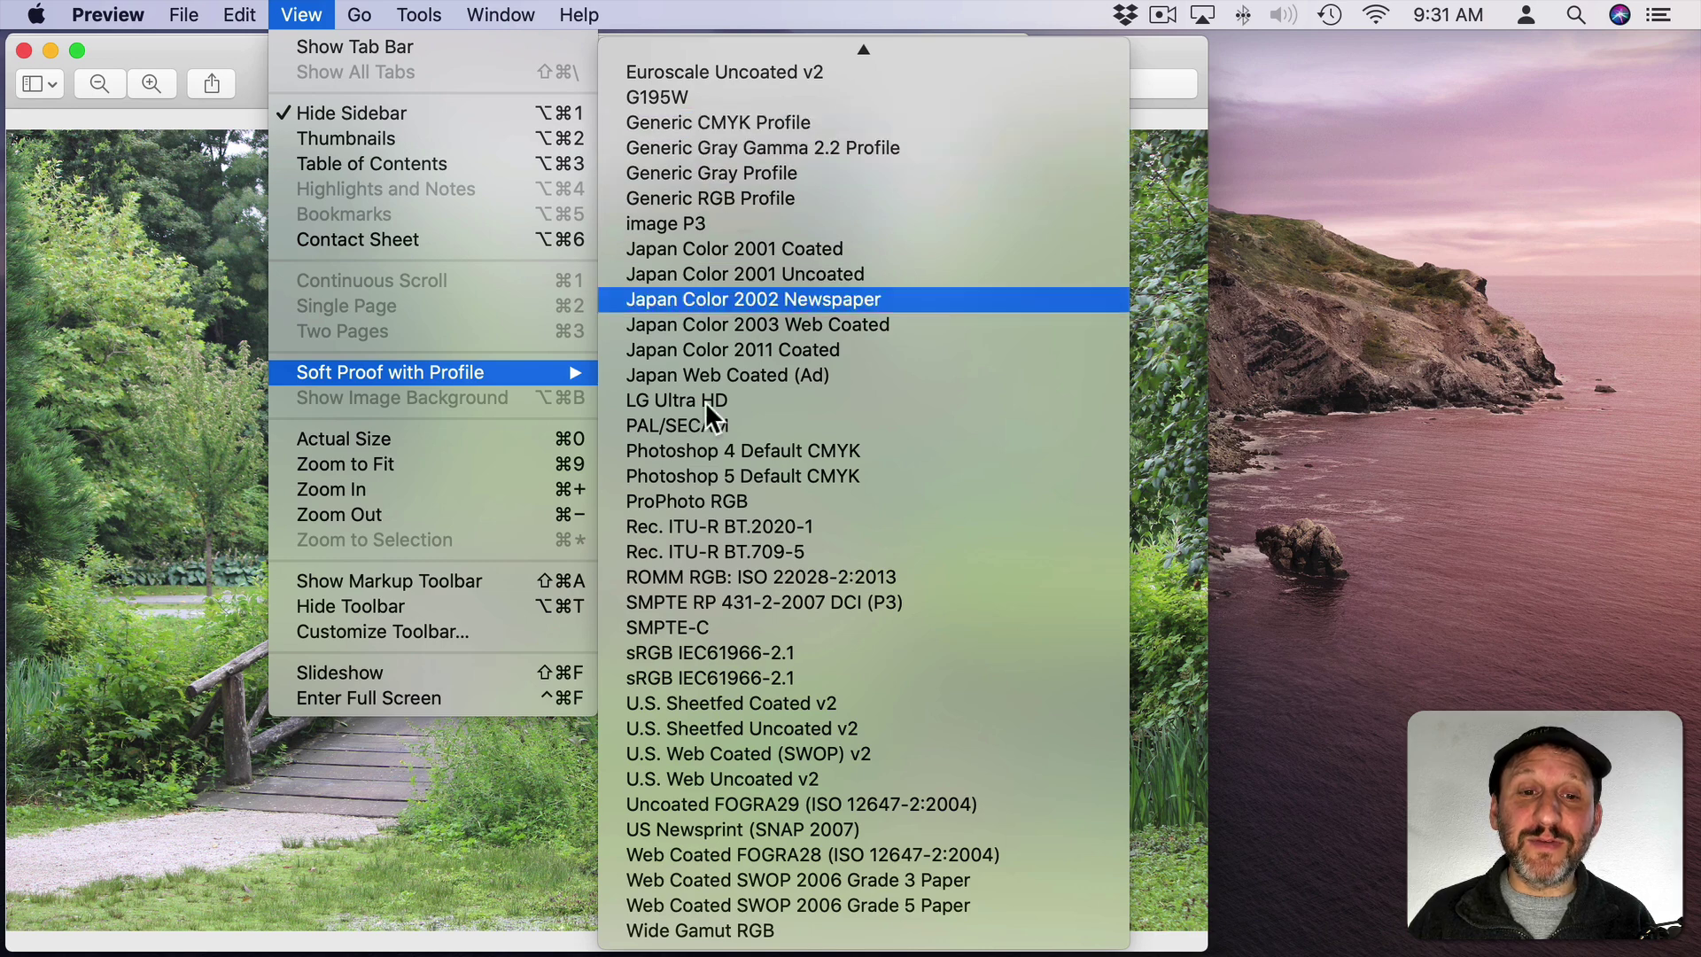
pyautogui.click(698, 498)
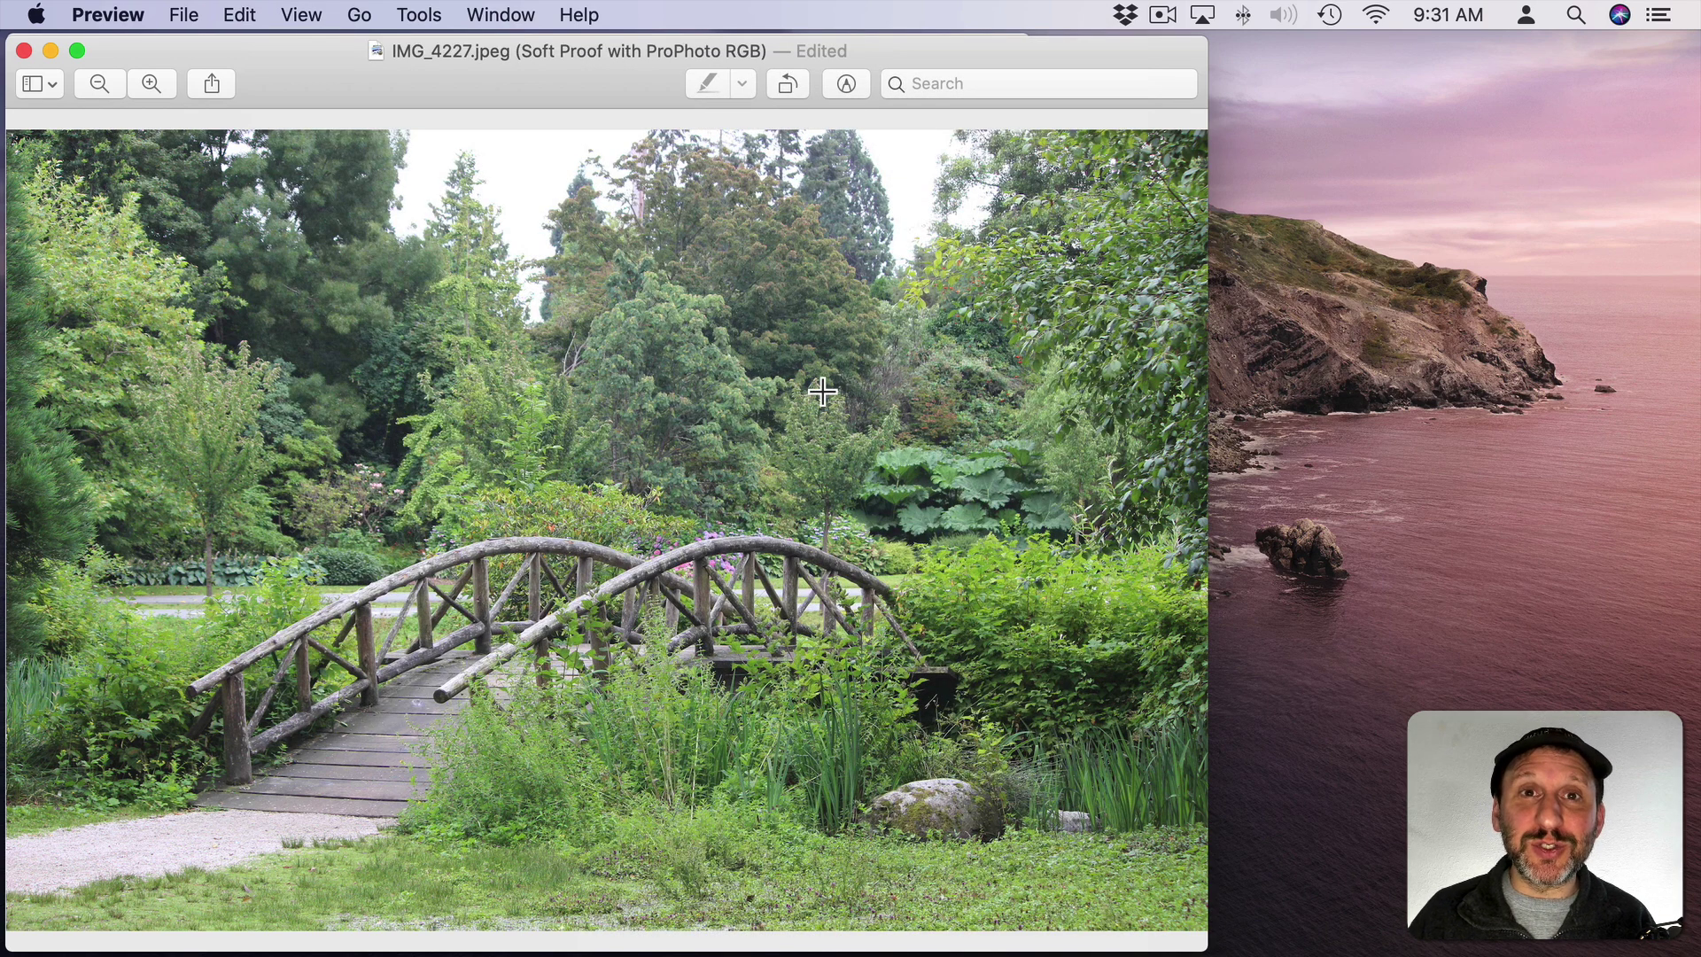
pyautogui.click(299, 15)
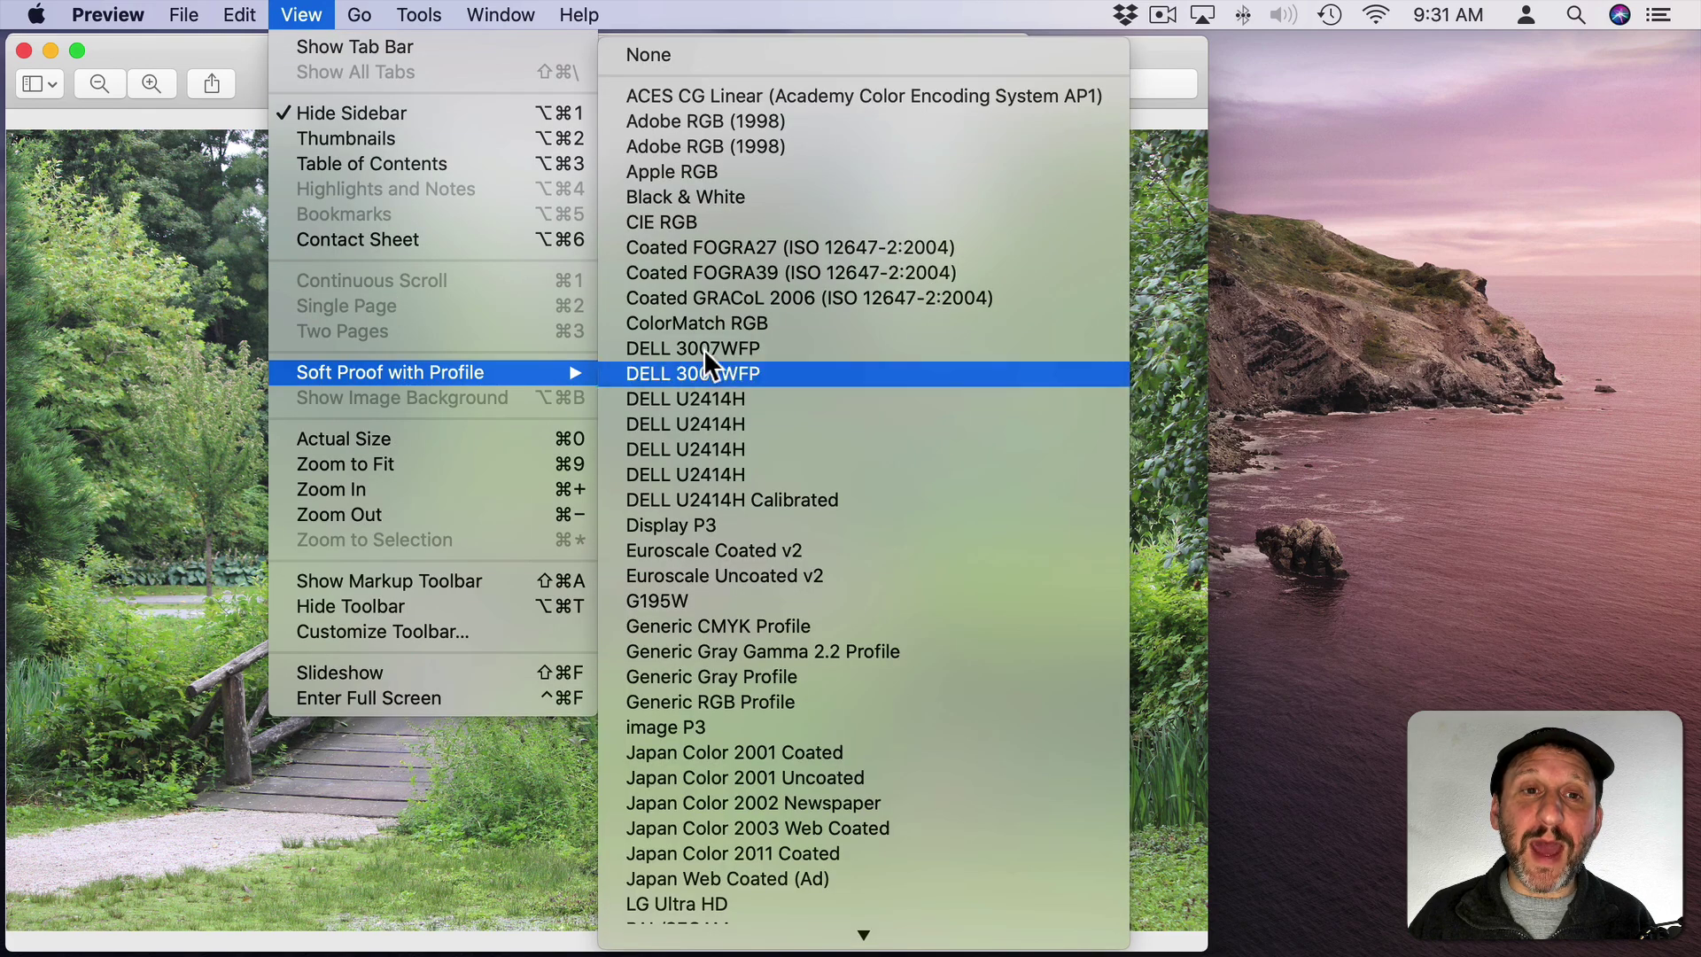
pyautogui.click(758, 58)
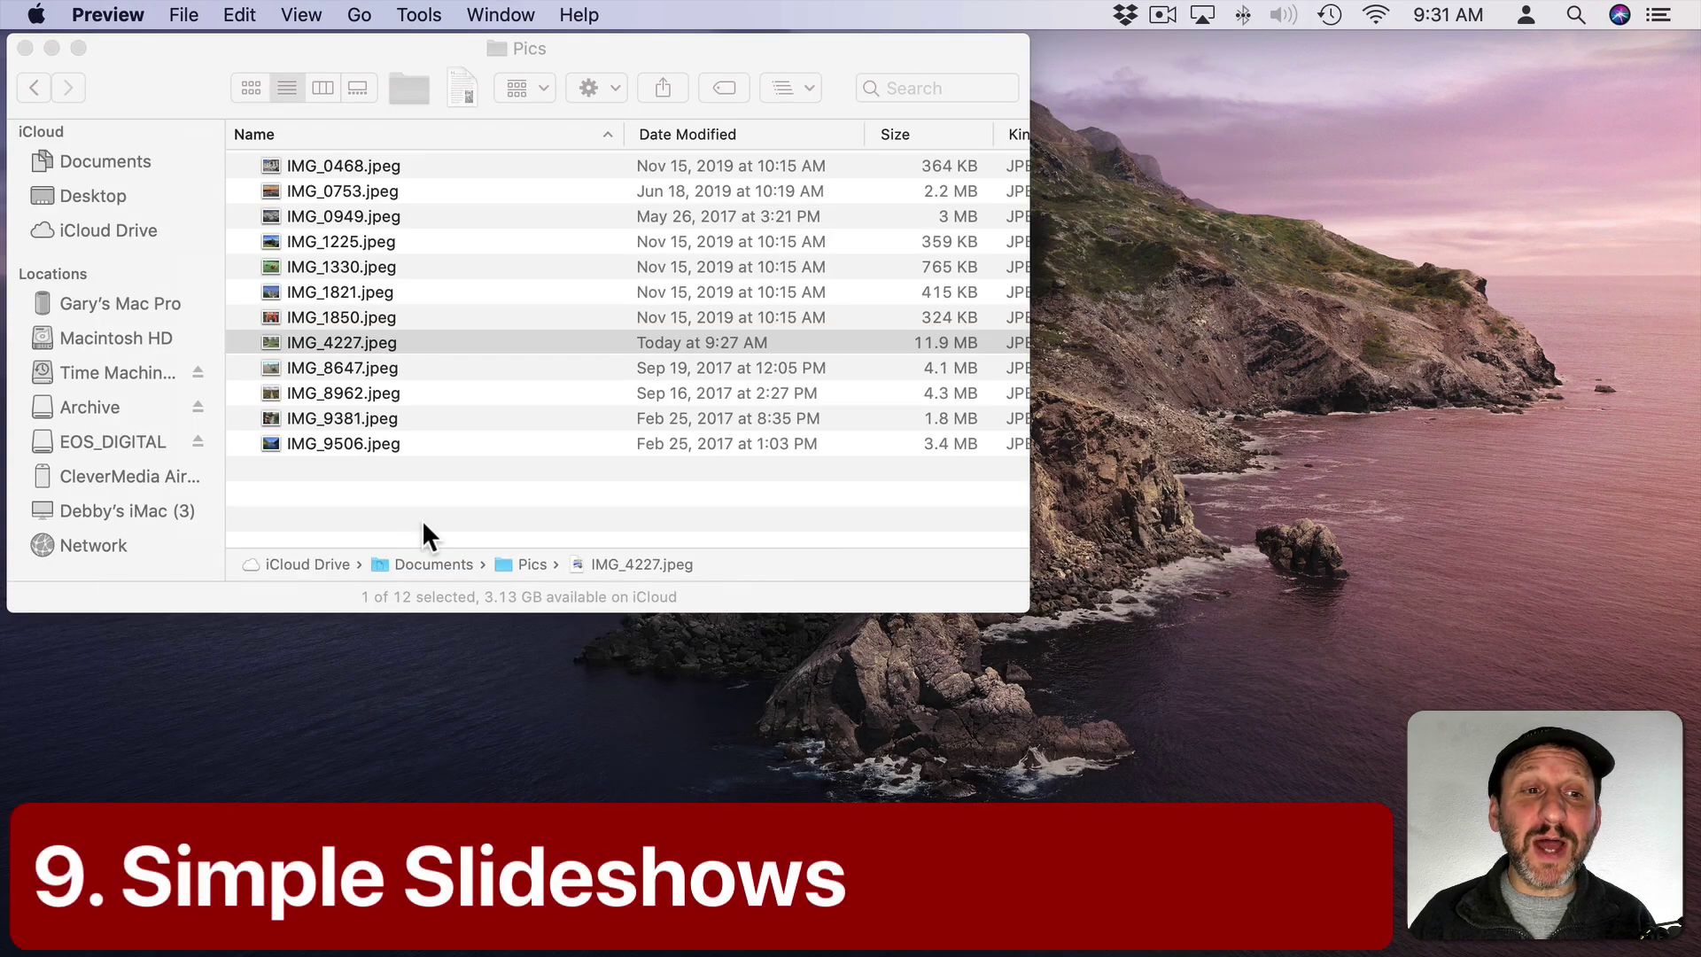
# Step: Select all twelve photos in the Pics folder and open them in Preview with Cmd+O
pyautogui.click(414, 503)
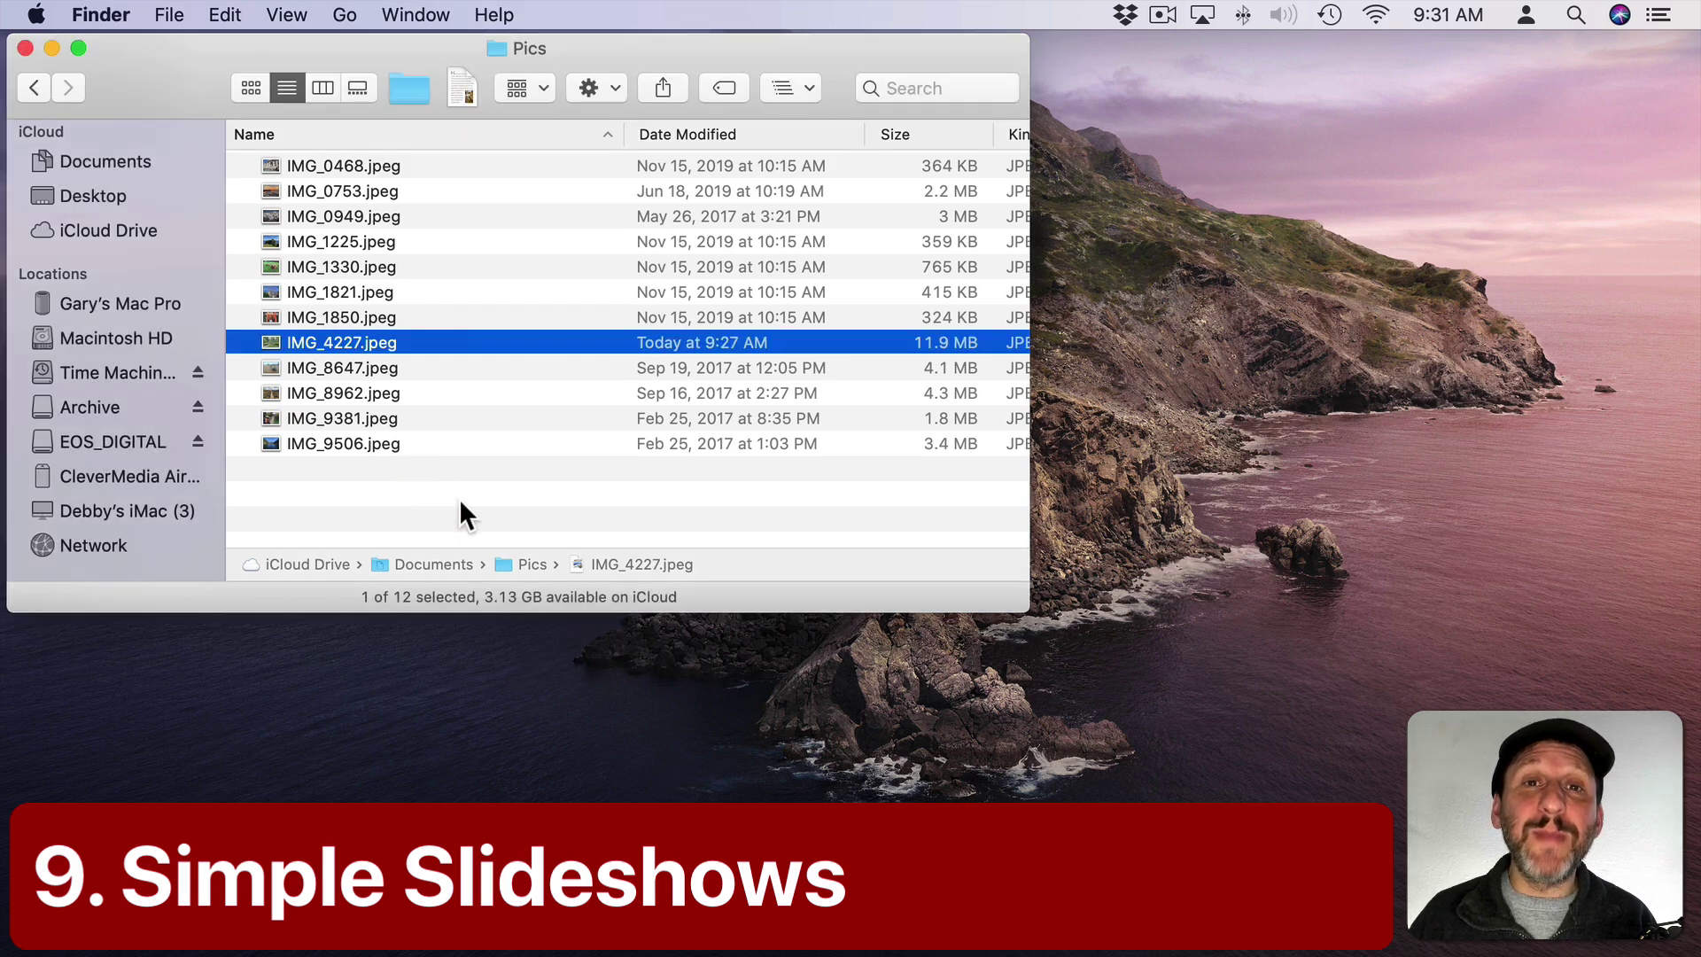
pyautogui.press('super+a')
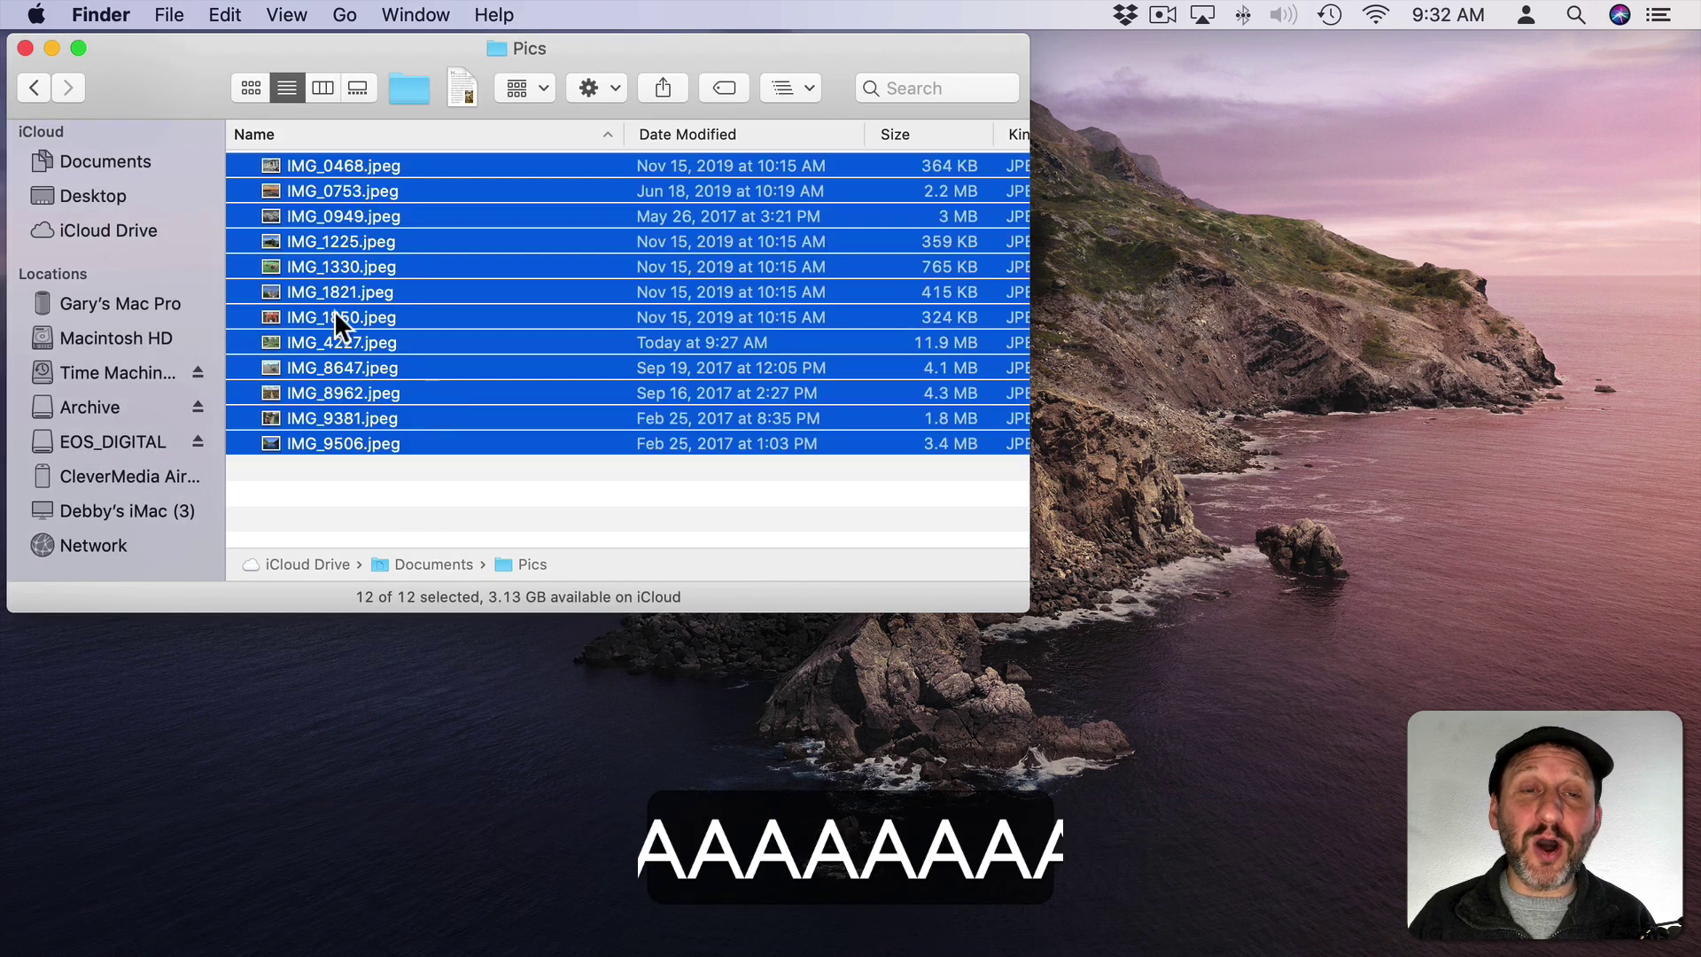
pyautogui.press('super+o')
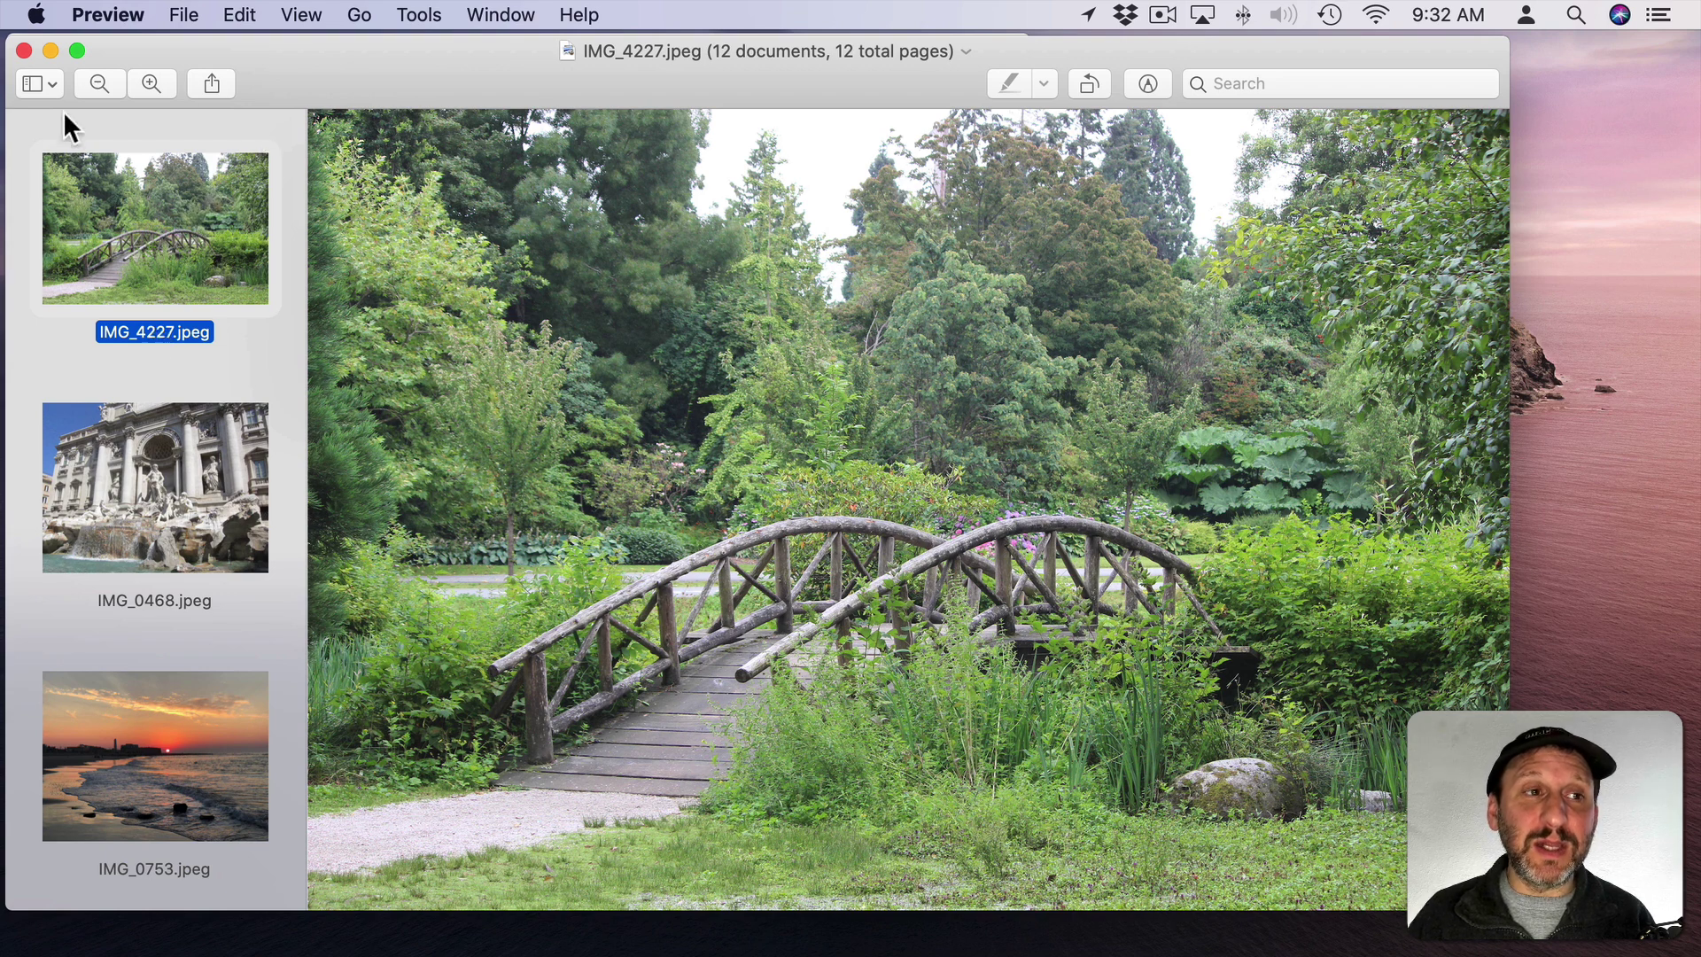
# Step: Show photo thumbnails in Preview's sidebar and browse the View menu options
pyautogui.click(51, 82)
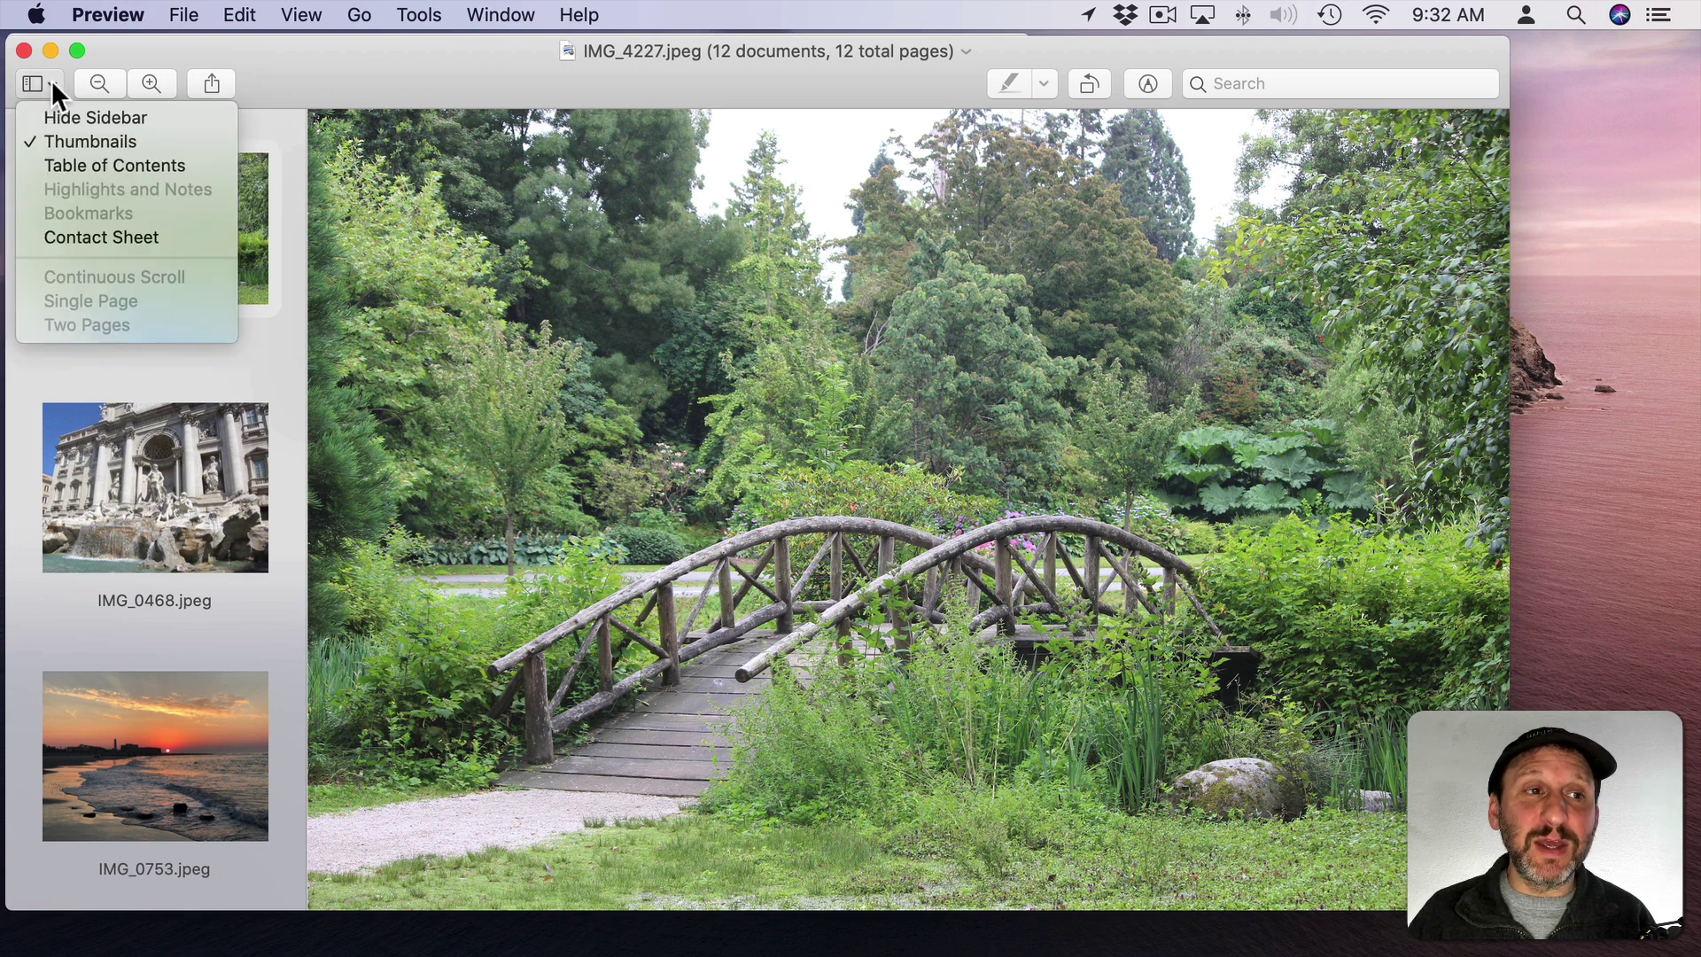
pyautogui.click(92, 140)
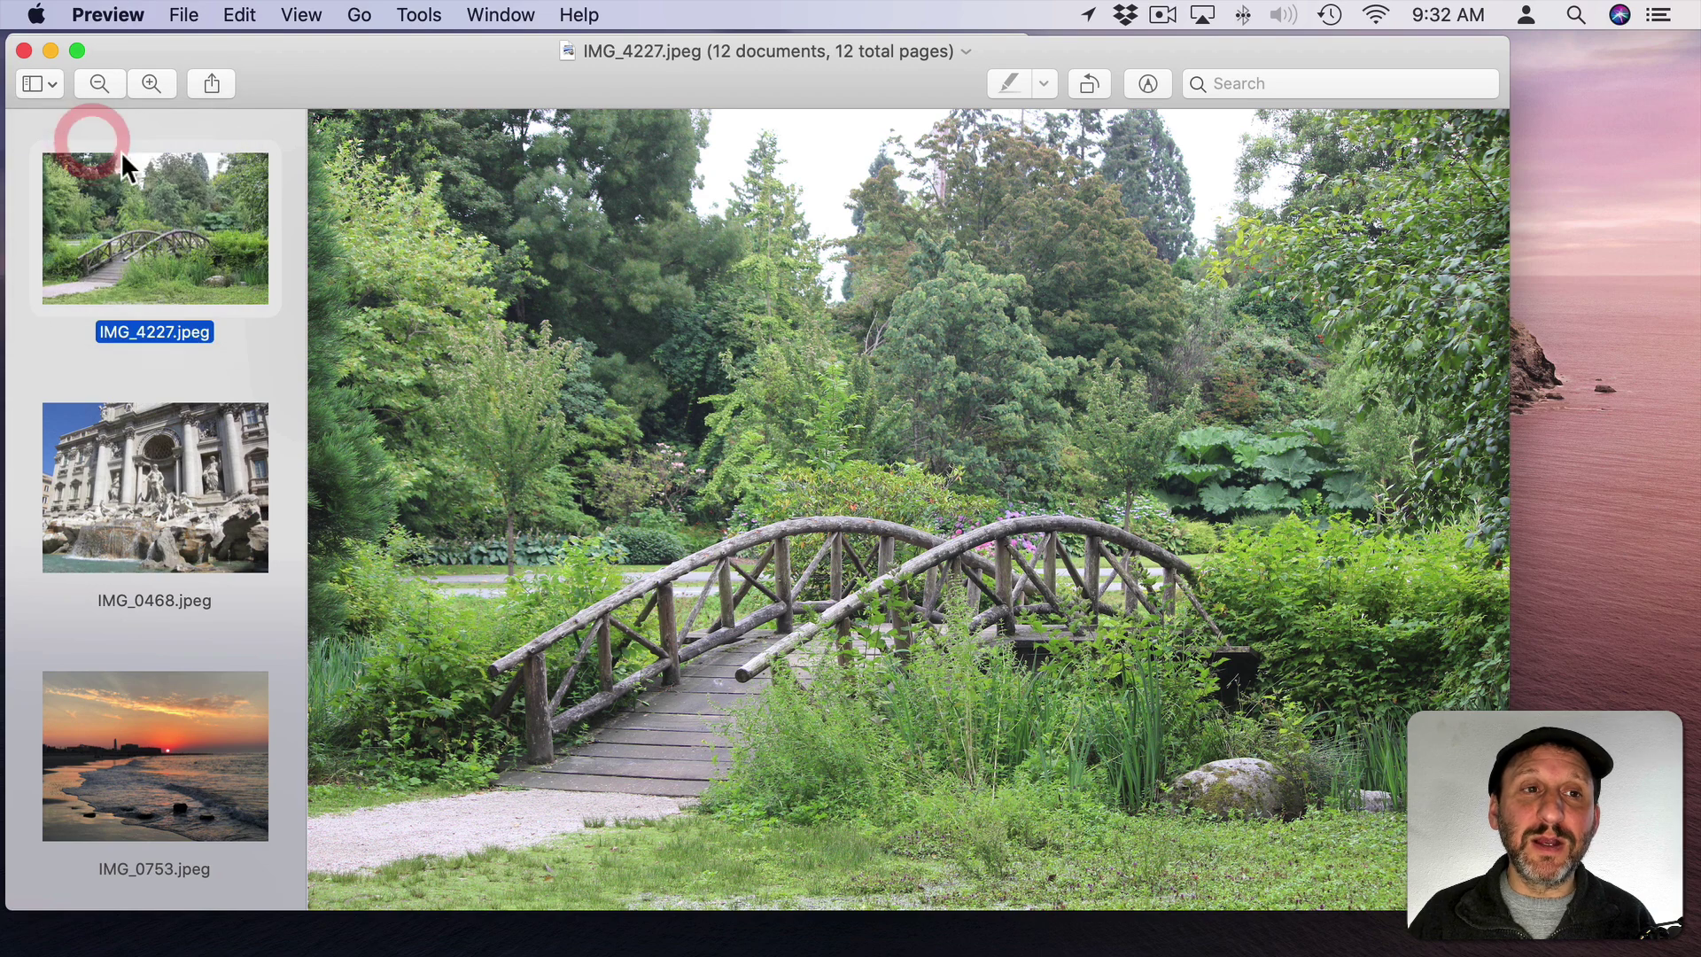
pyautogui.click(293, 14)
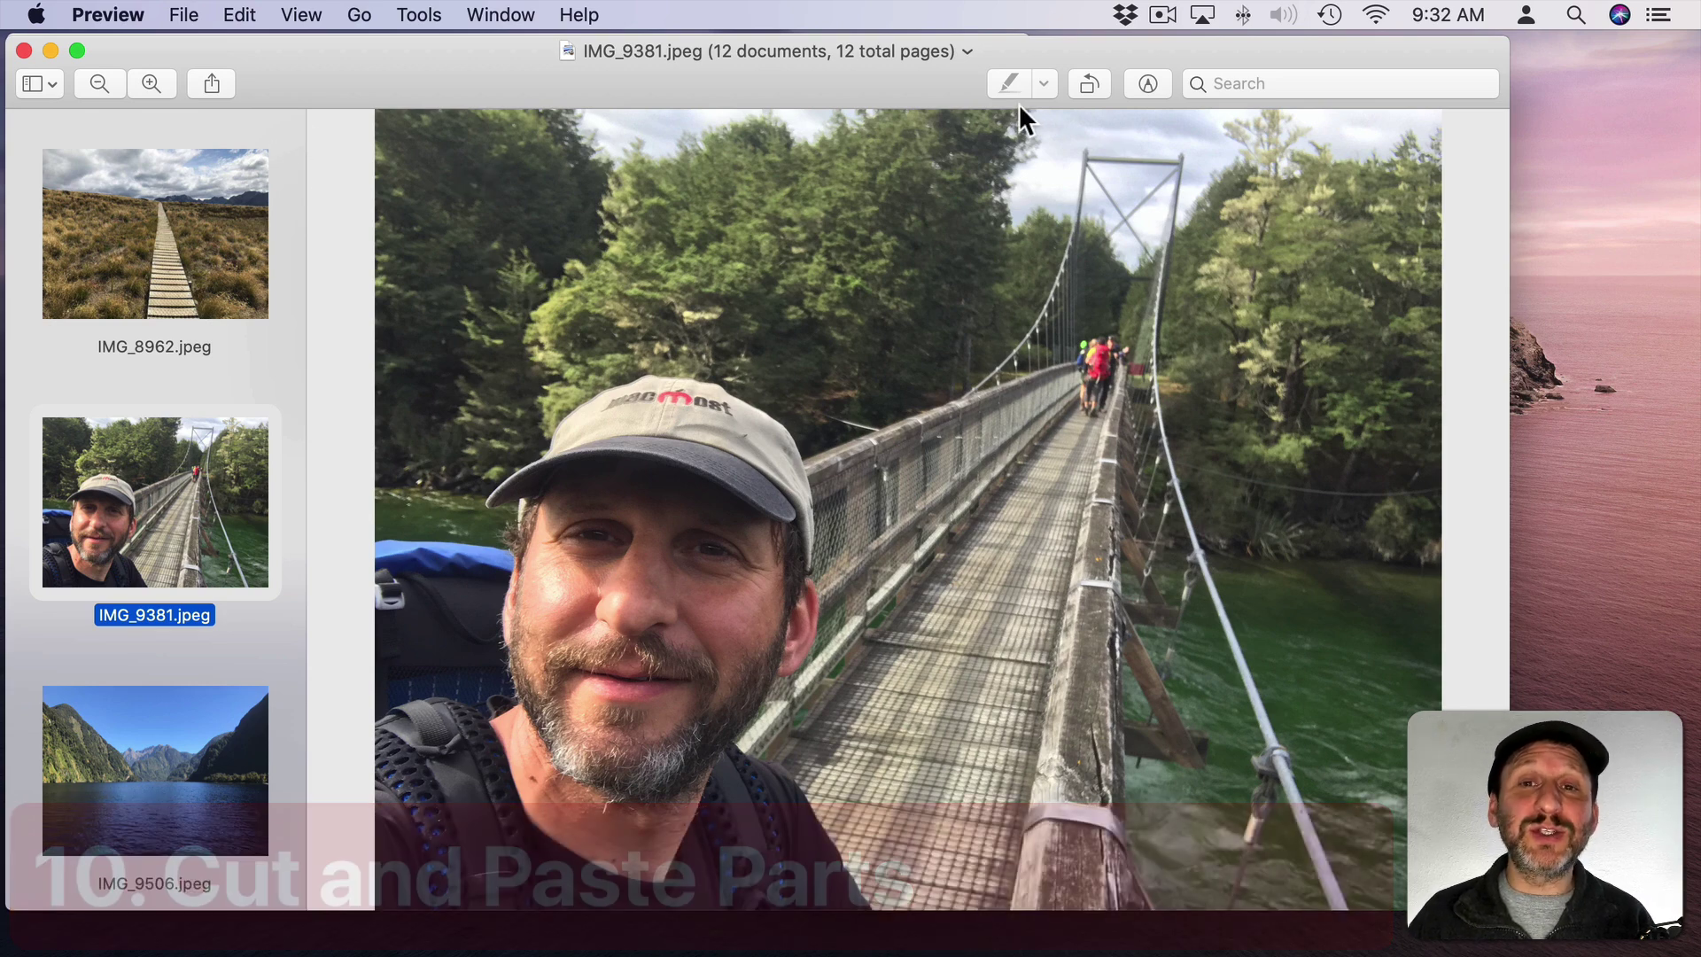
# Step: Copy an elliptical selection around the walkers on the bridge in IMG_9381.jpeg
pyautogui.click(1148, 83)
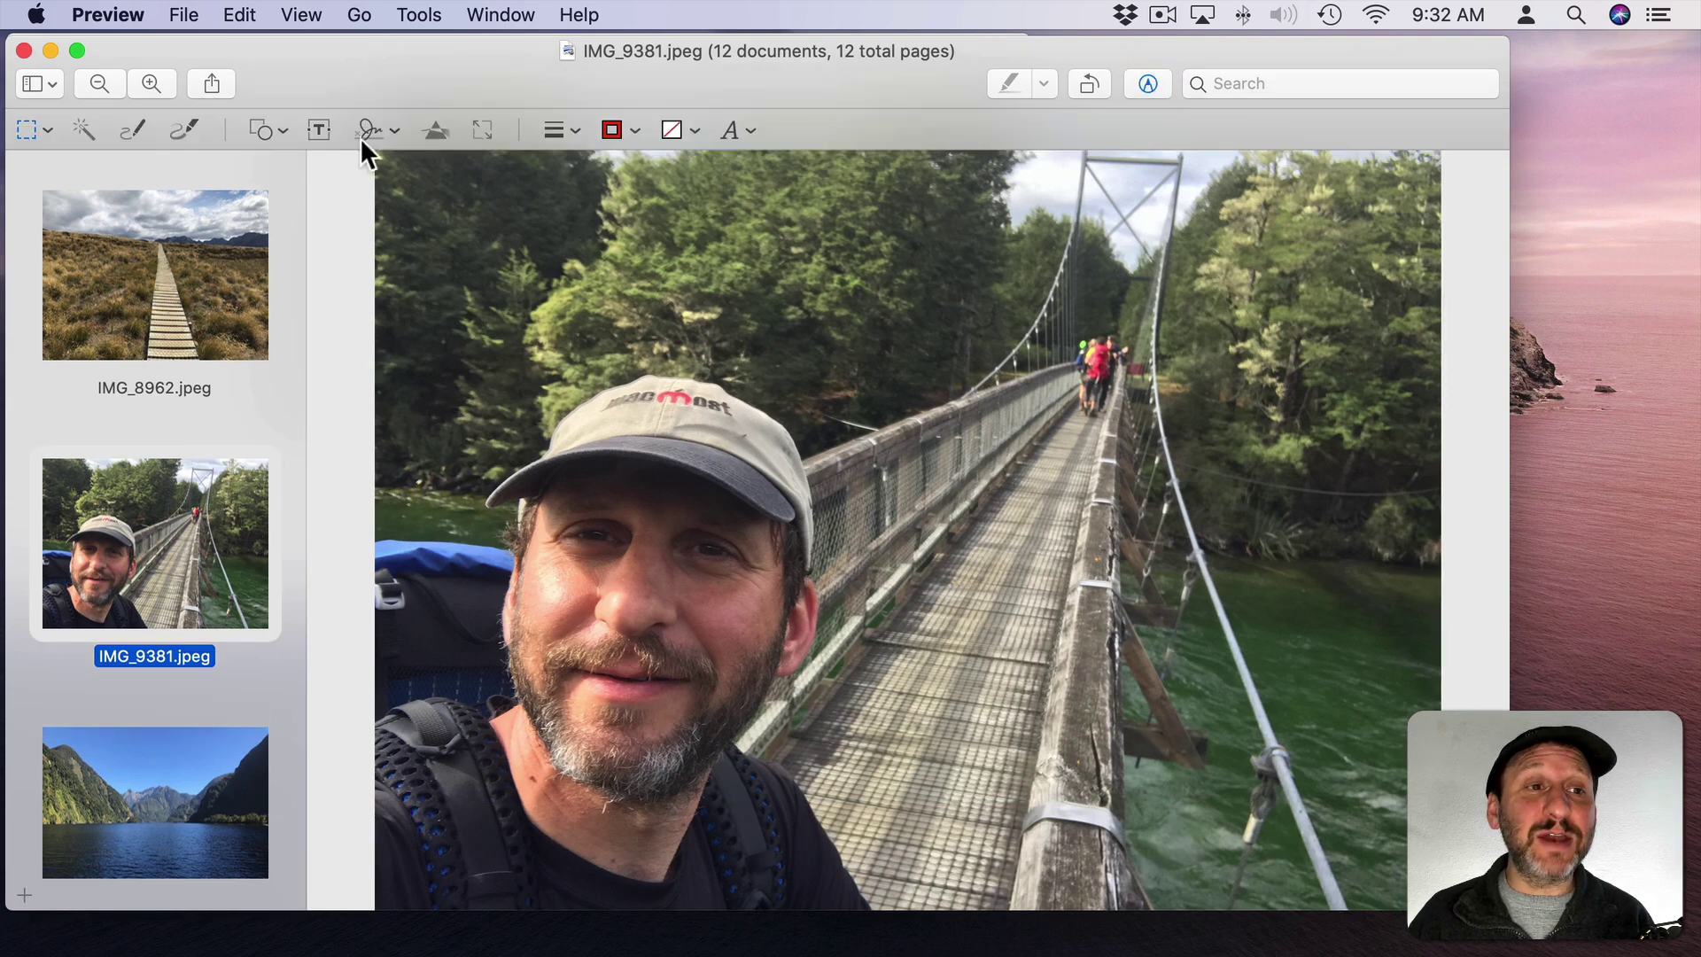
pyautogui.click(41, 127)
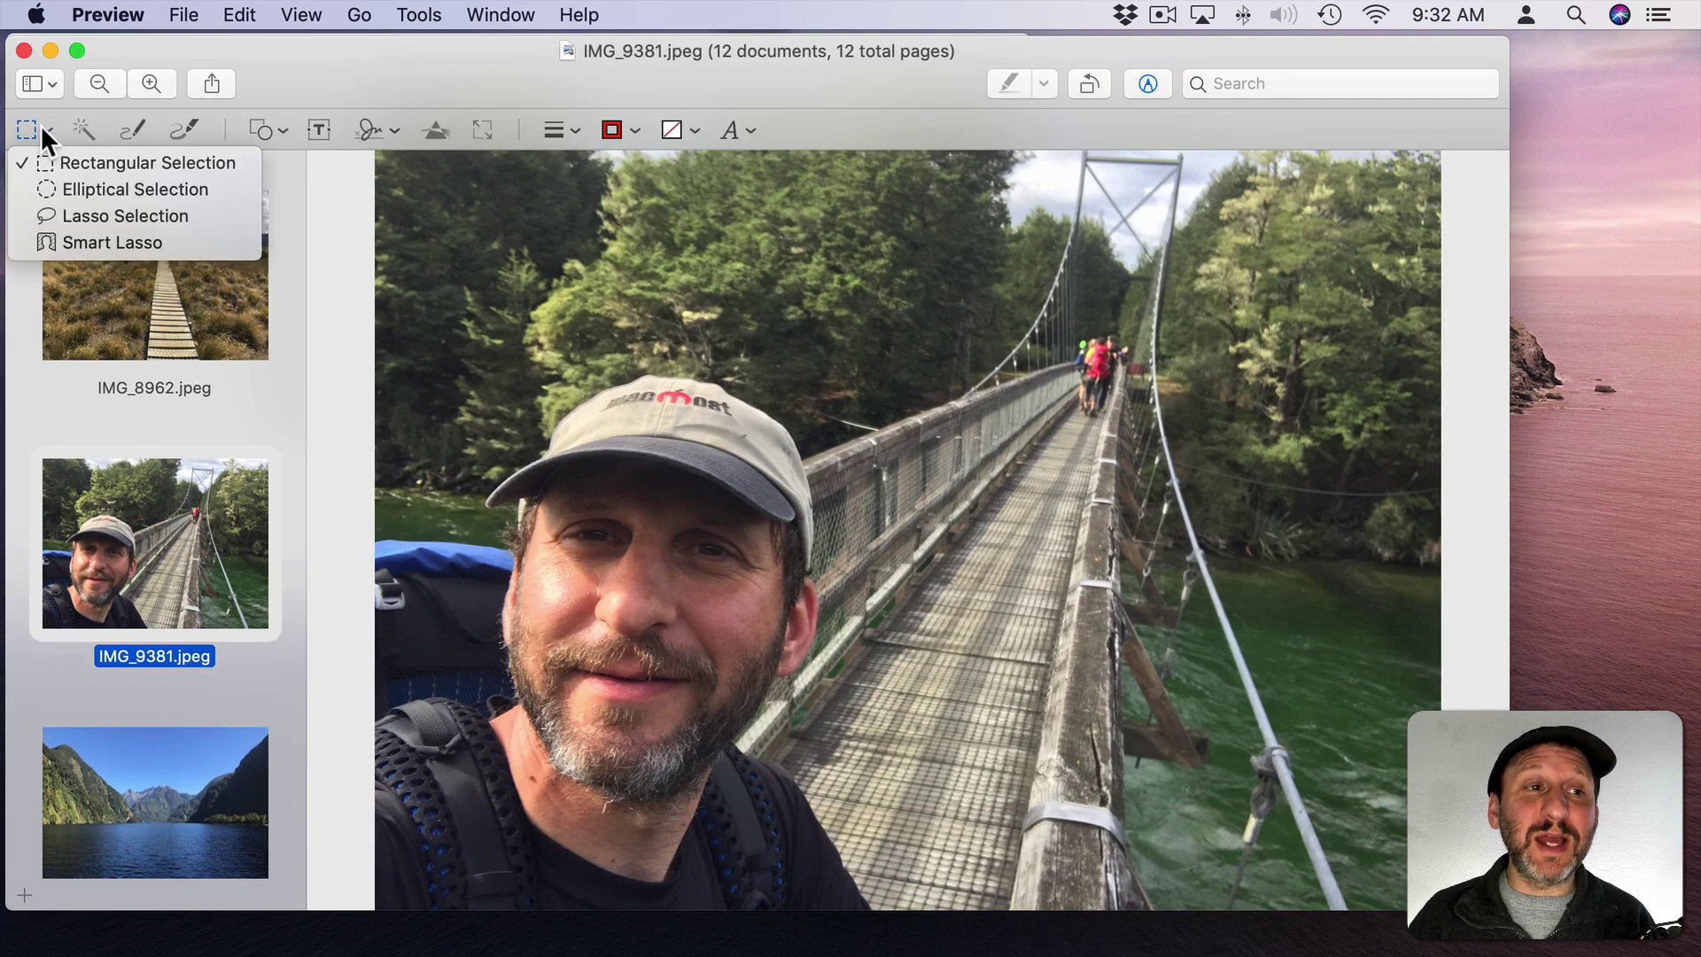
pyautogui.click(61, 188)
pyautogui.moveTo(944, 265); pyautogui.dragTo(1256, 566)
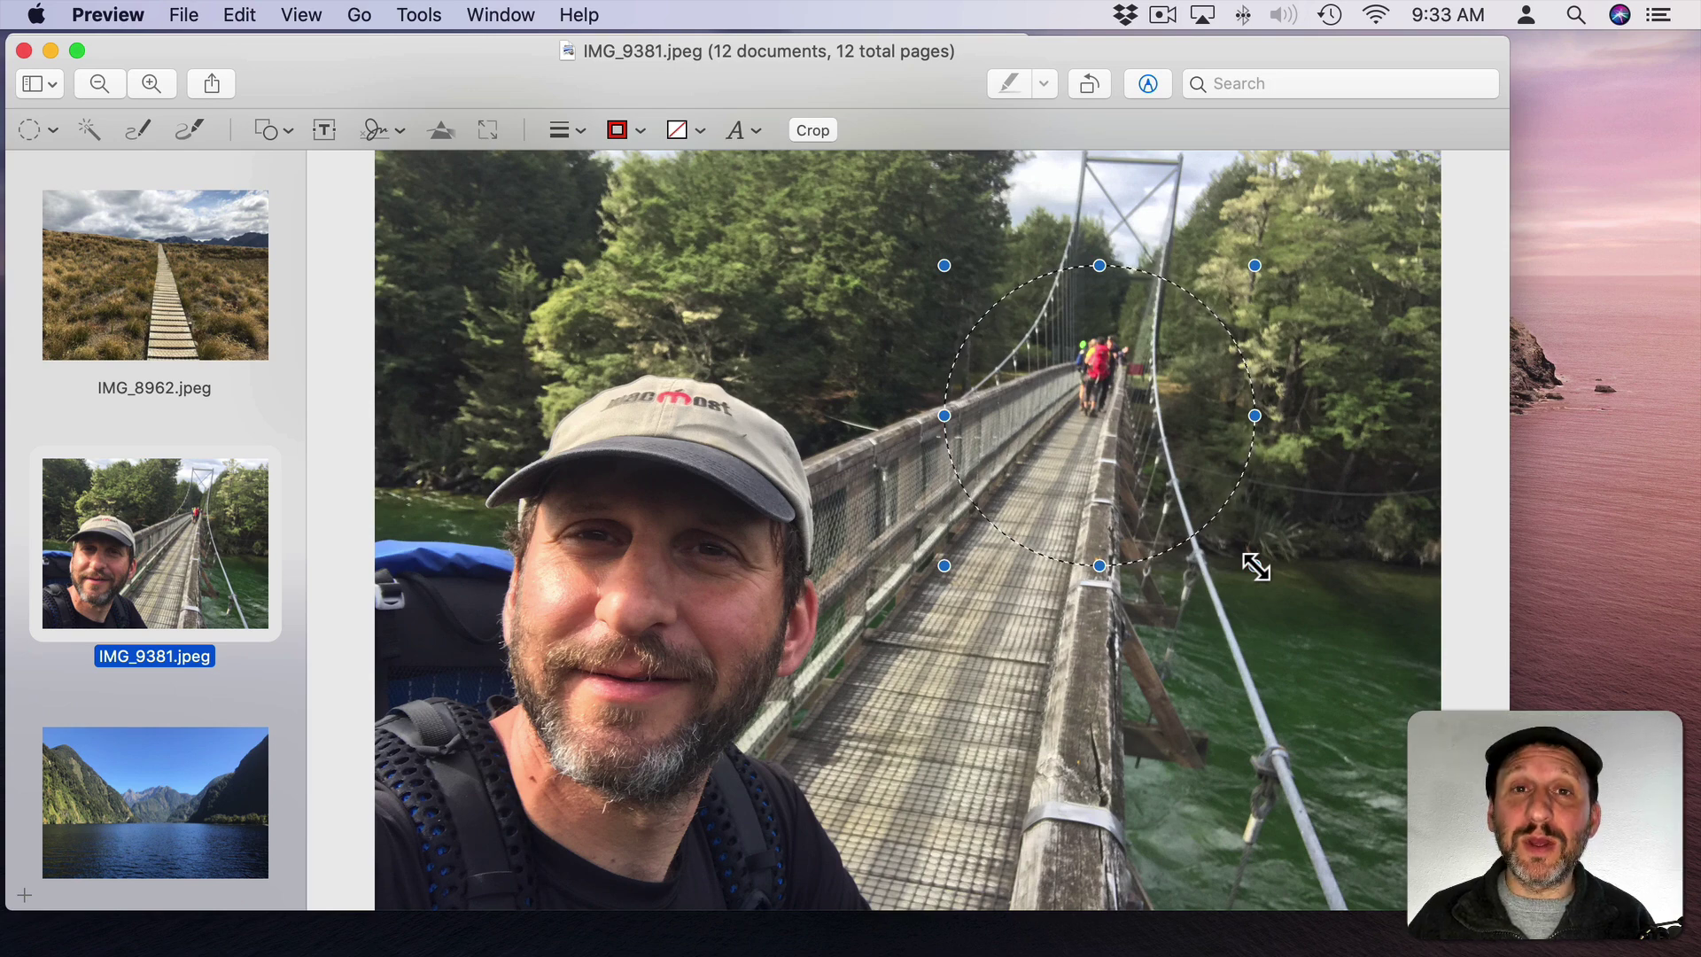
pyautogui.press('super+c')
# Step: Paste the bridge circle into IMG_8962.jpeg, move it upper left, delete it, then return to IMG_9381
pyautogui.click(205, 281)
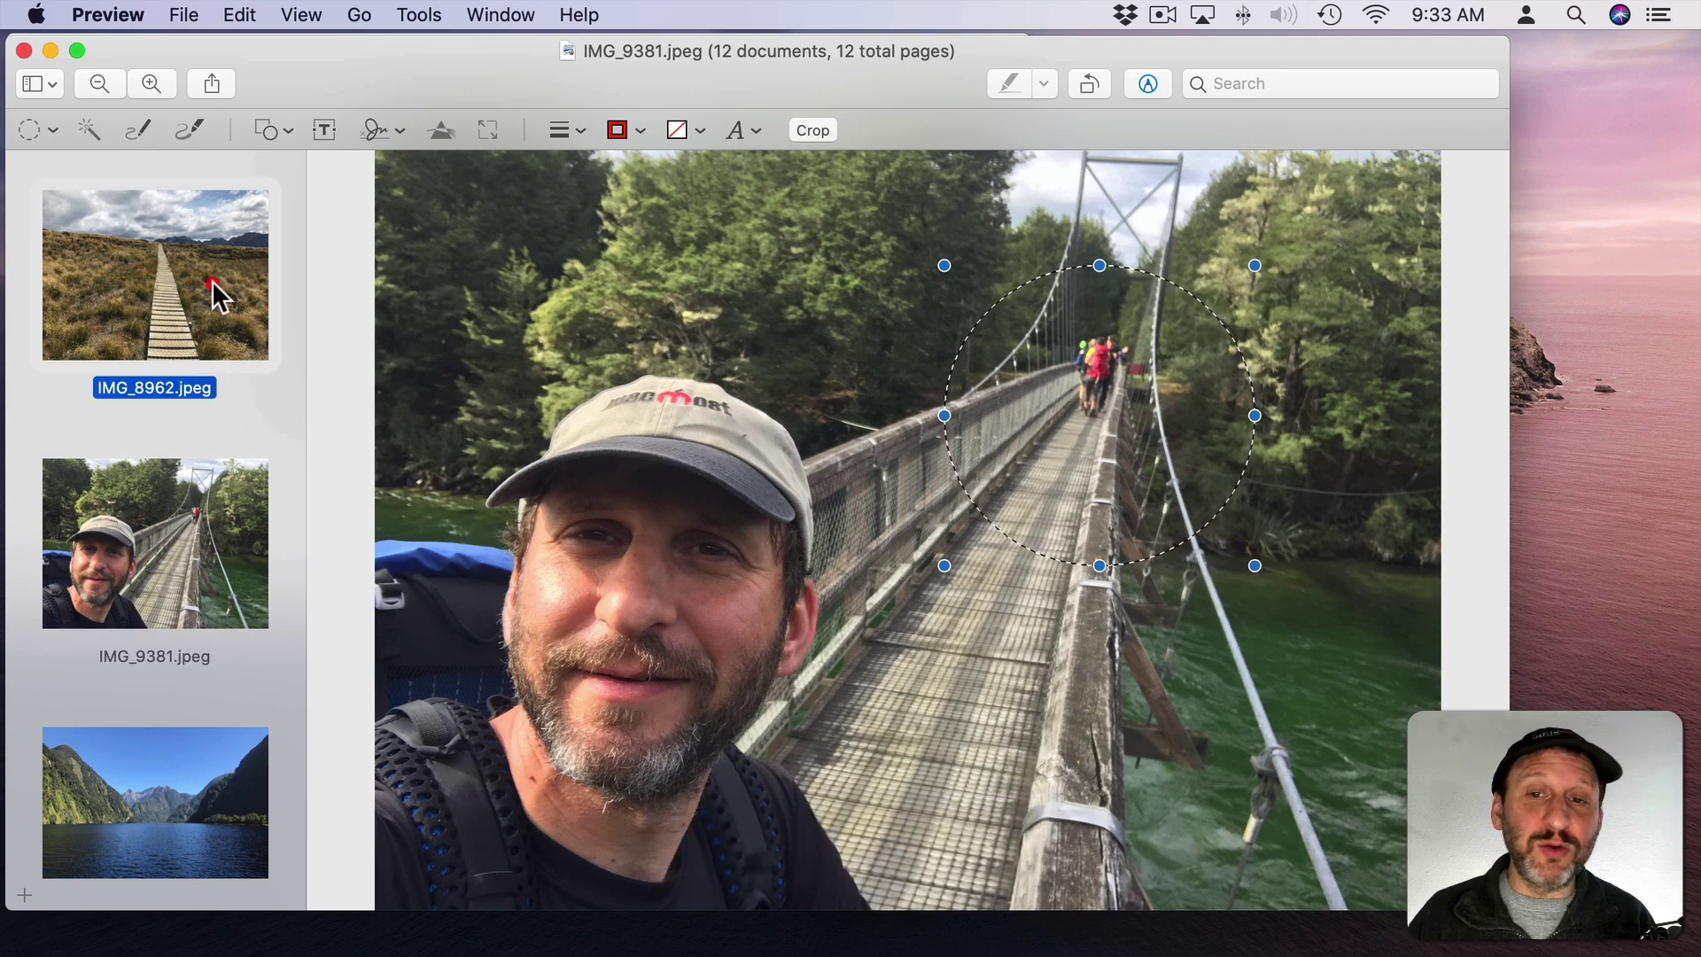
pyautogui.click(642, 383)
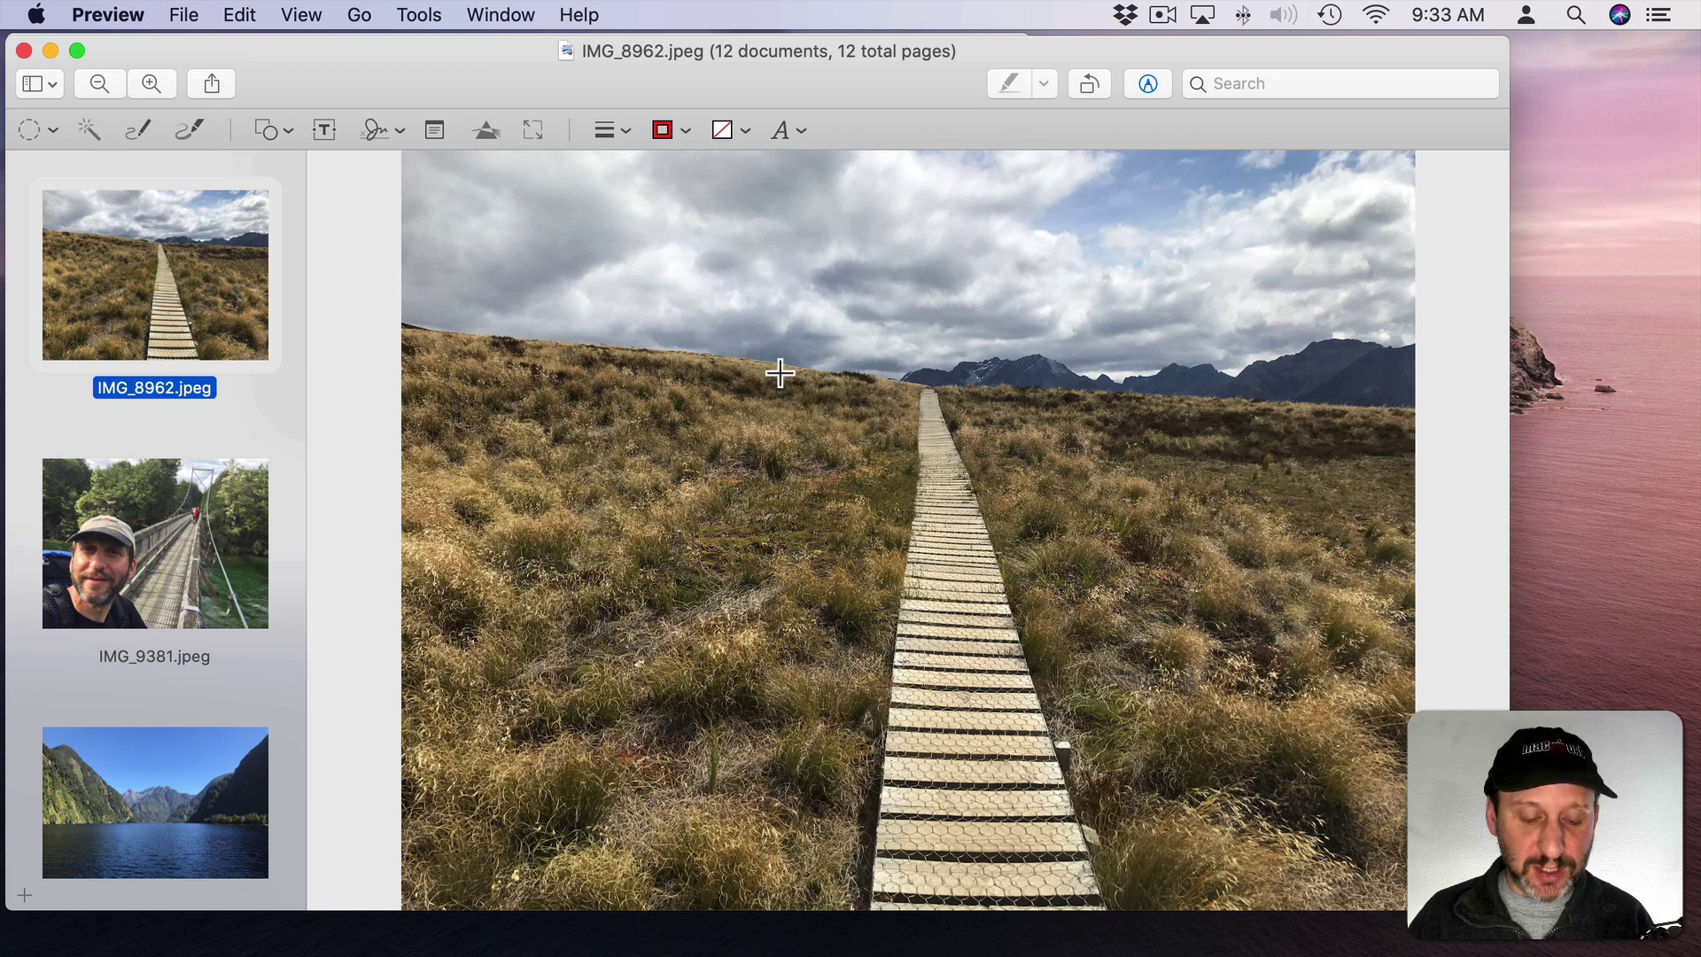
pyautogui.press('super')
pyautogui.press('super+v')
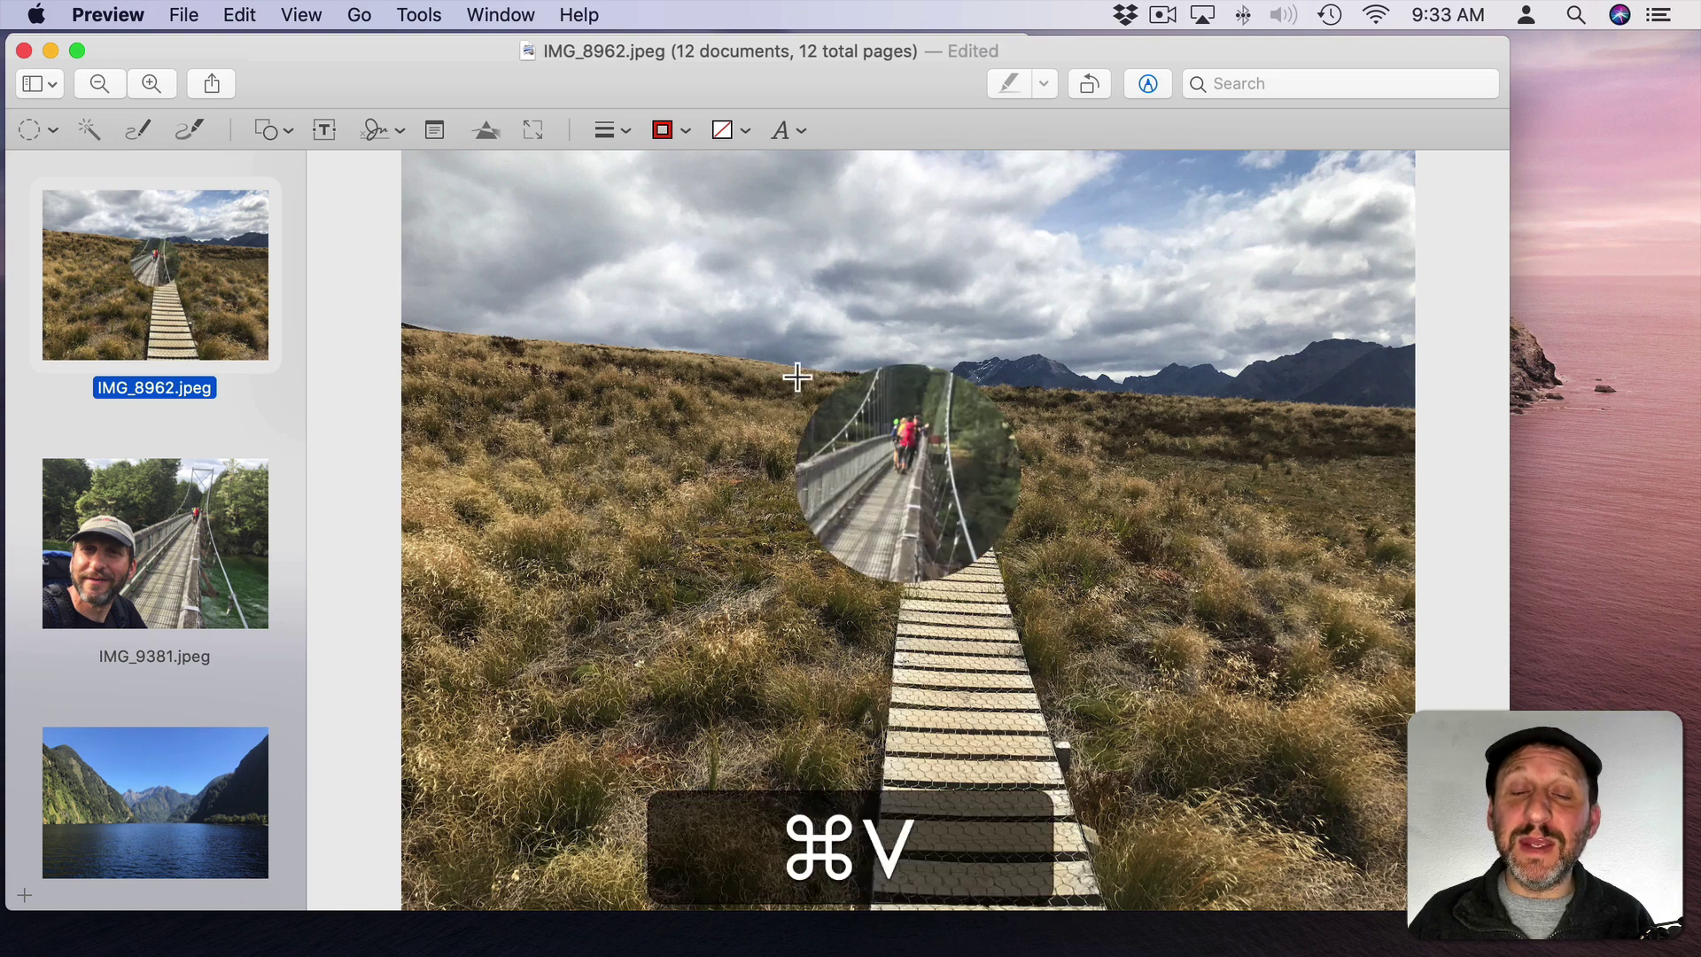
pyautogui.moveTo(886, 443); pyautogui.dragTo(776, 289)
pyautogui.moveTo(897, 288); pyautogui.dragTo(698, 358)
pyautogui.press('BackSpace')
pyautogui.click(153, 531)
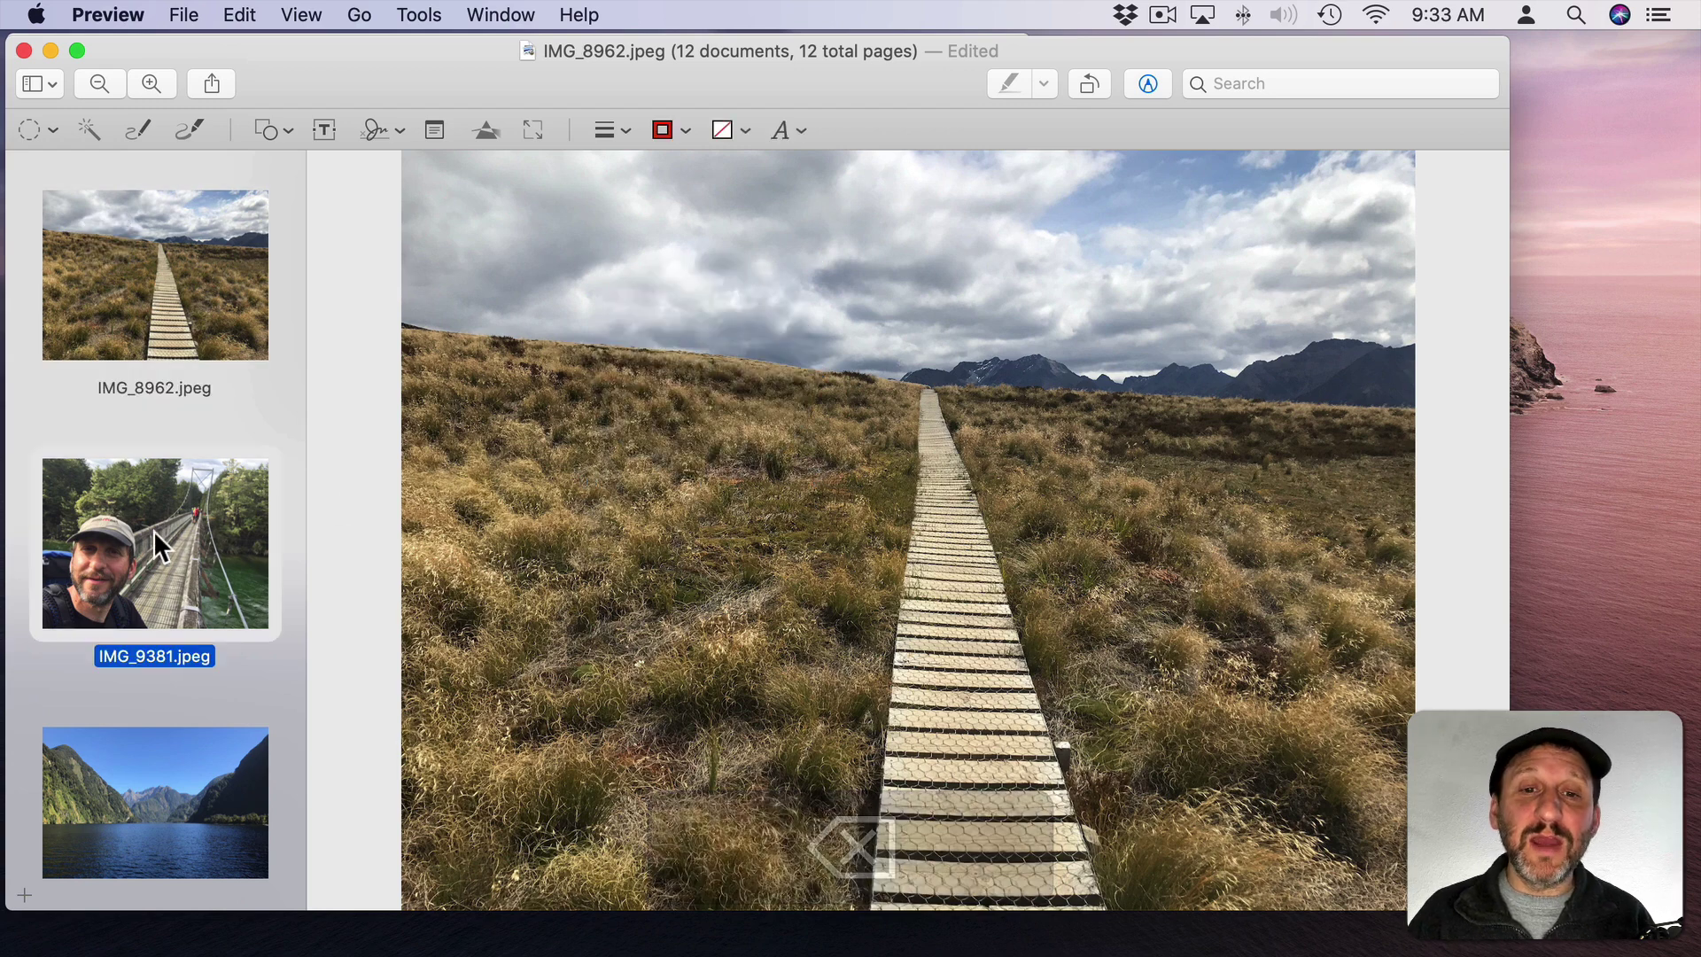
# Step: Select the hiker in the bridge selfie with Smart Lasso and copy him
pyautogui.click(51, 127)
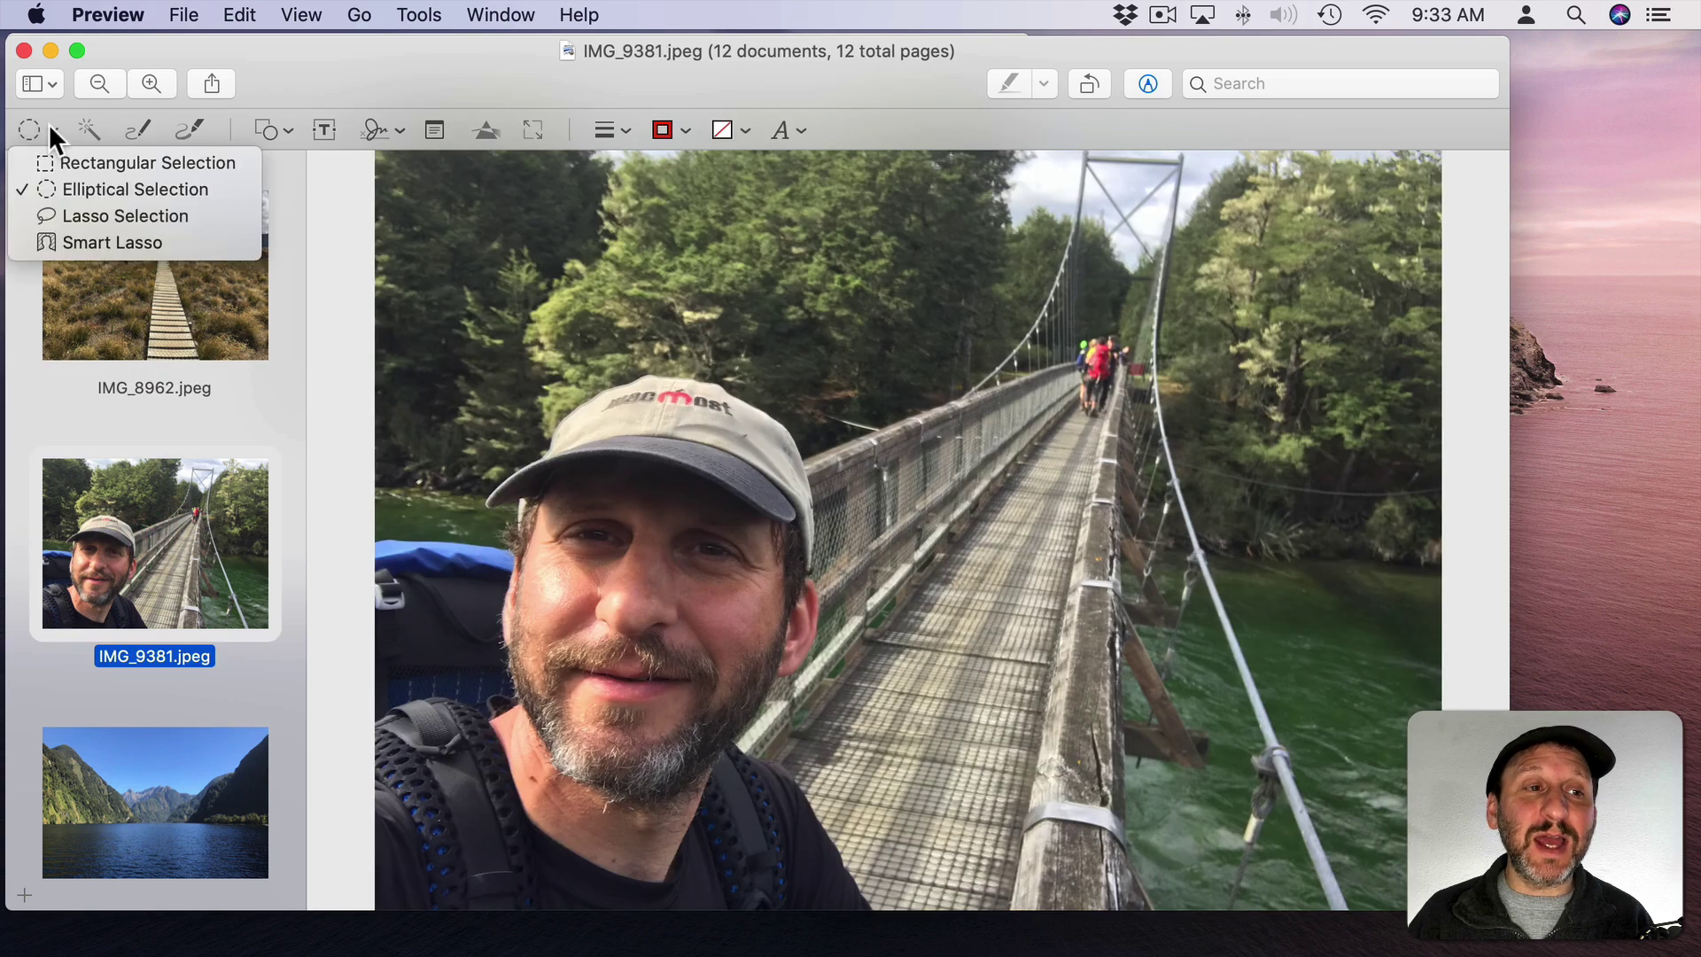
pyautogui.click(69, 241)
pyautogui.moveTo(632, 381)
pyautogui.mouseDown()
pyautogui.moveTo(722, 383)
pyautogui.moveTo(779, 423)
pyautogui.moveTo(801, 691)
pyautogui.moveTo(518, 929)
pyautogui.moveTo(509, 549)
pyautogui.moveTo(631, 382)
pyautogui.mouseUp()
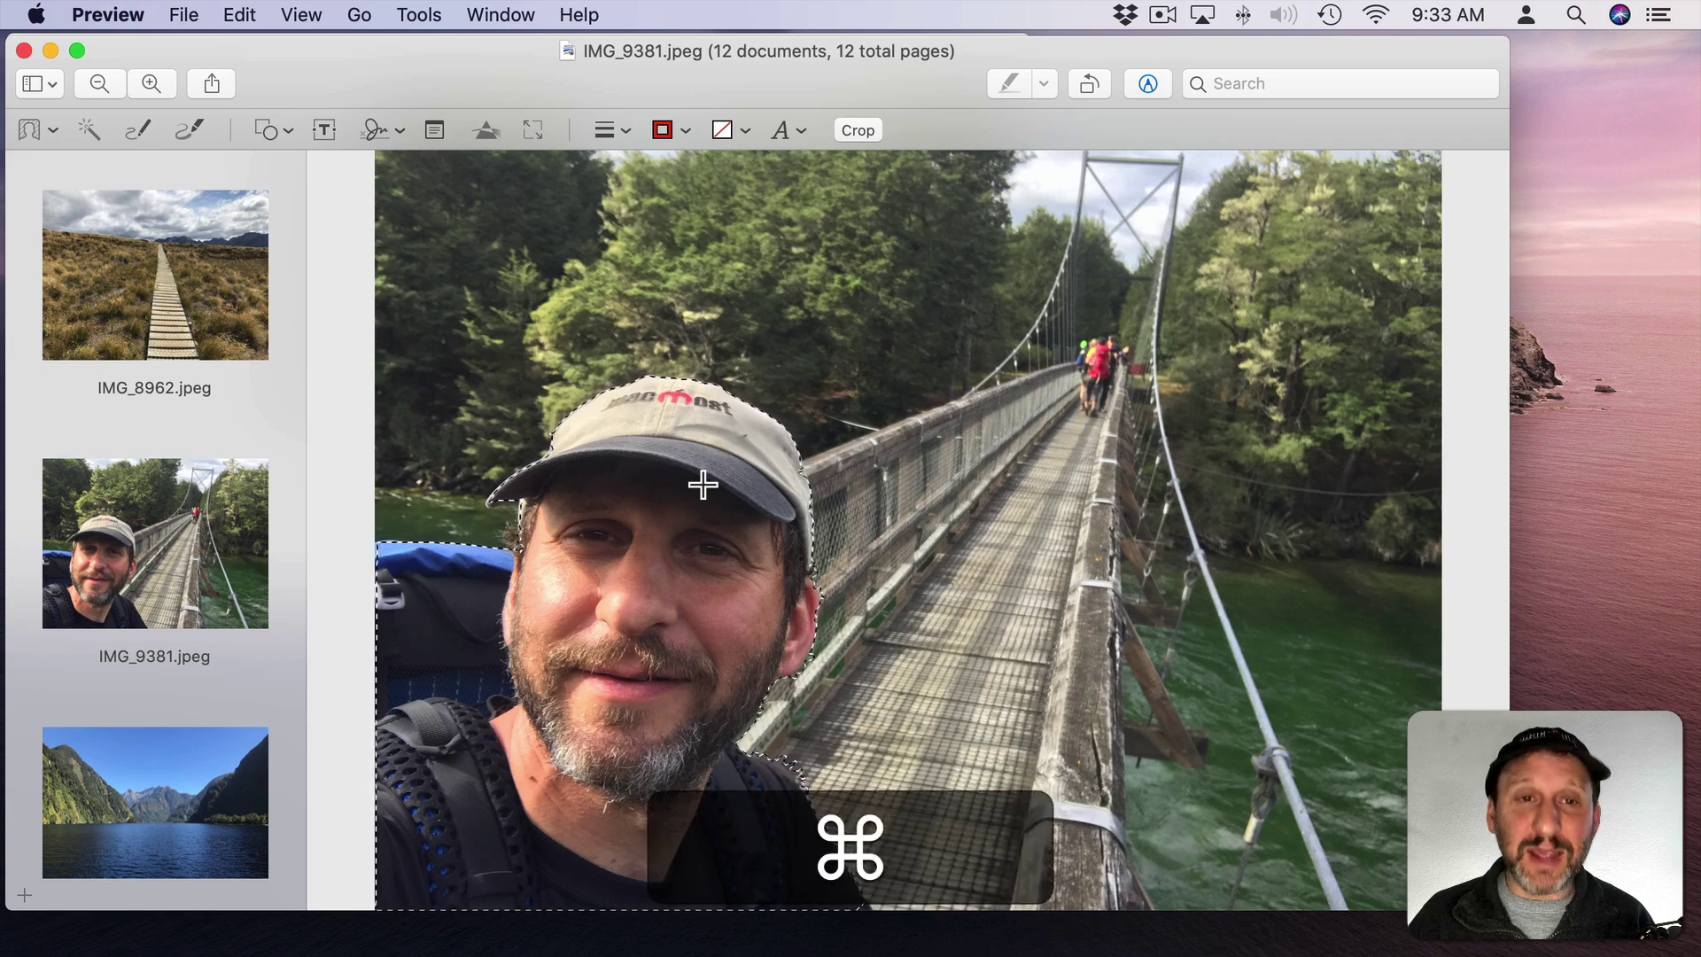
pyautogui.press('super+c')
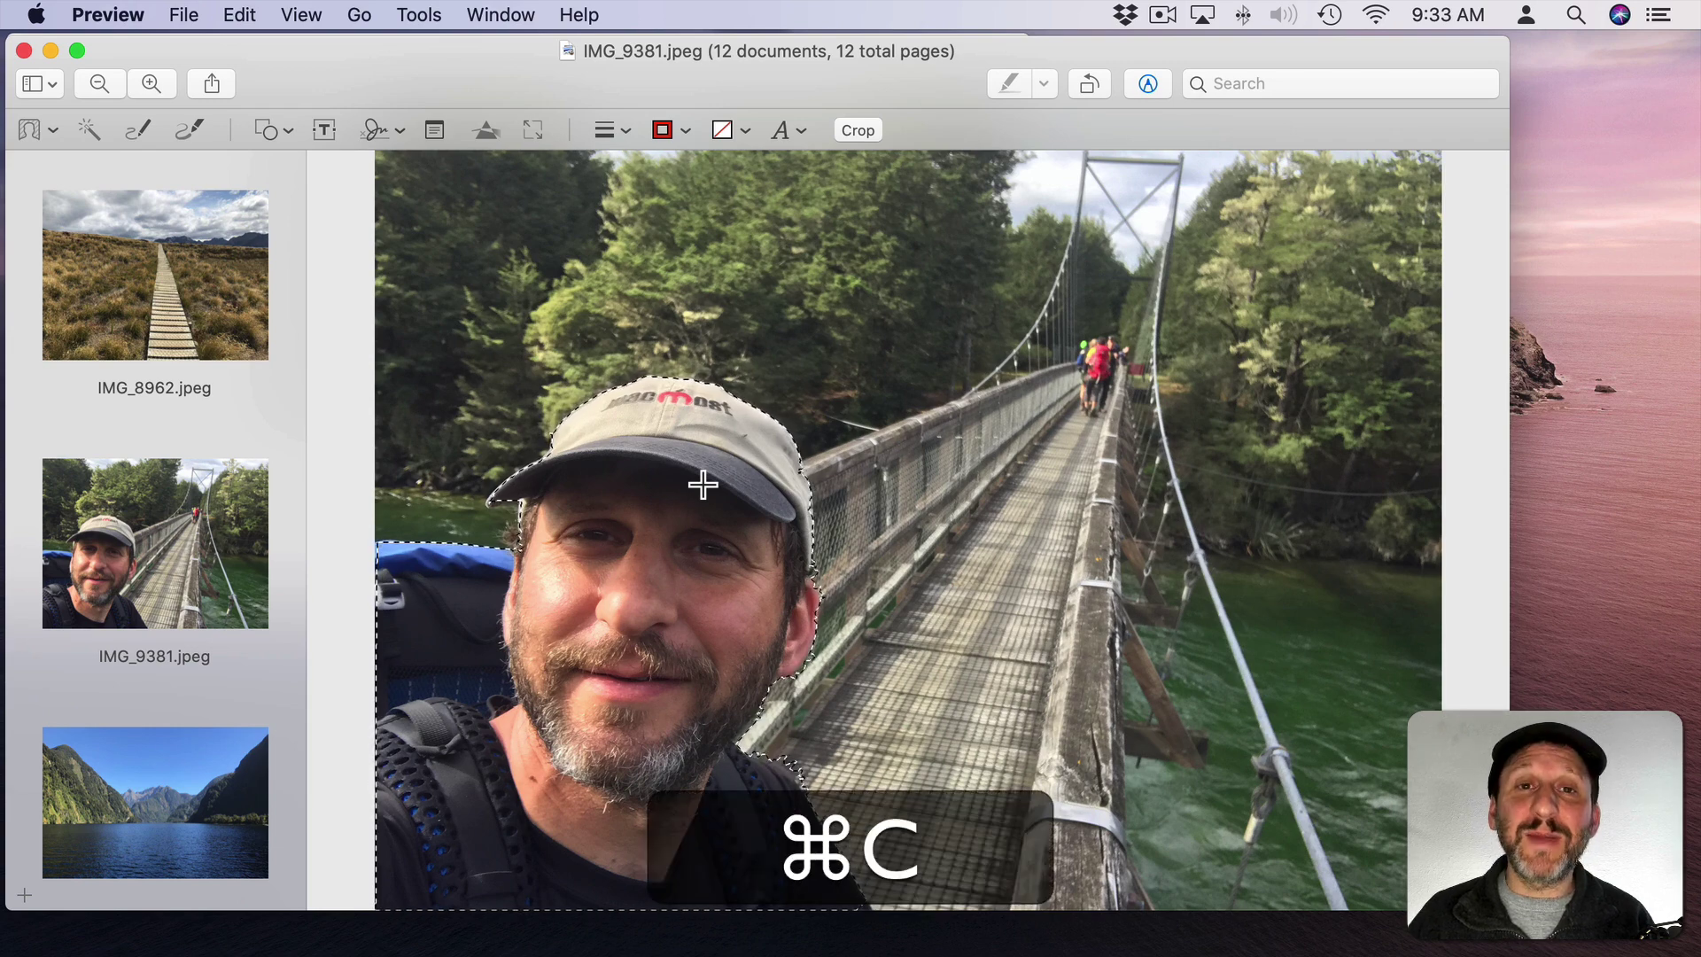
# Step: Paste the hiker into IMG_8962.jpeg and place him in the lower-left corner
pyautogui.click(184, 257)
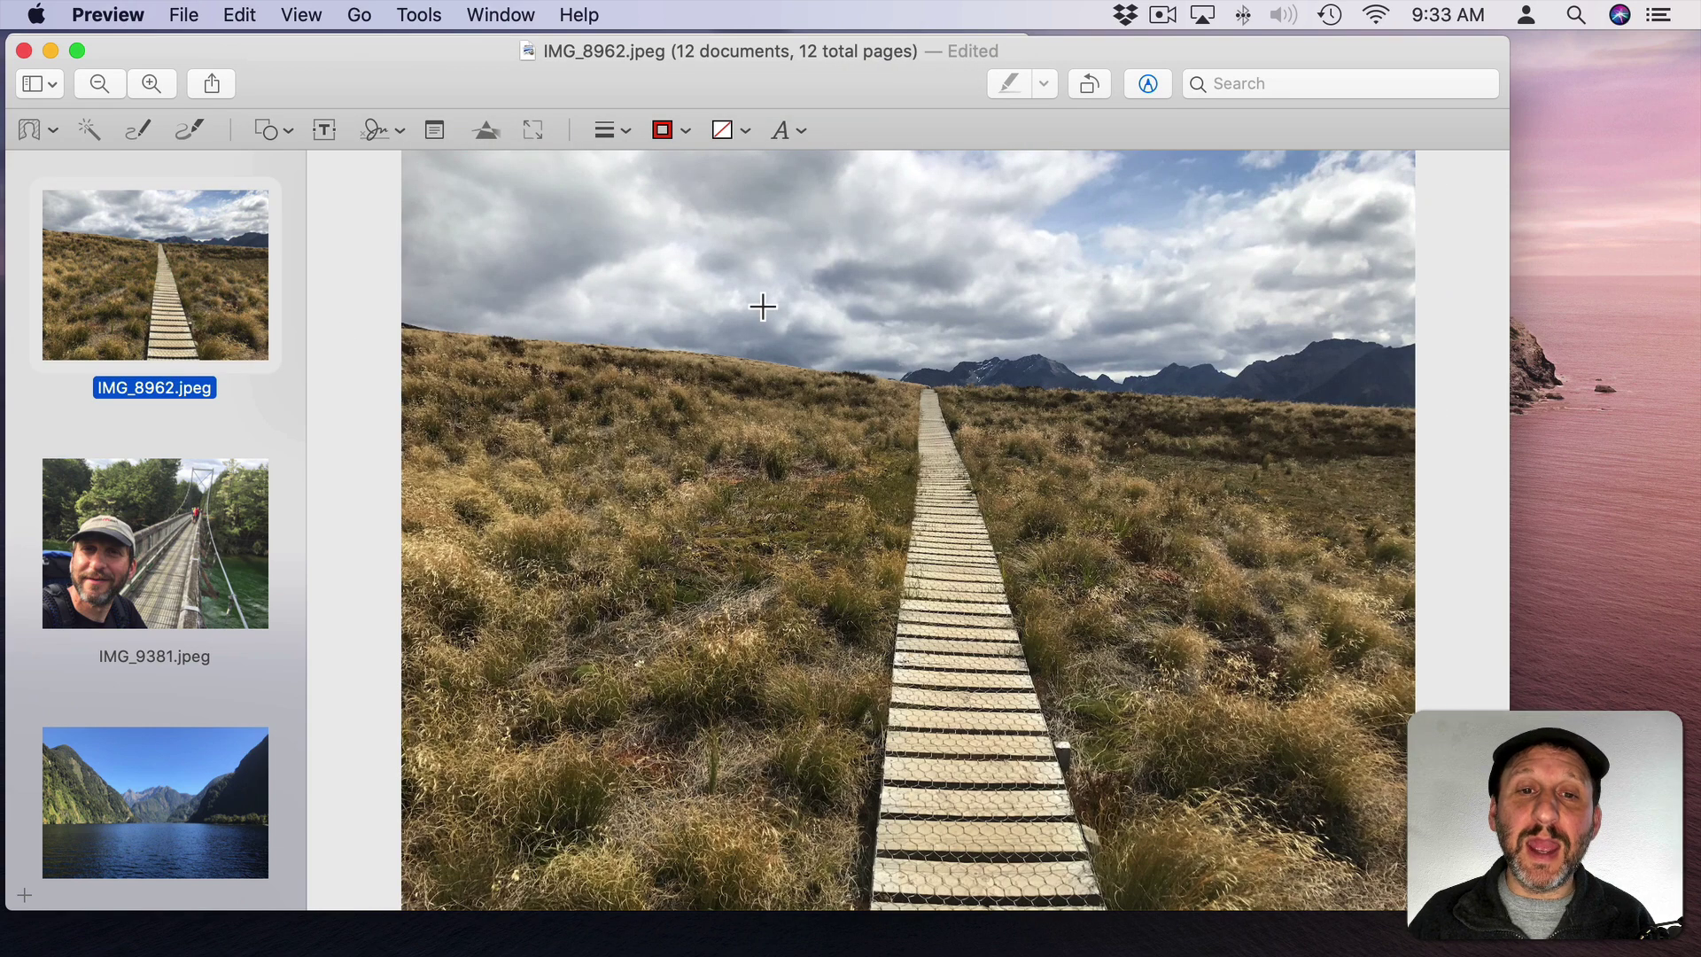
pyautogui.click(762, 306)
pyautogui.press('super+v')
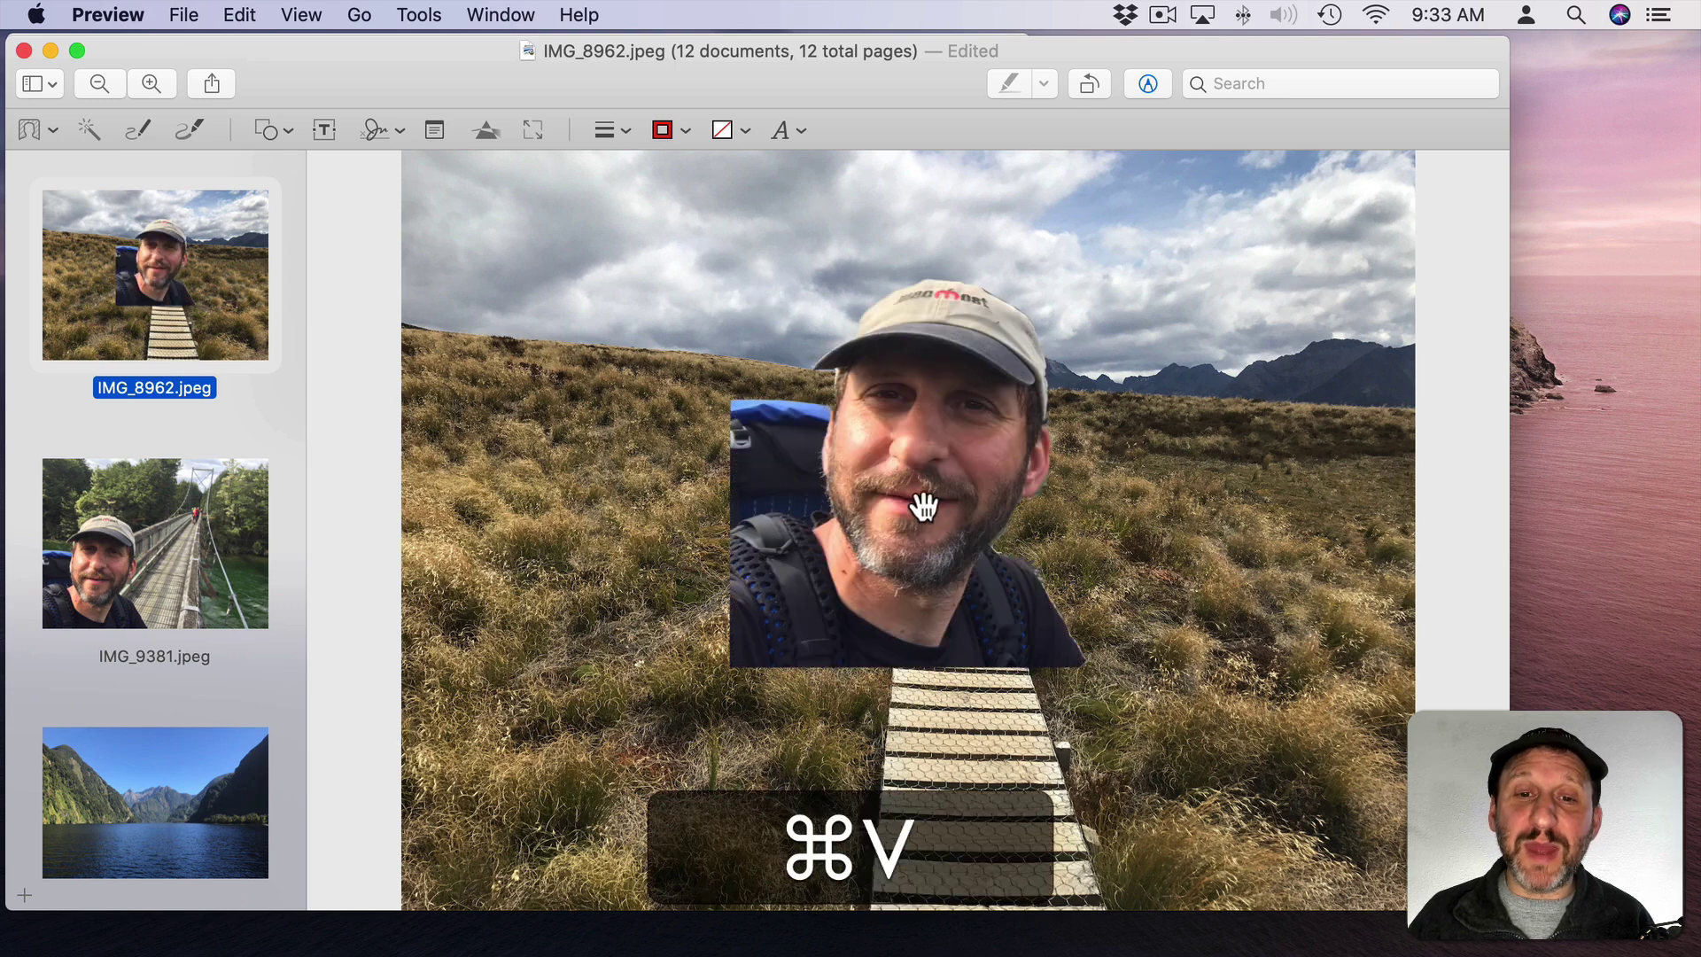
pyautogui.moveTo(924, 506); pyautogui.dragTo(584, 770)
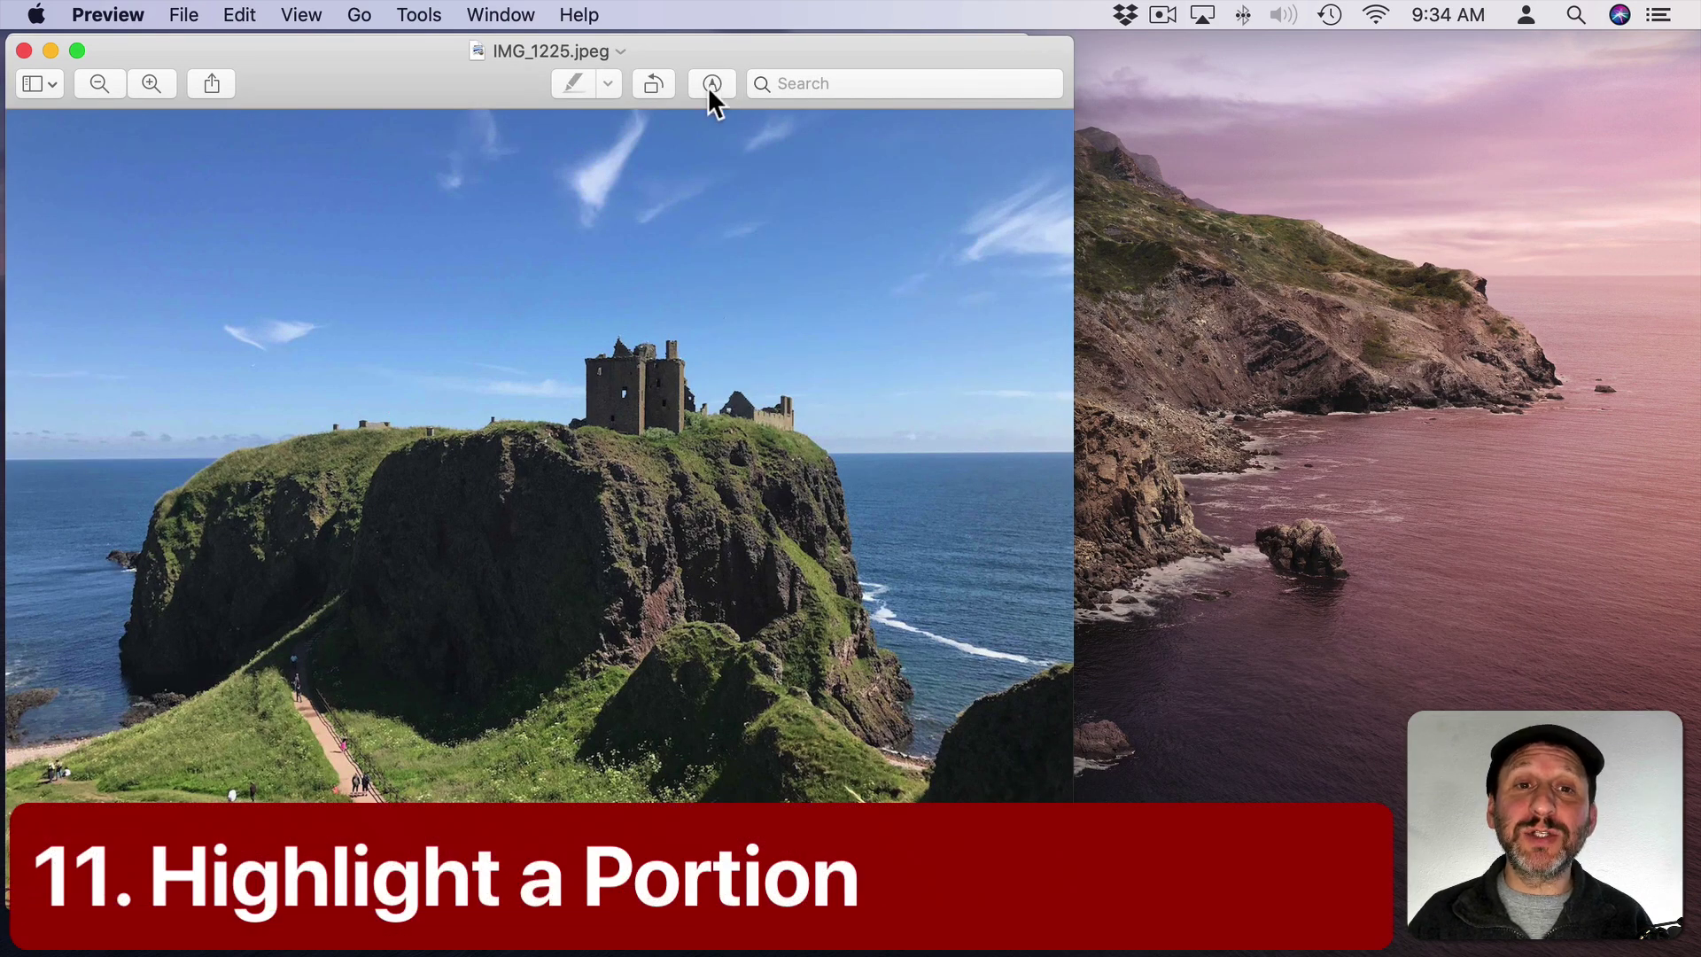
# Step: Add a Mask rectangle to the castle photo IMG_1225, darkening everything outside it
pyautogui.click(413, 13)
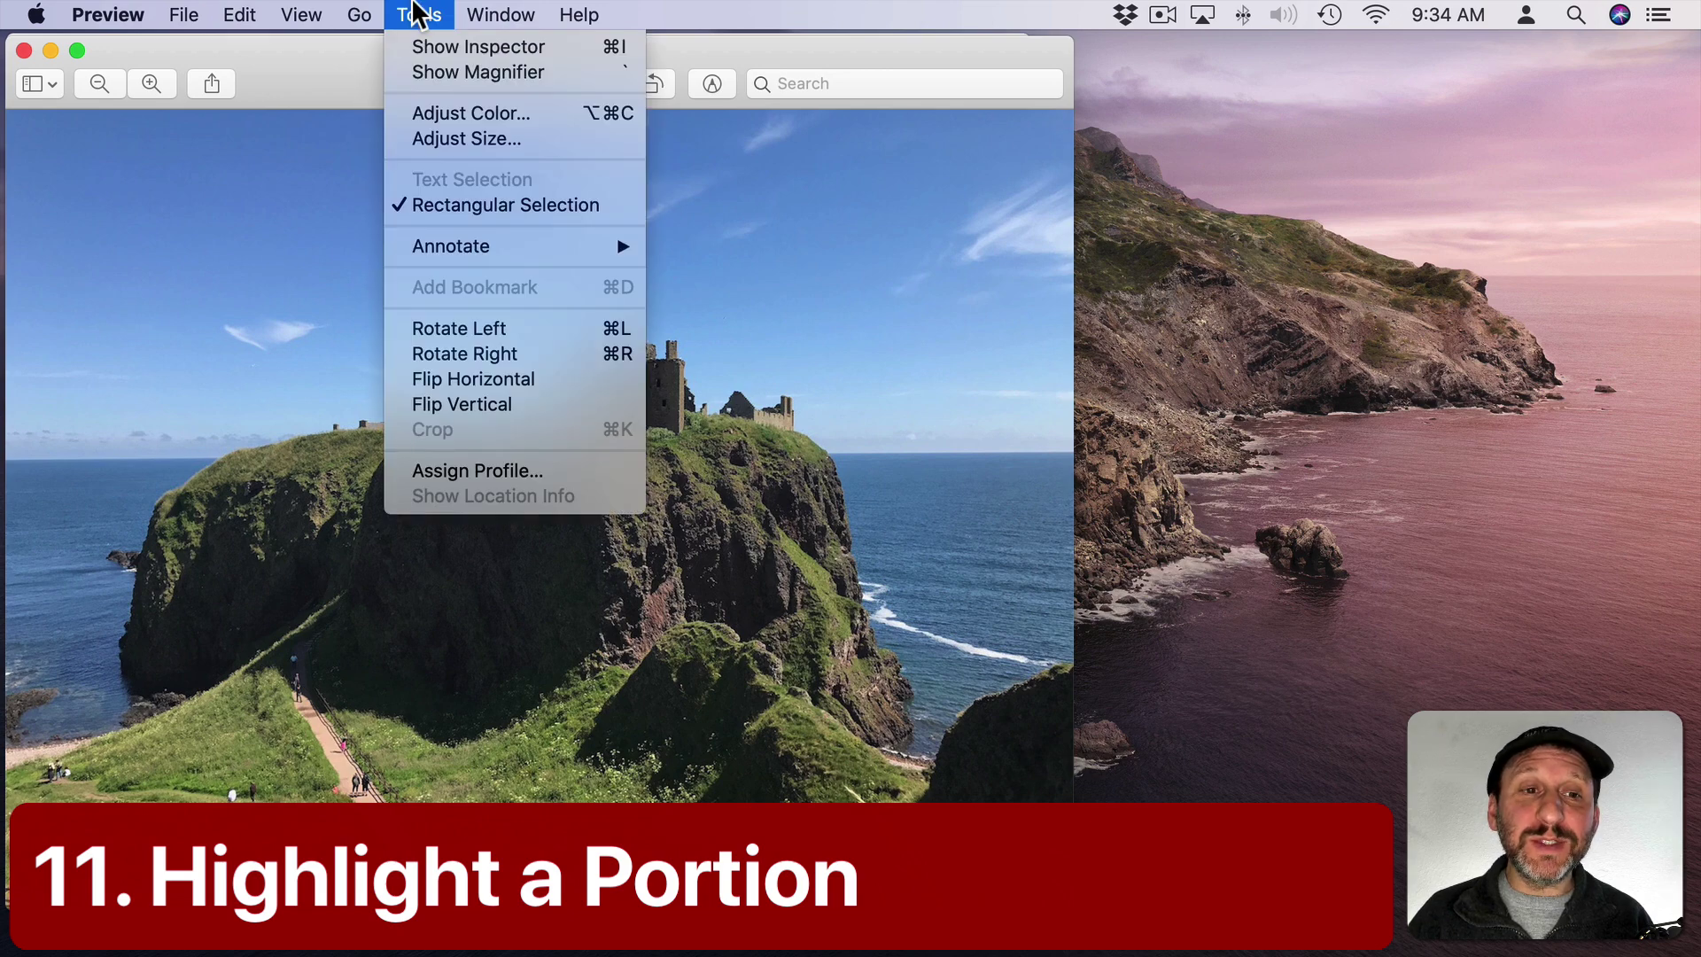
pyautogui.moveTo(481, 247)
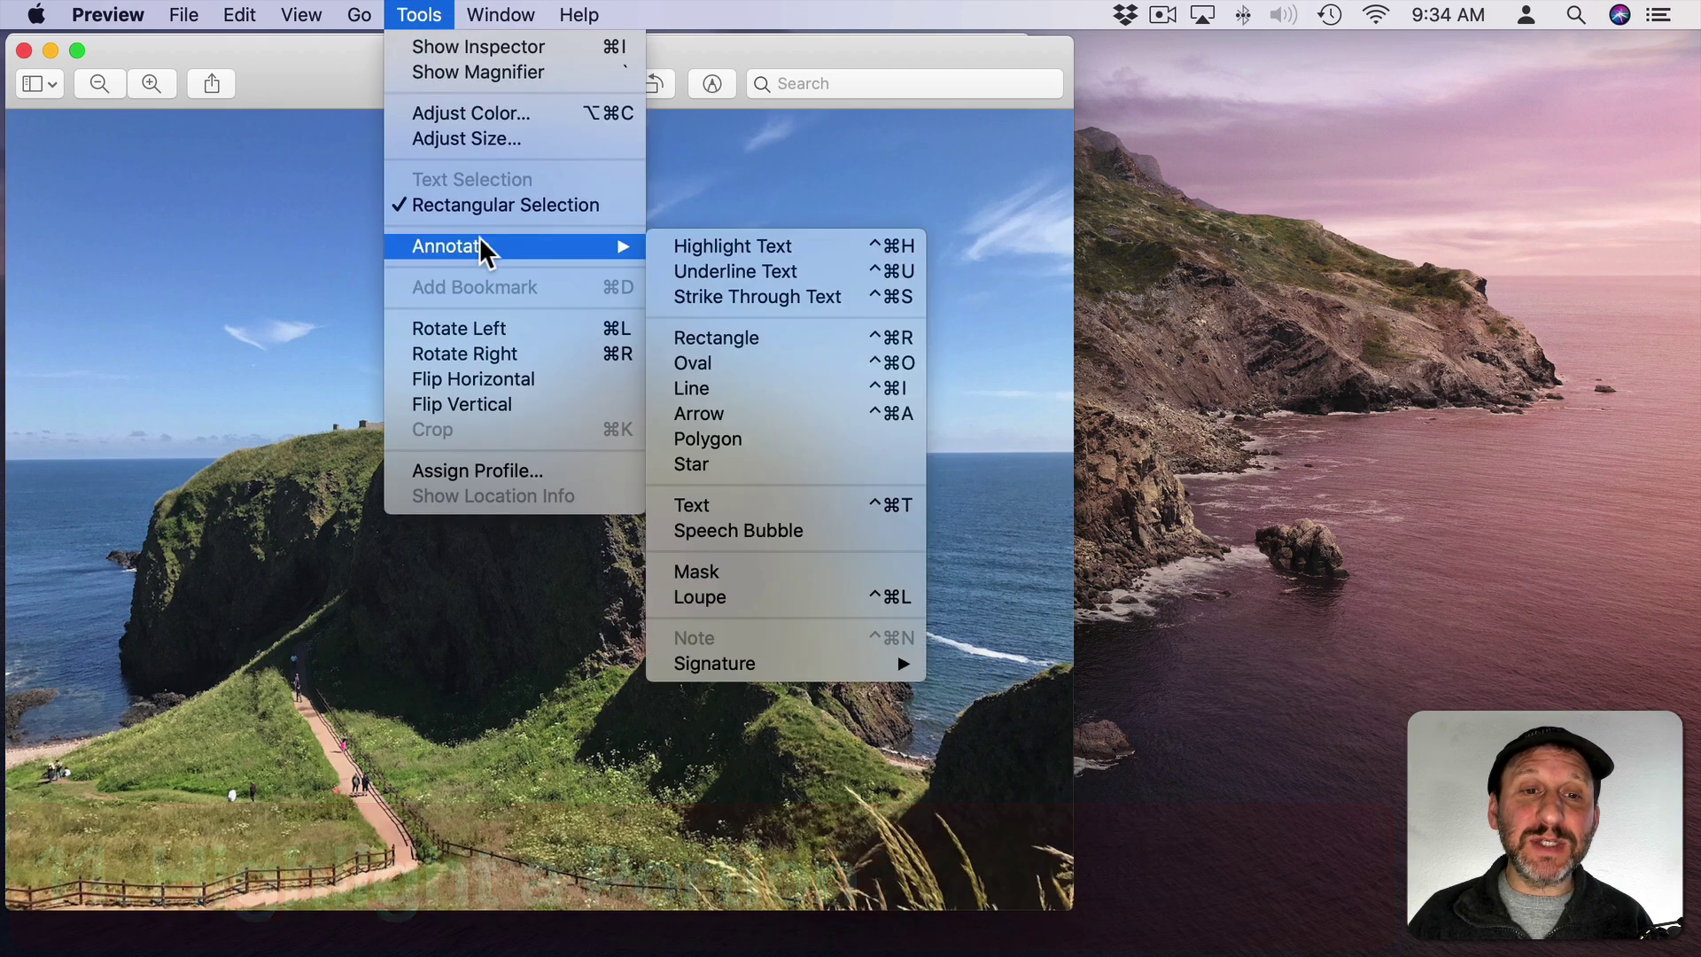
pyautogui.click(789, 567)
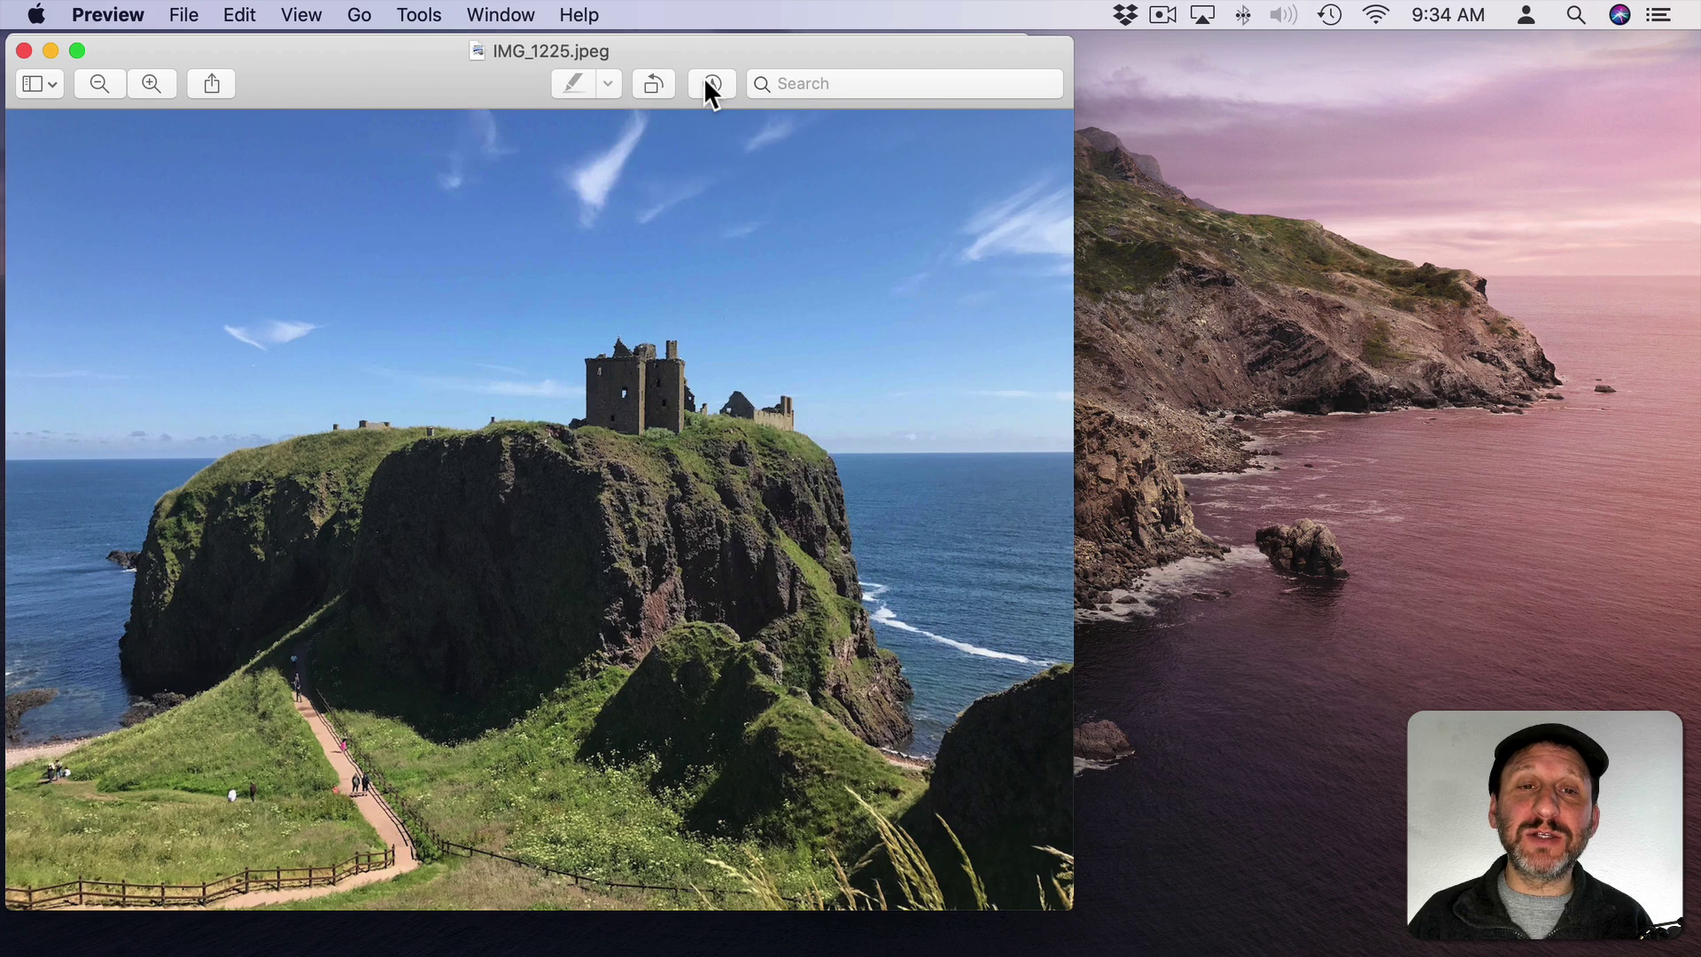
pyautogui.click(709, 82)
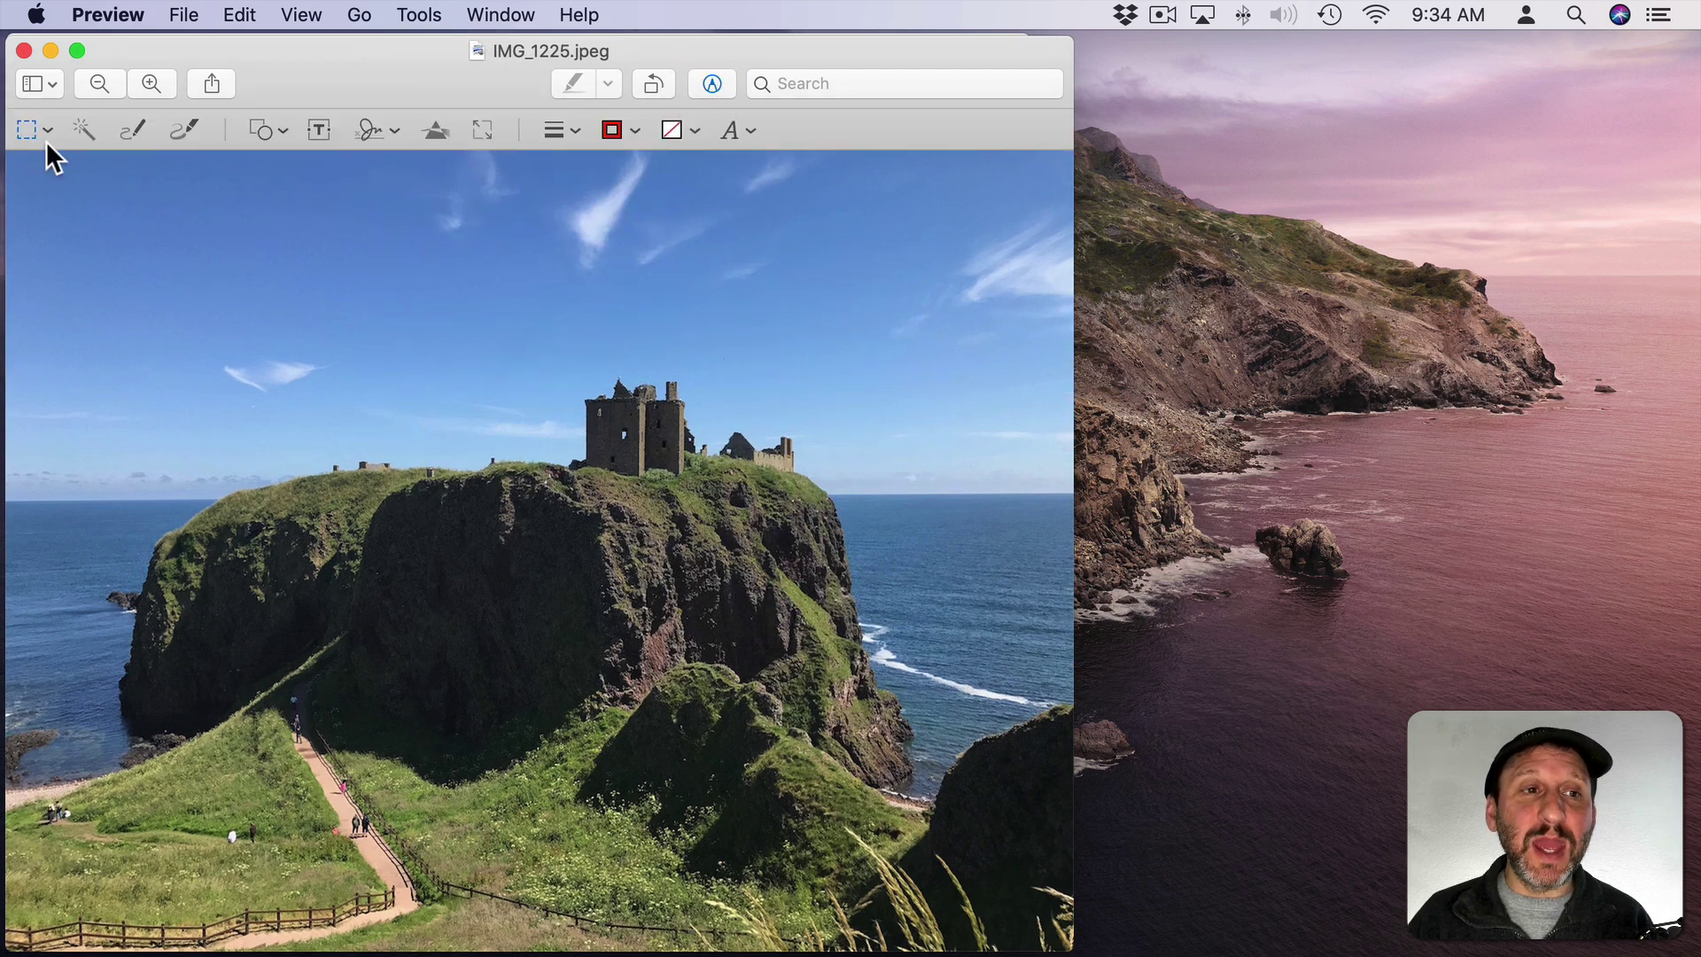
pyautogui.click(279, 129)
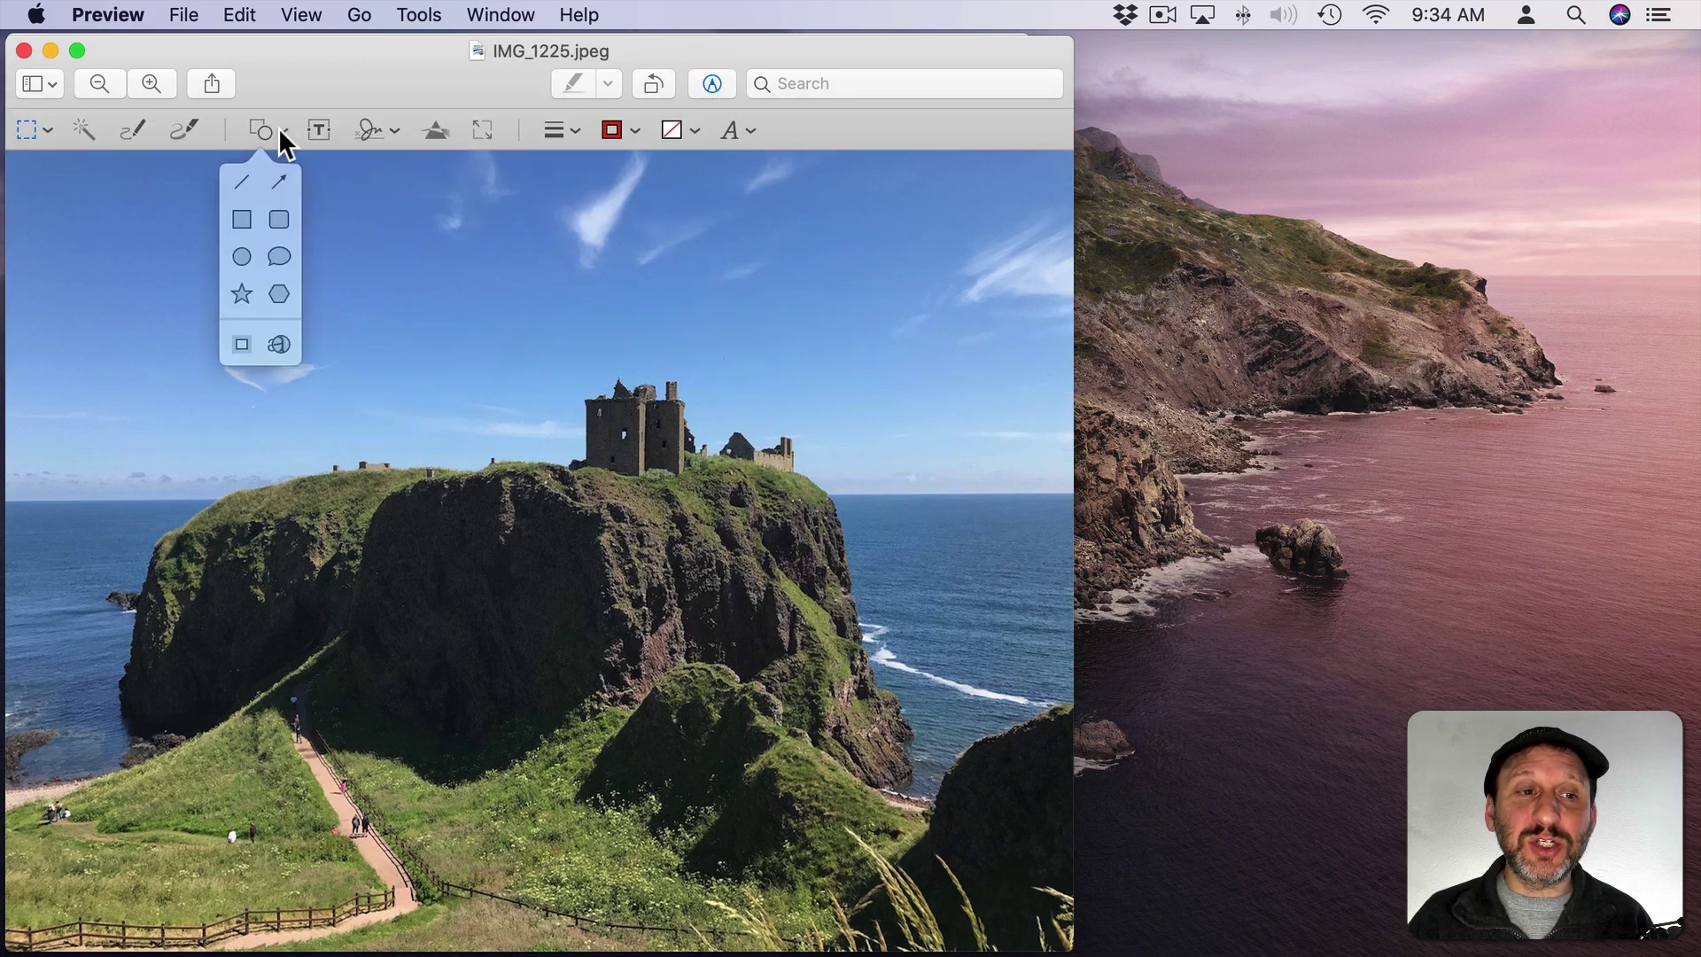
pyautogui.click(241, 343)
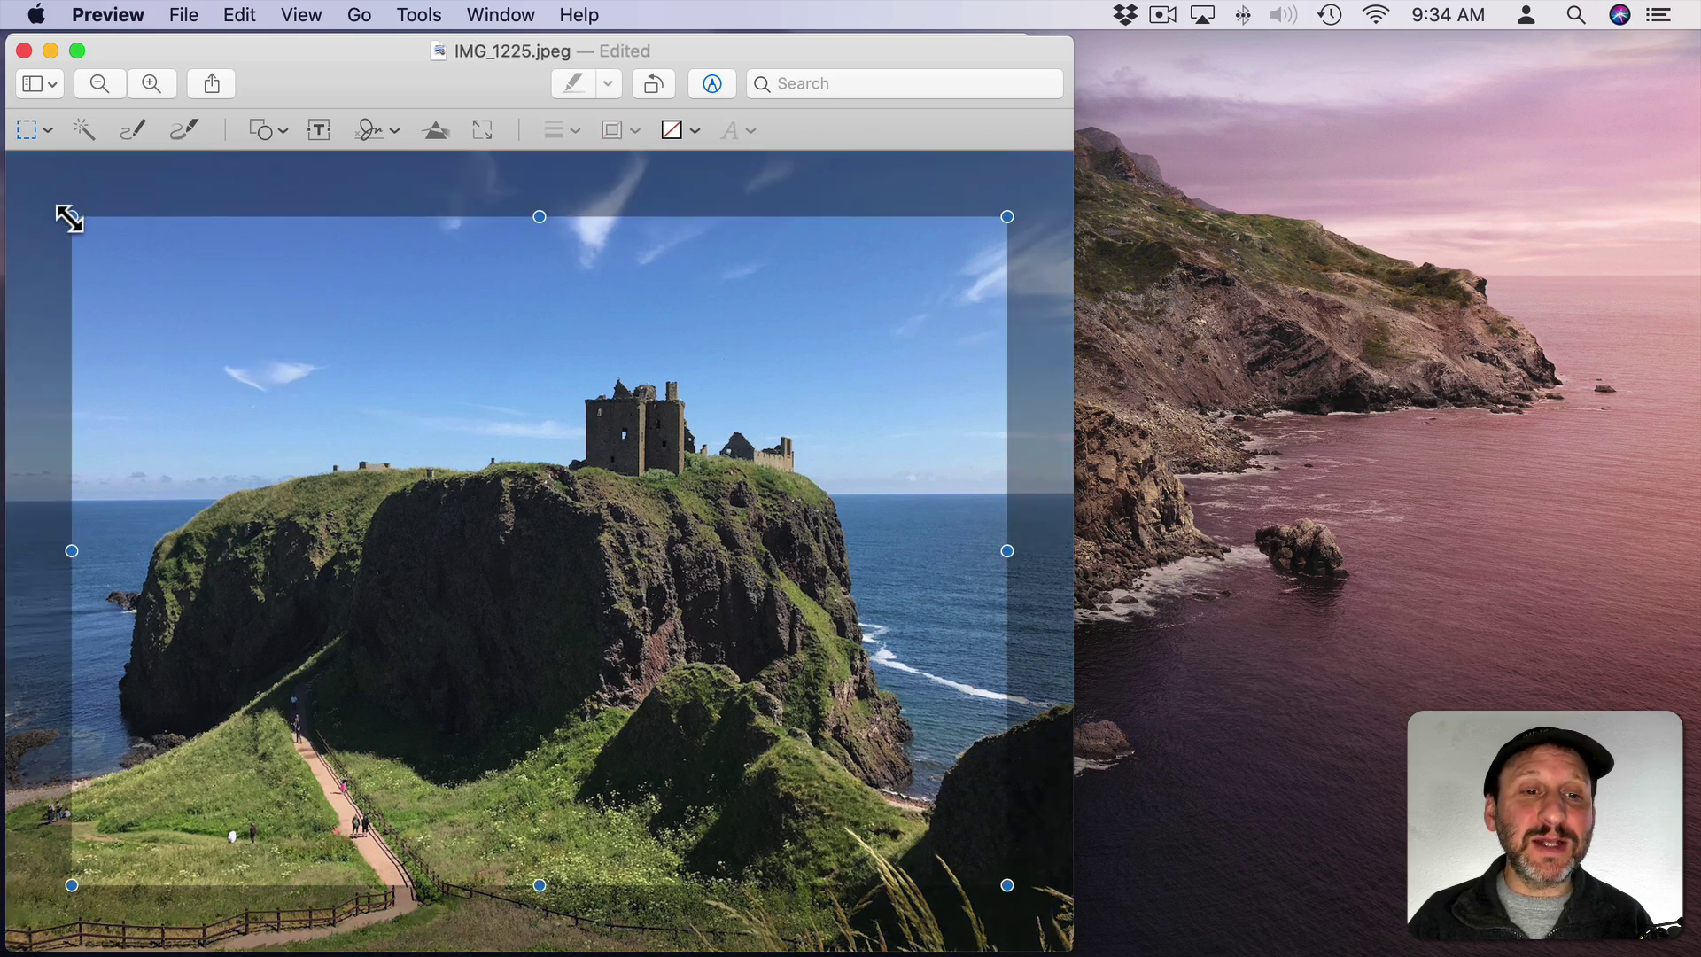
# Step: Resize the mask into a tight box around the castle ruin, then clear it
pyautogui.moveTo(69, 215); pyautogui.dragTo(510, 584)
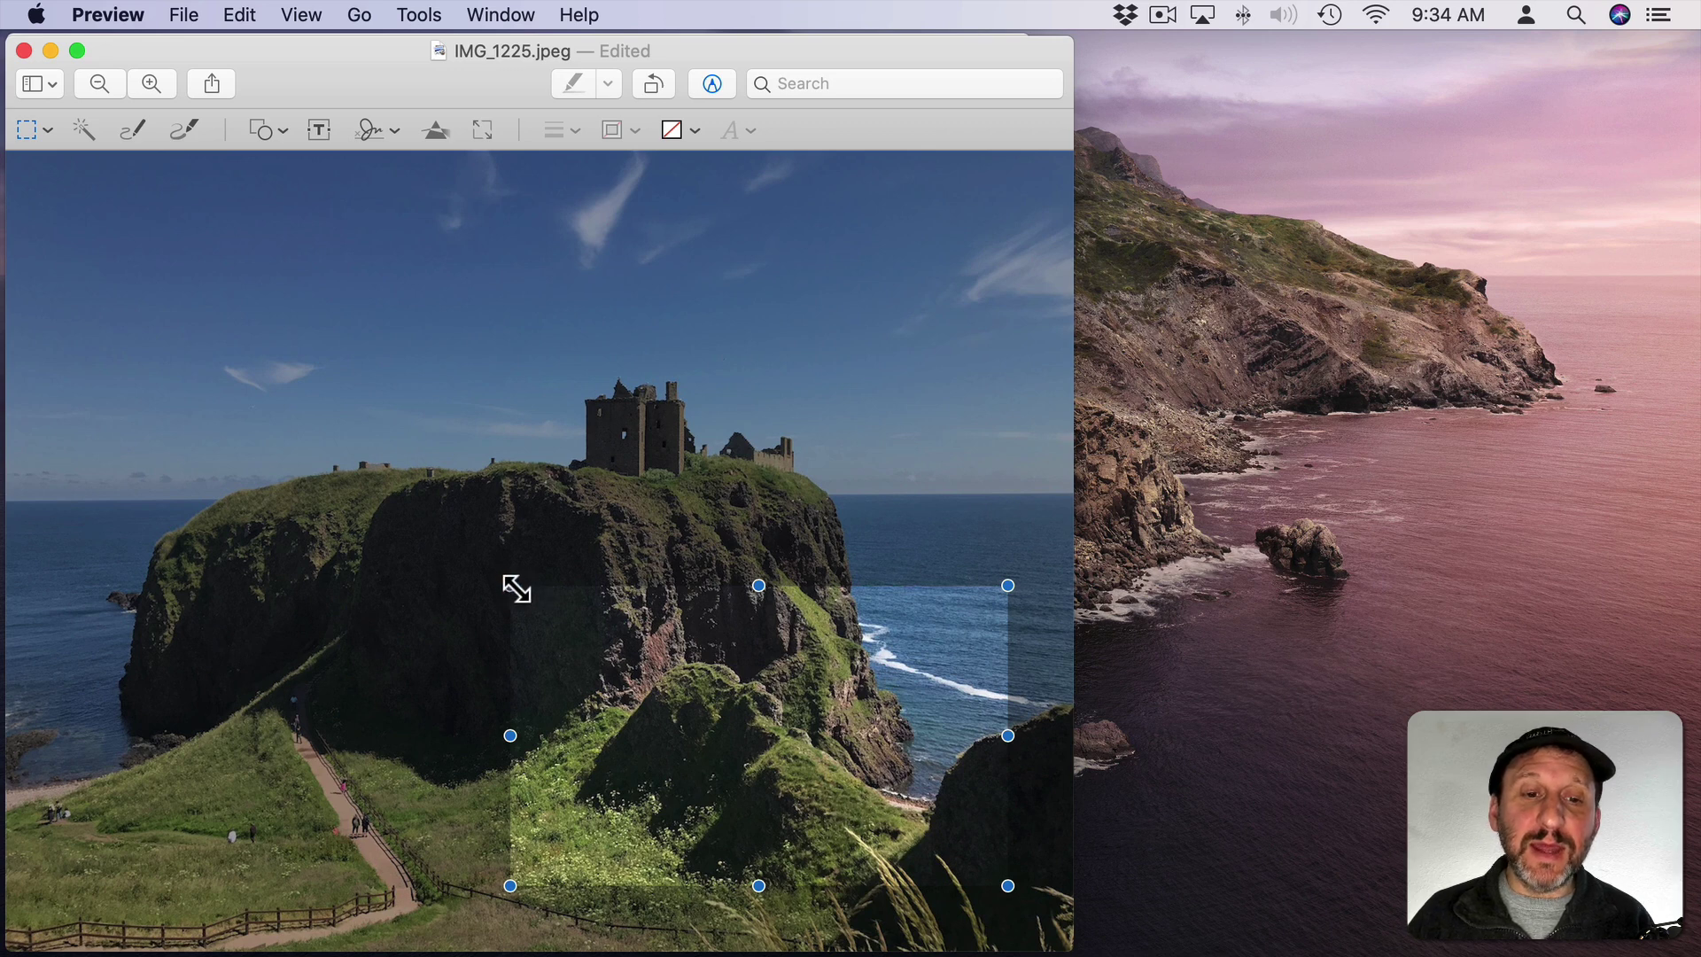
pyautogui.moveTo(510, 587); pyautogui.dragTo(519, 356)
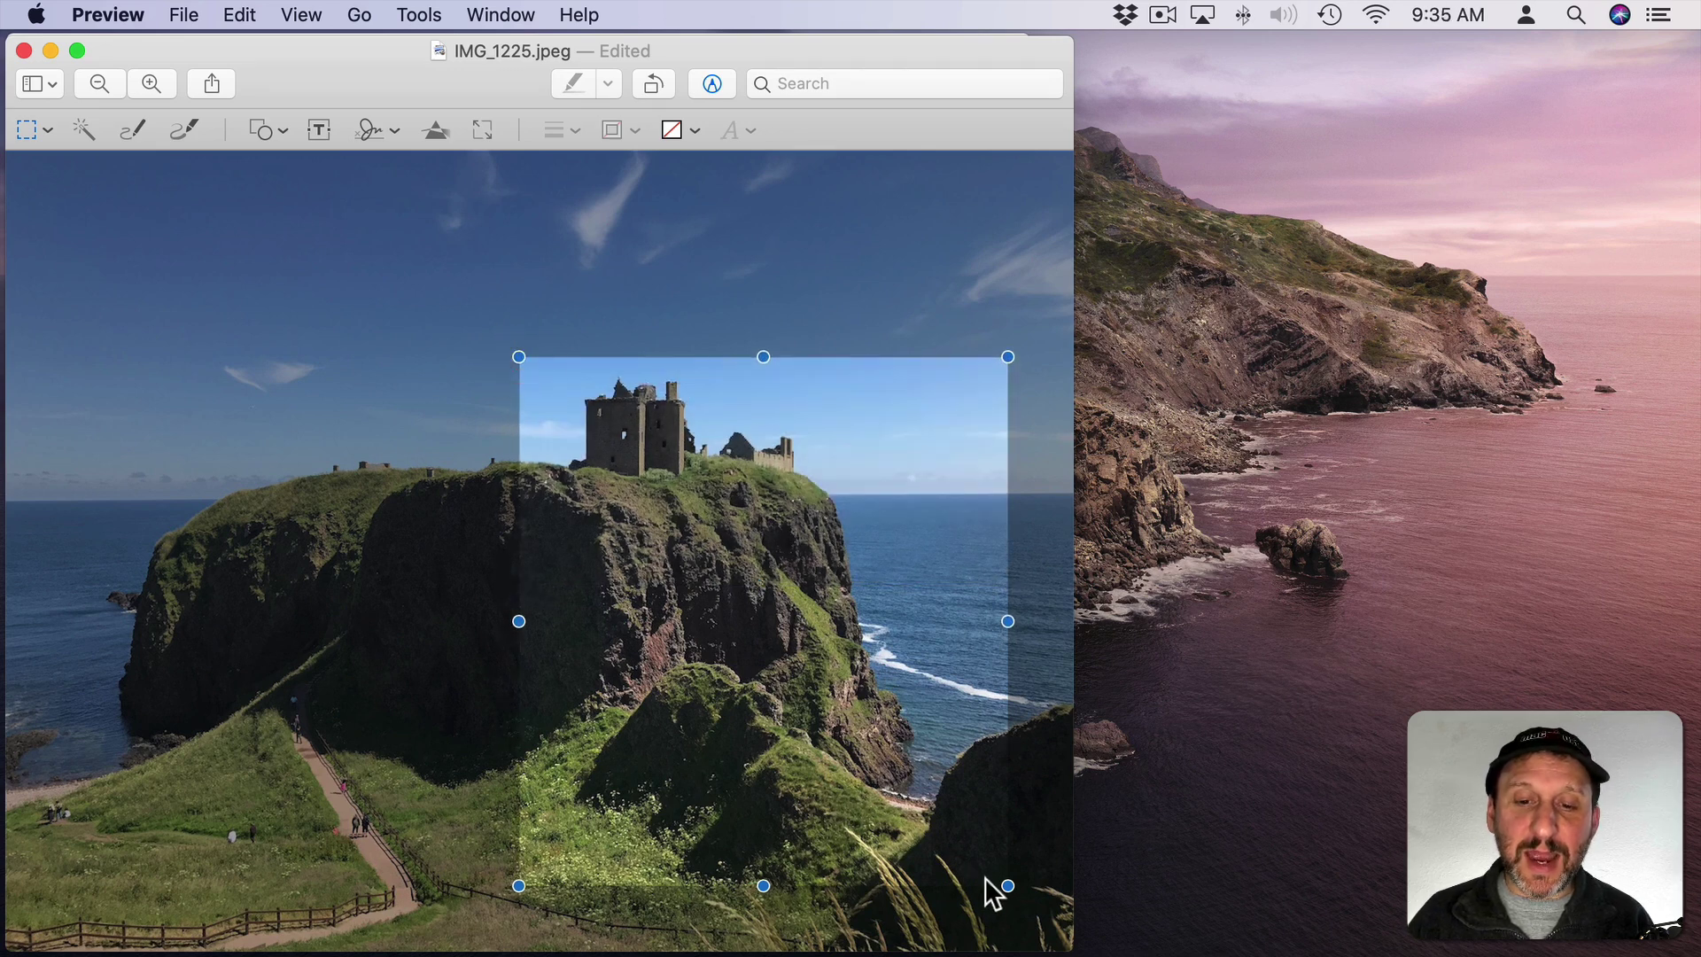
pyautogui.moveTo(1008, 884); pyautogui.dragTo(825, 531)
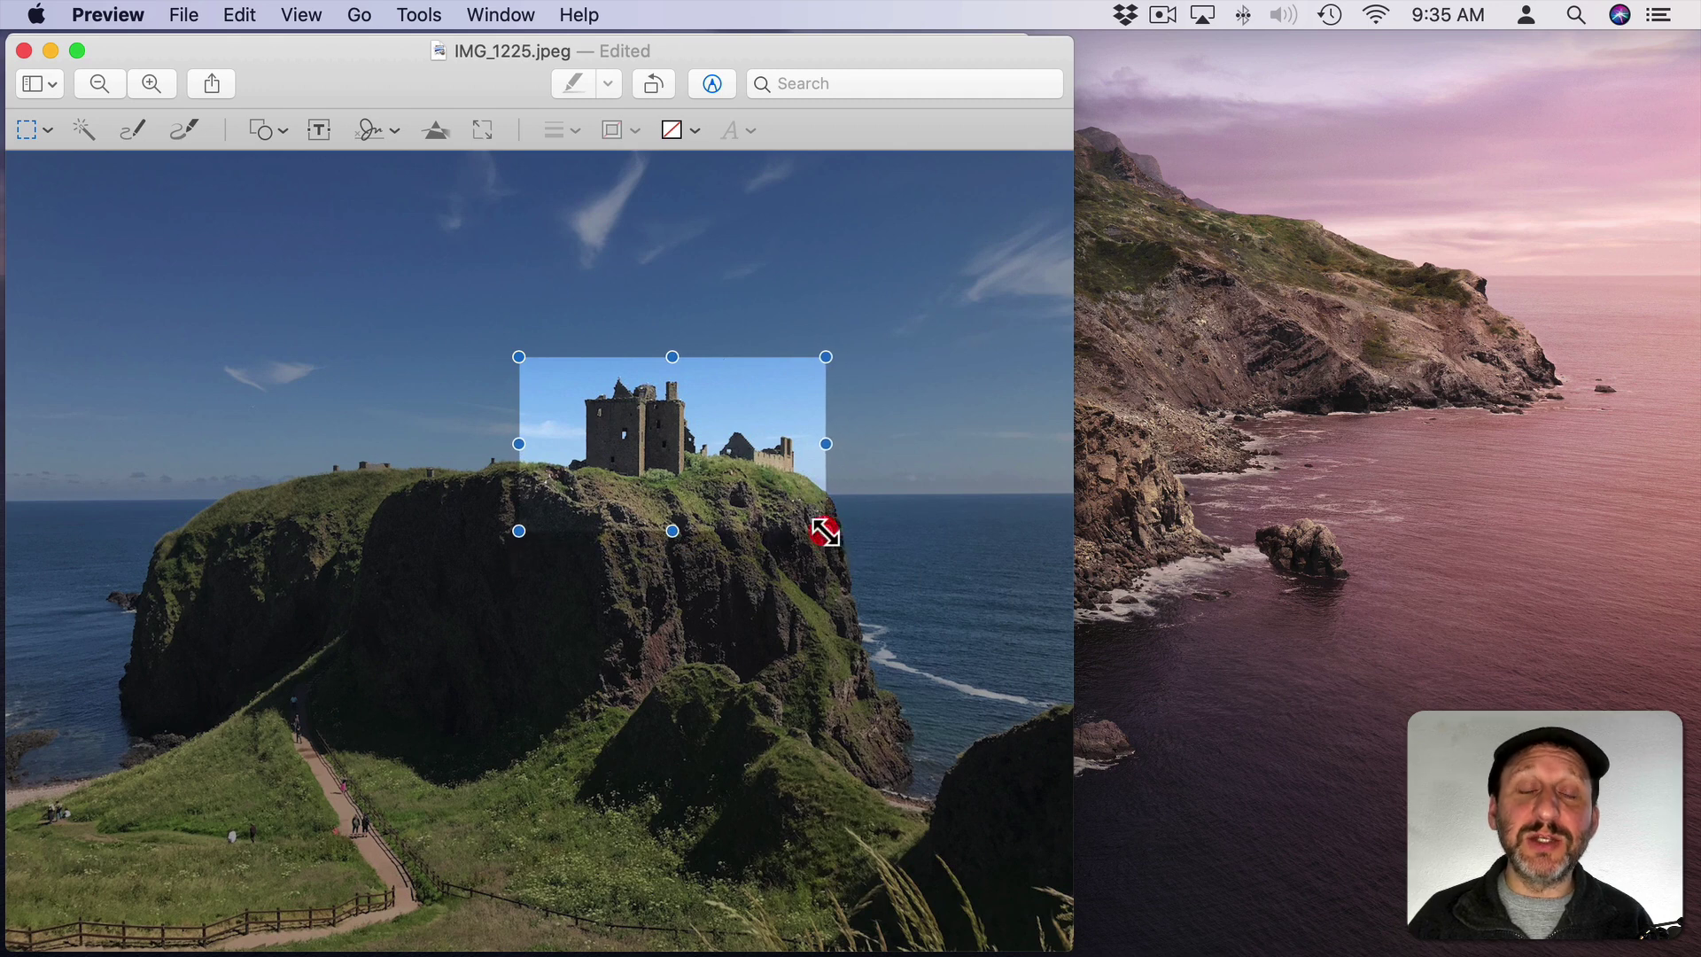
pyautogui.click(285, 158)
# Step: Place an enlarged, higher-magnification loupe centred on the castle ruin
pyautogui.click(265, 130)
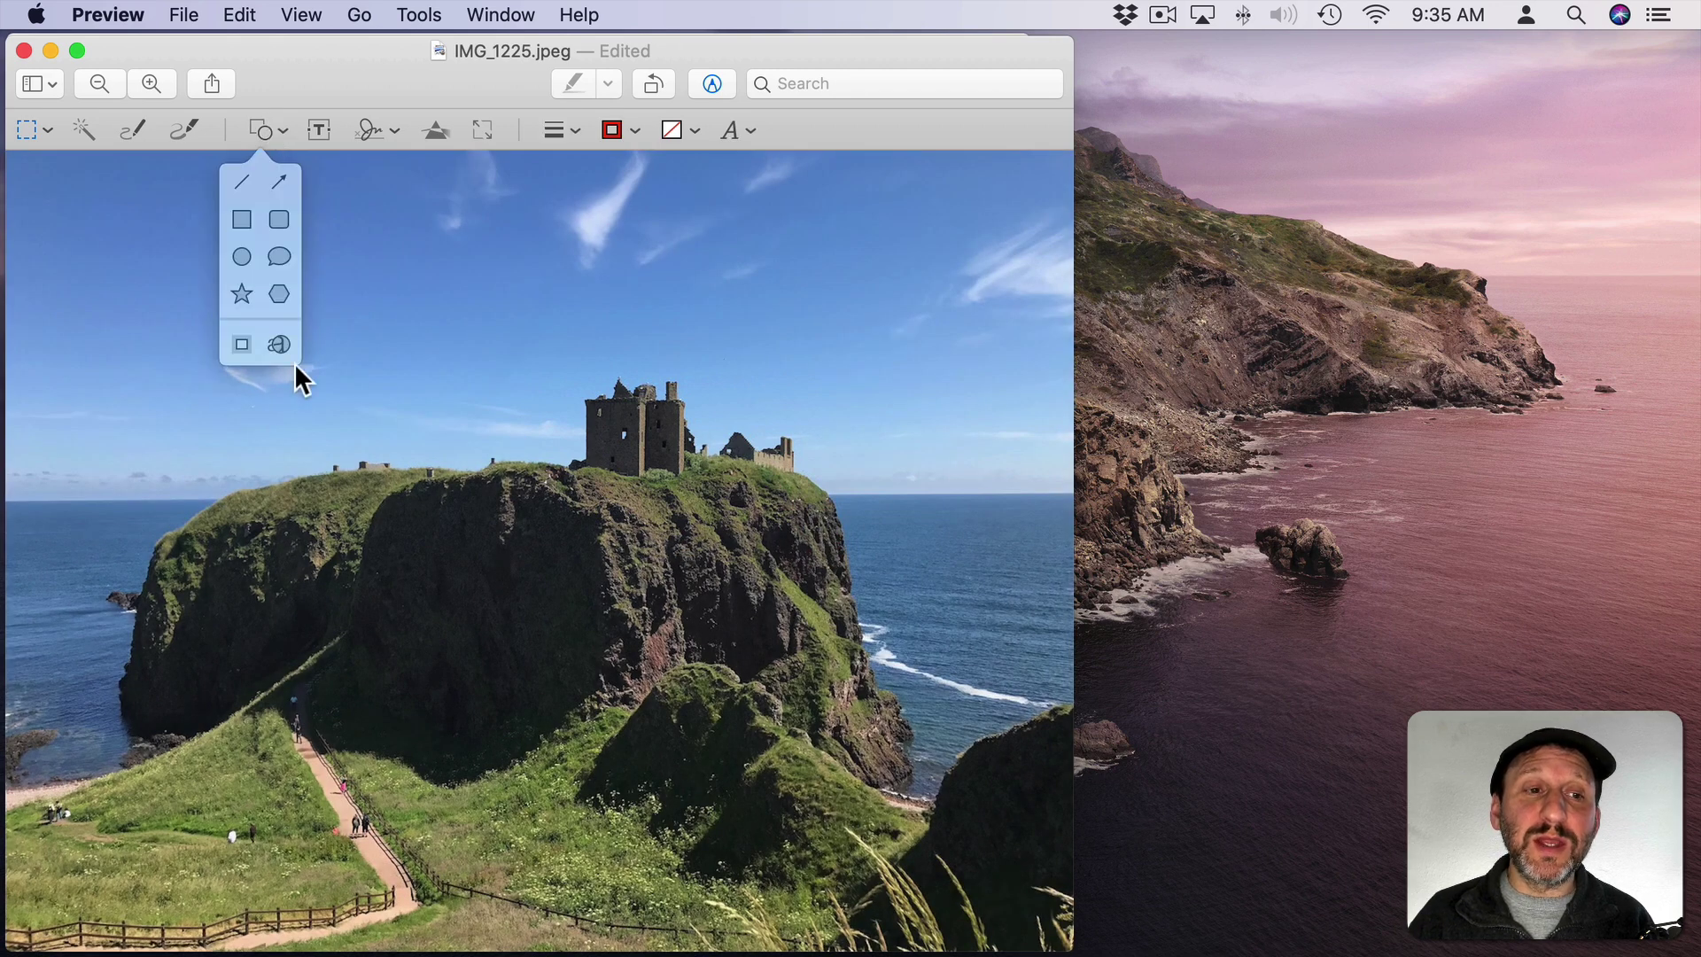
pyautogui.click(278, 342)
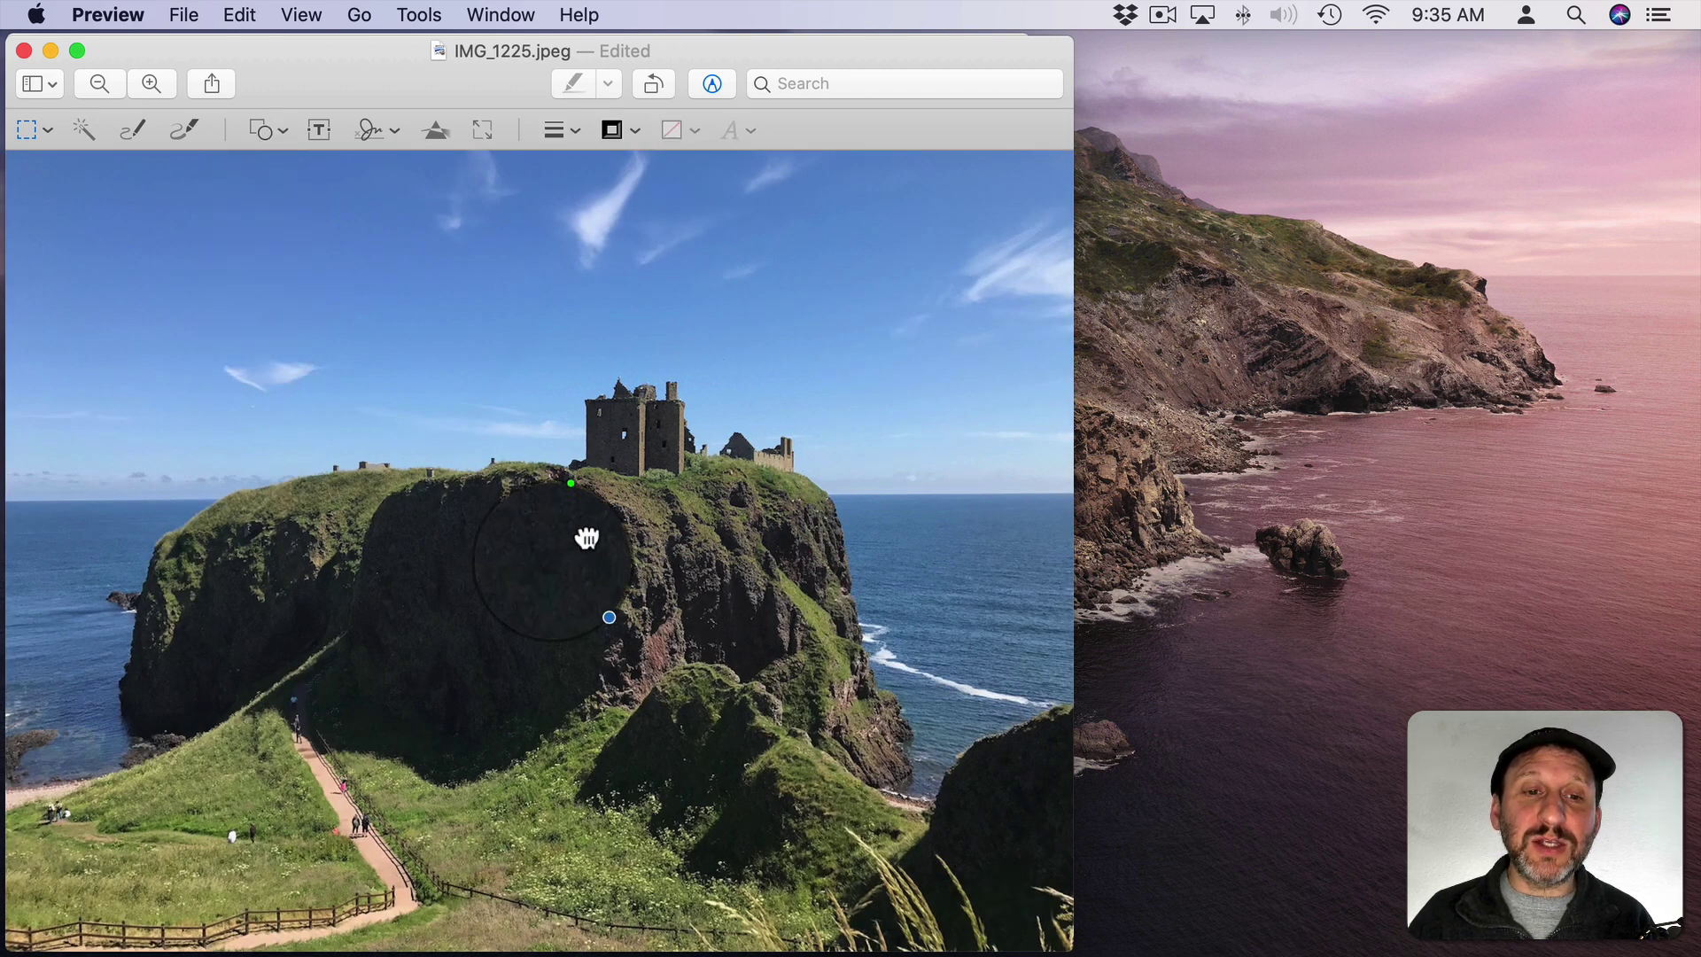
pyautogui.moveTo(586, 538); pyautogui.dragTo(647, 416)
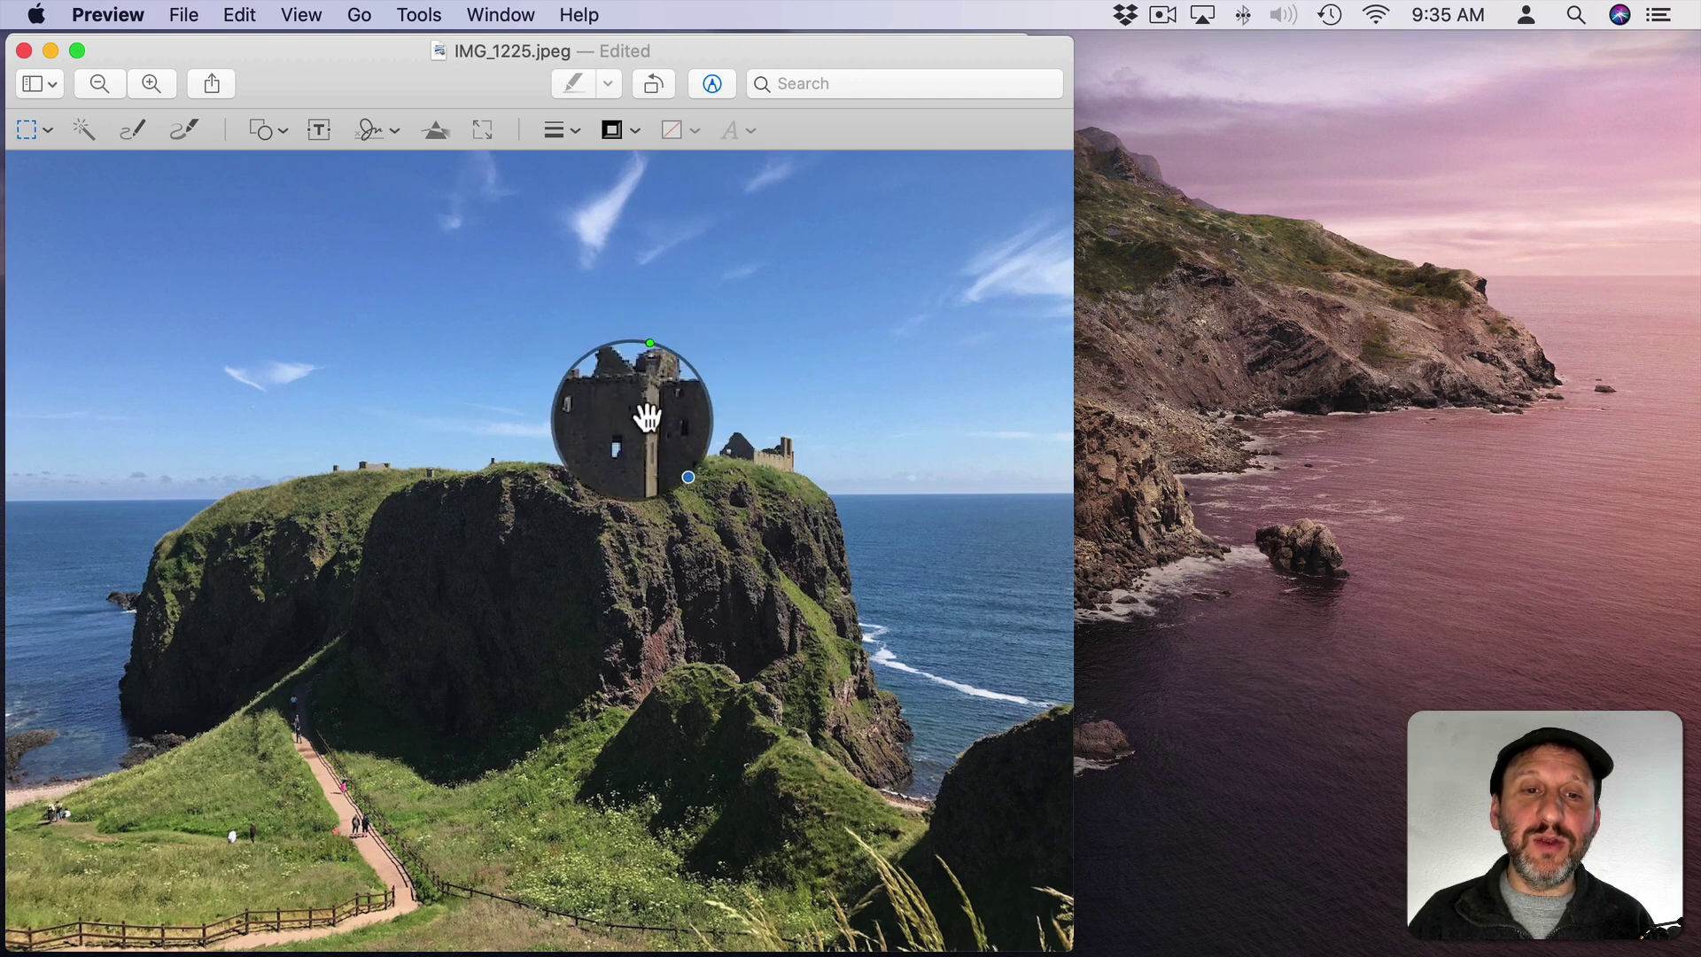
pyautogui.moveTo(688, 477); pyautogui.dragTo(759, 536)
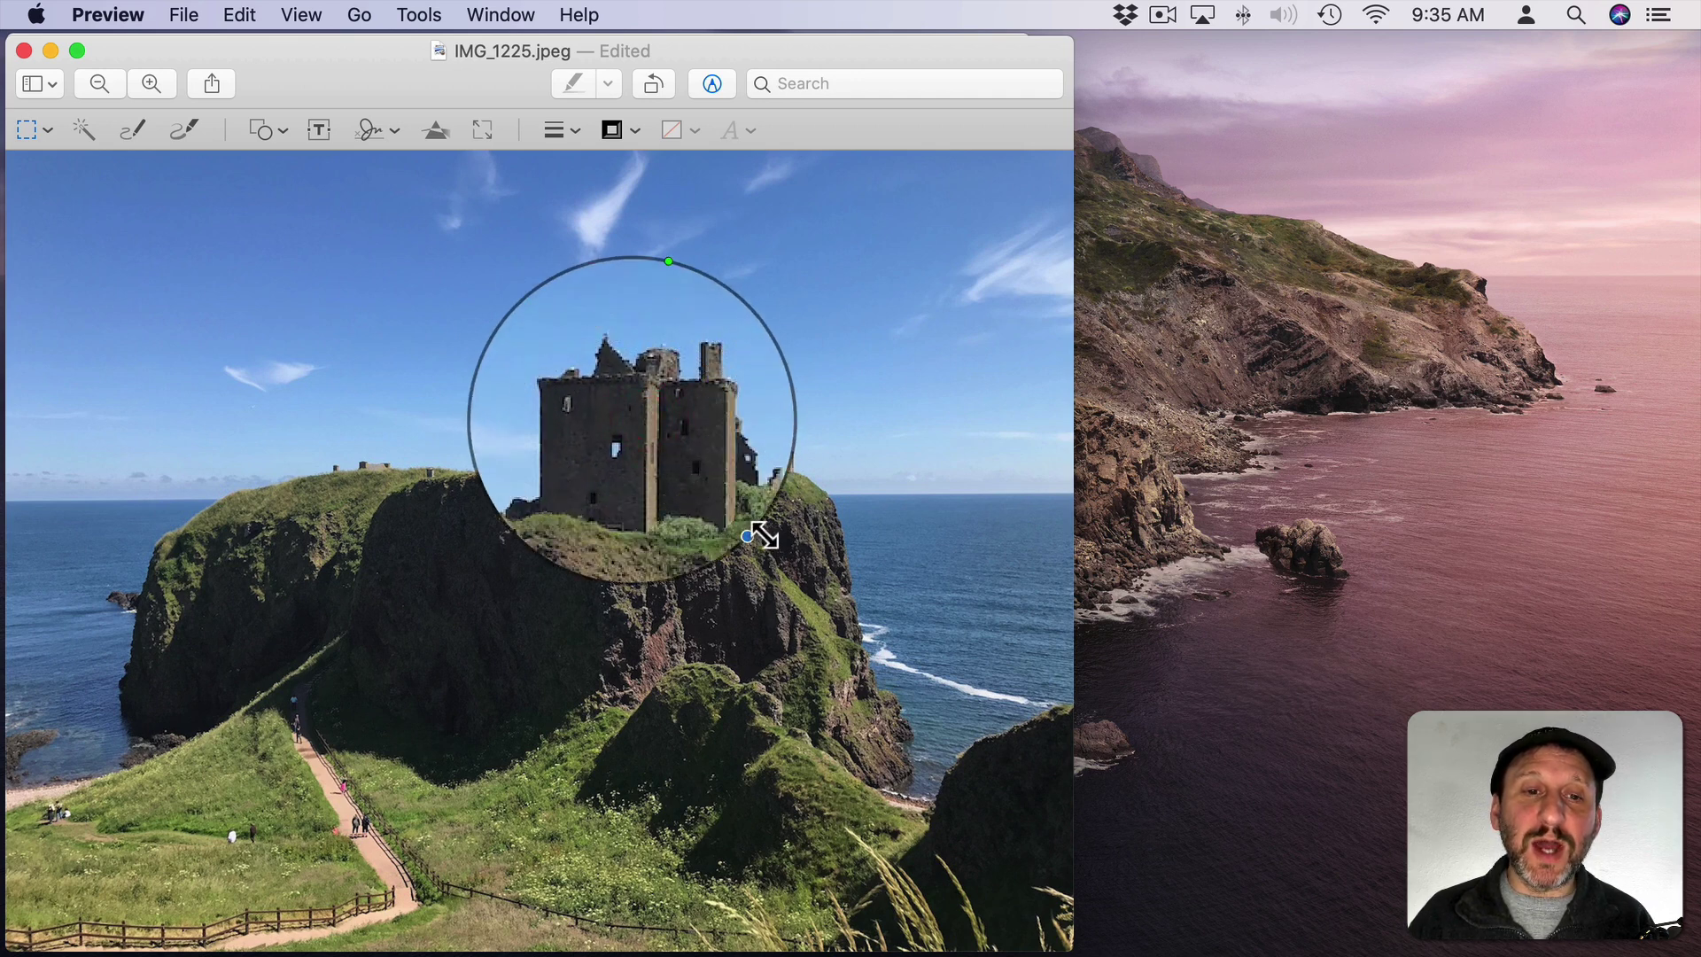
pyautogui.moveTo(662, 293)
pyautogui.mouseDown()
pyautogui.moveTo(731, 343)
pyautogui.moveTo(655, 293)
pyautogui.mouseUp()
pyautogui.moveTo(648, 429); pyautogui.dragTo(658, 441)
# Step: Add a second loupe over the cliff top
pyautogui.click(274, 130)
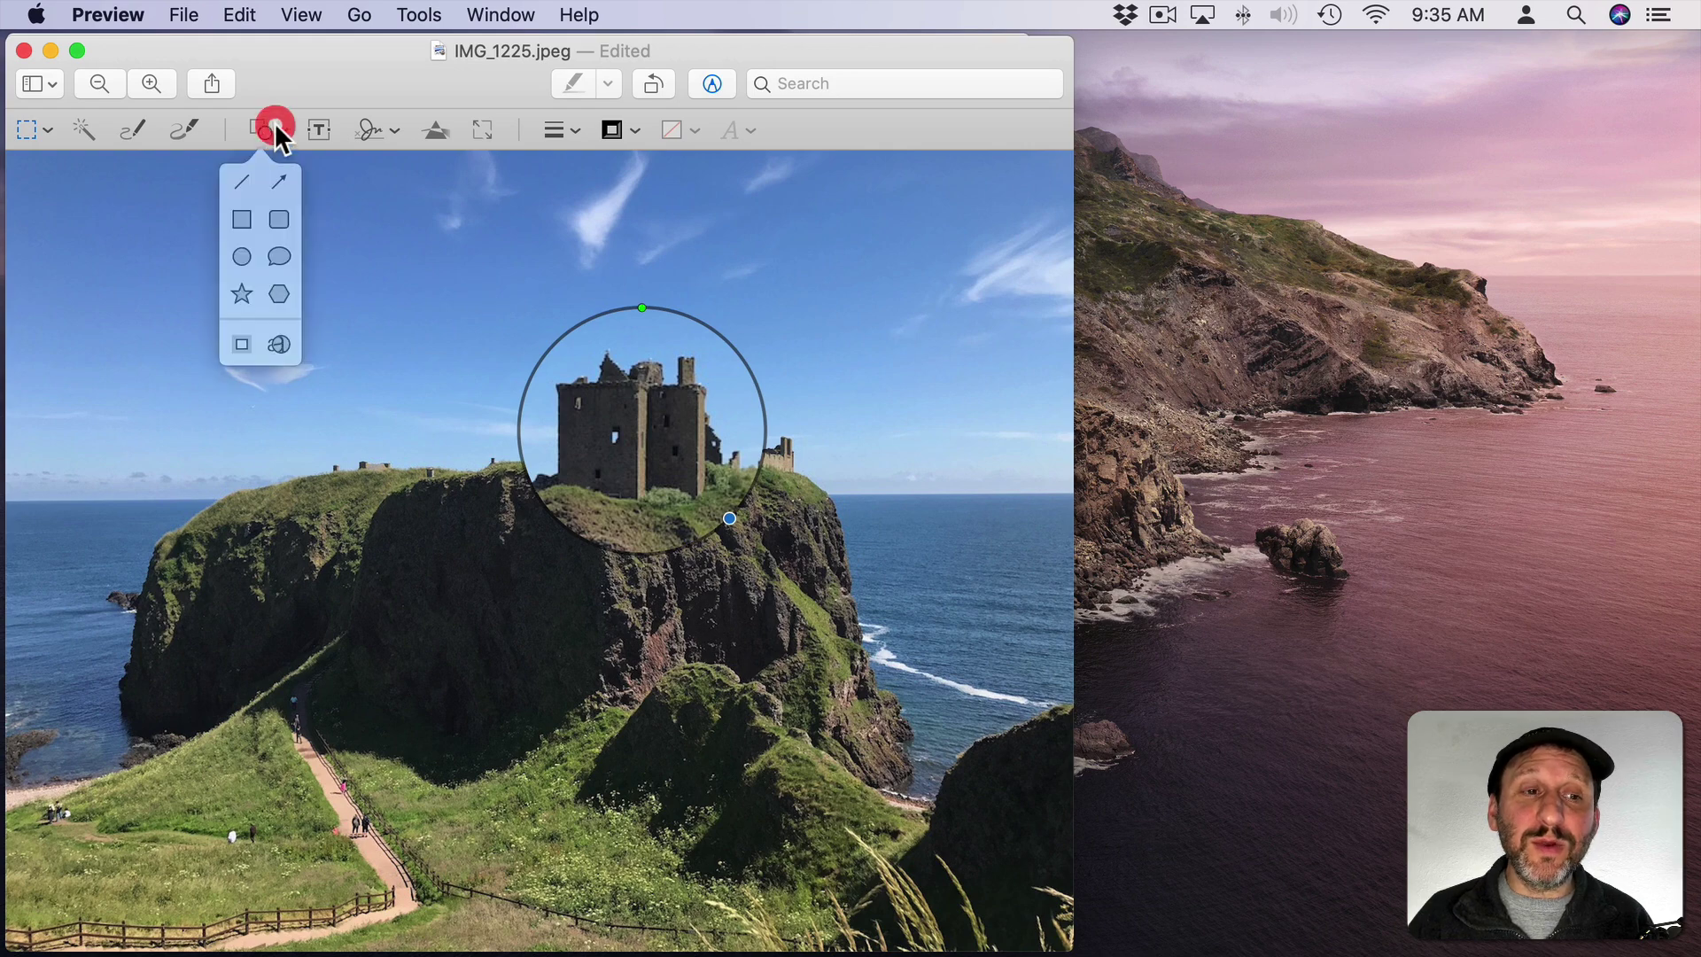
pyautogui.click(288, 341)
pyautogui.moveTo(554, 567); pyautogui.dragTo(303, 478)
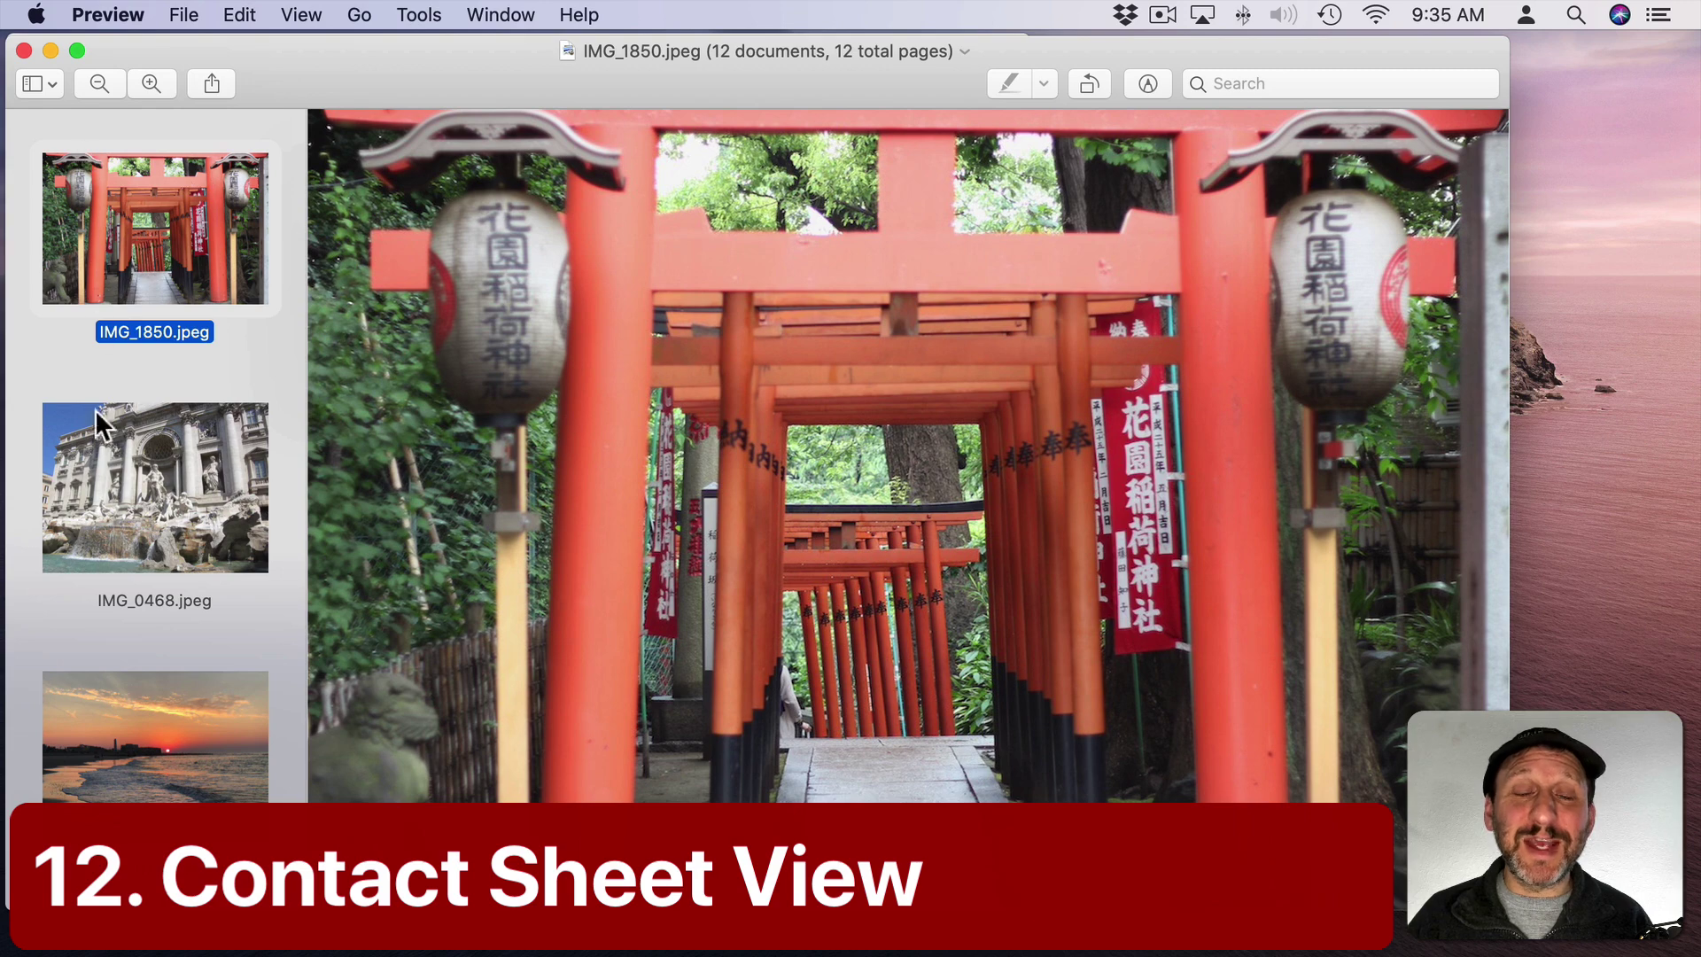
# Step: Switch the sidebar to Contact Sheet, open IMG_0949 large, then return to the grid
pyautogui.click(54, 85)
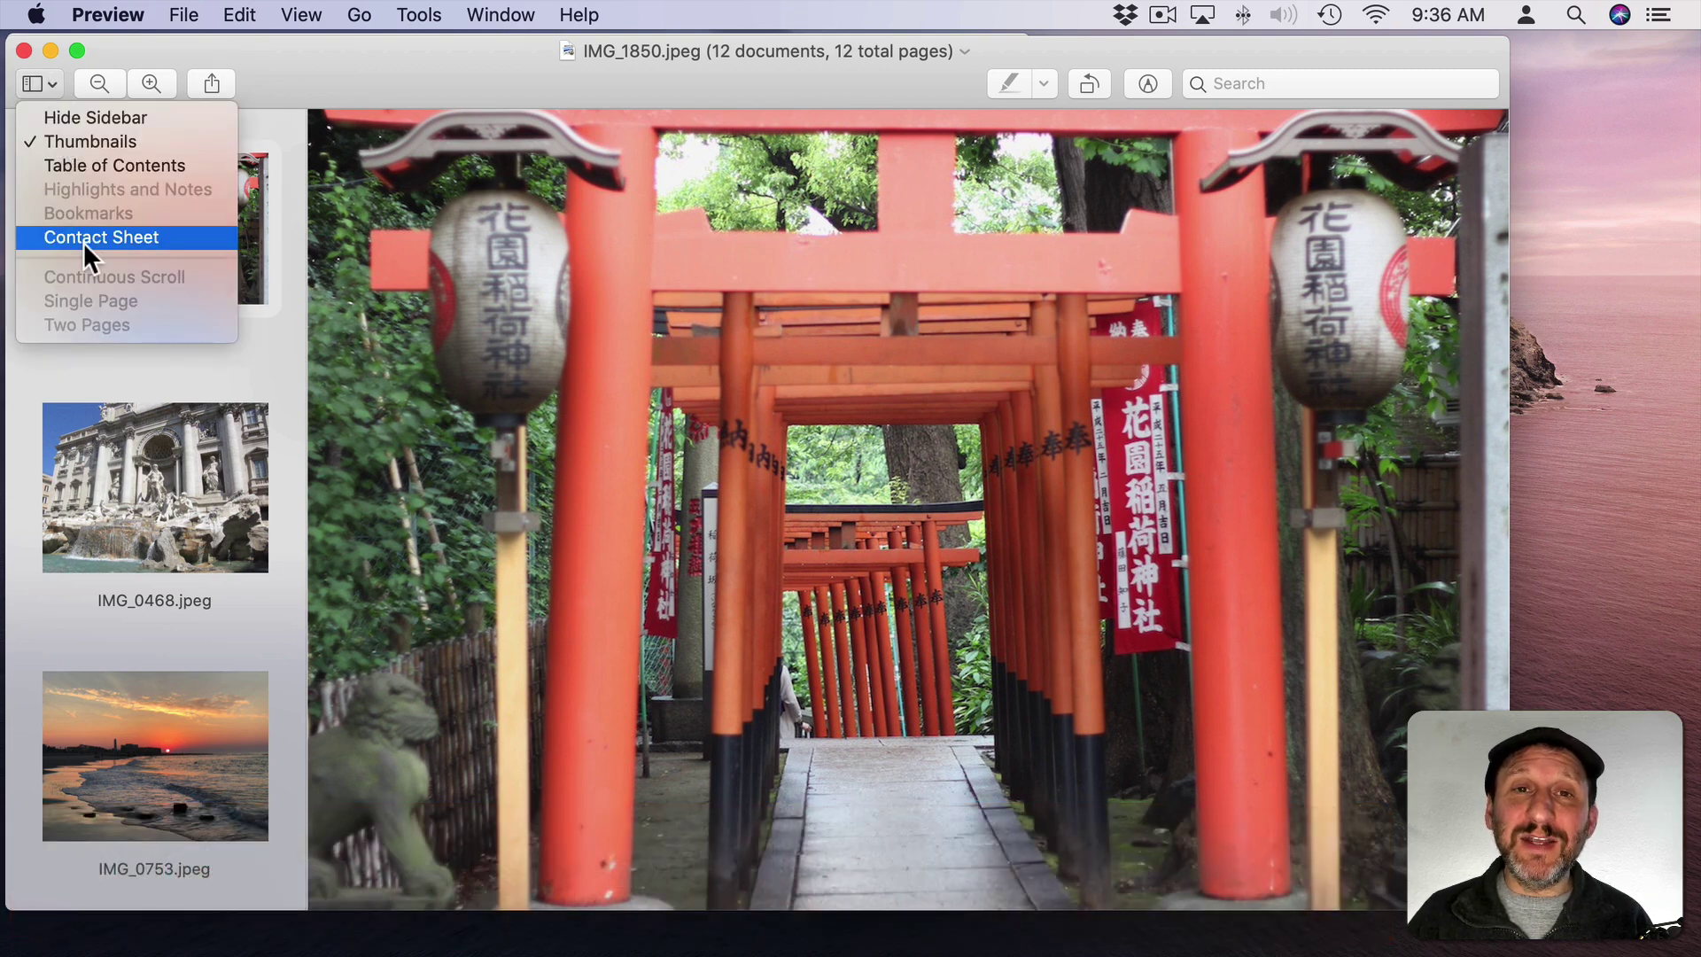
pyautogui.click(83, 241)
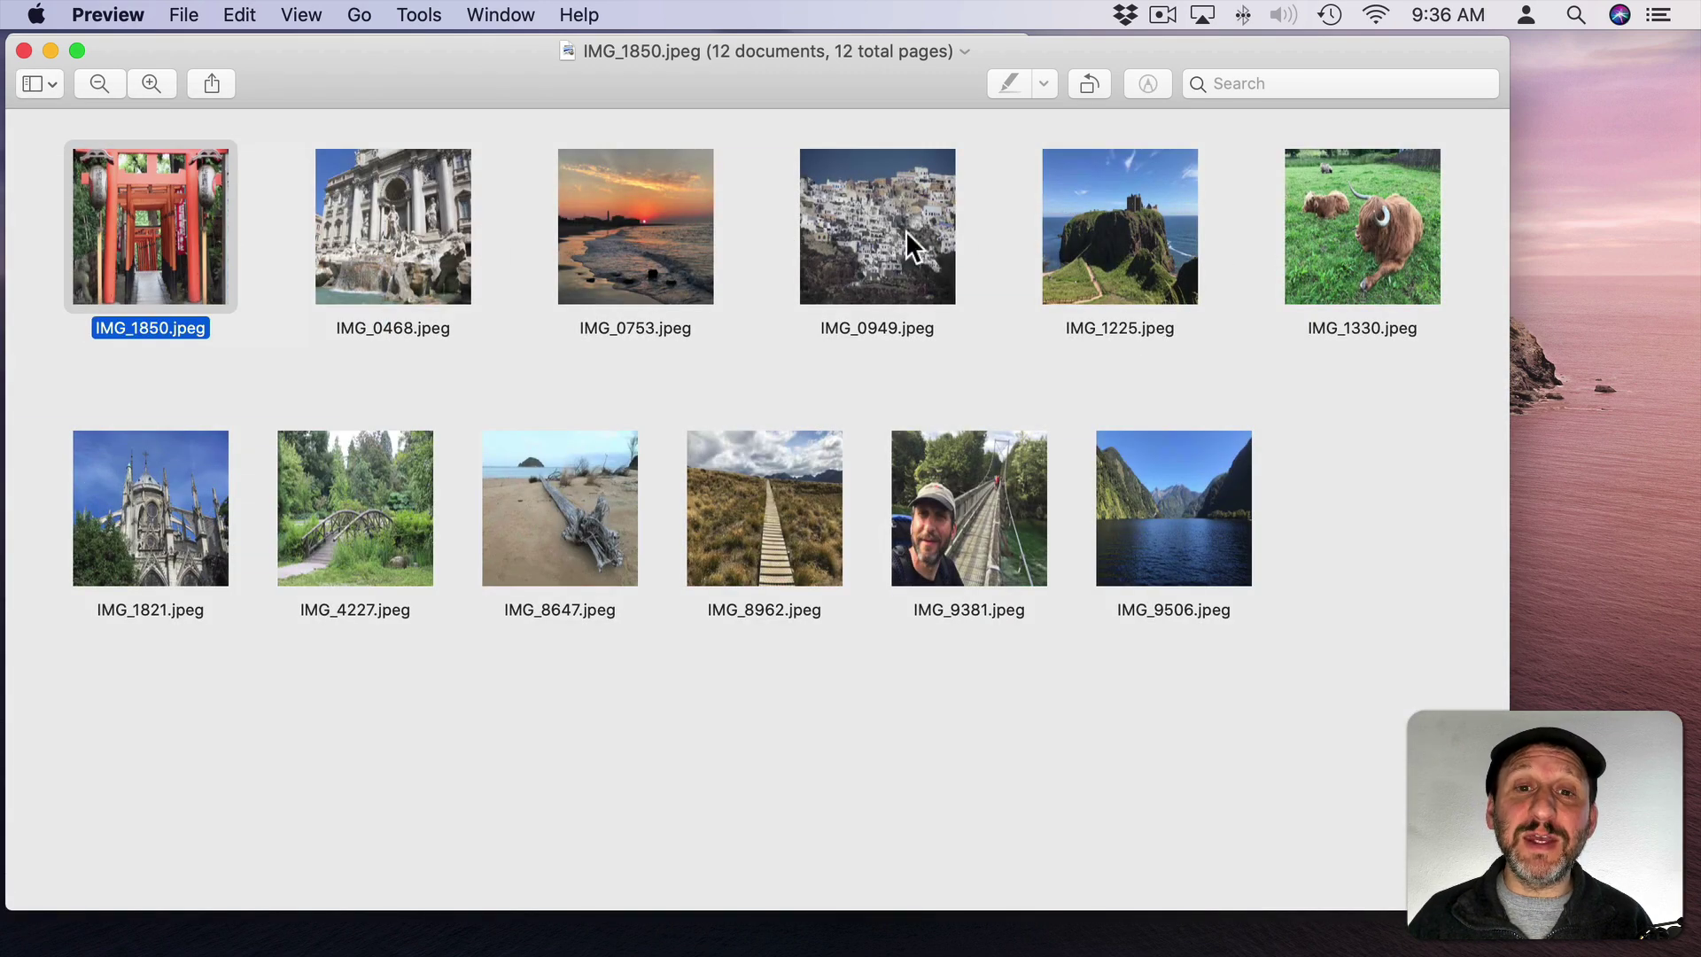
pyautogui.doubleClick(873, 202)
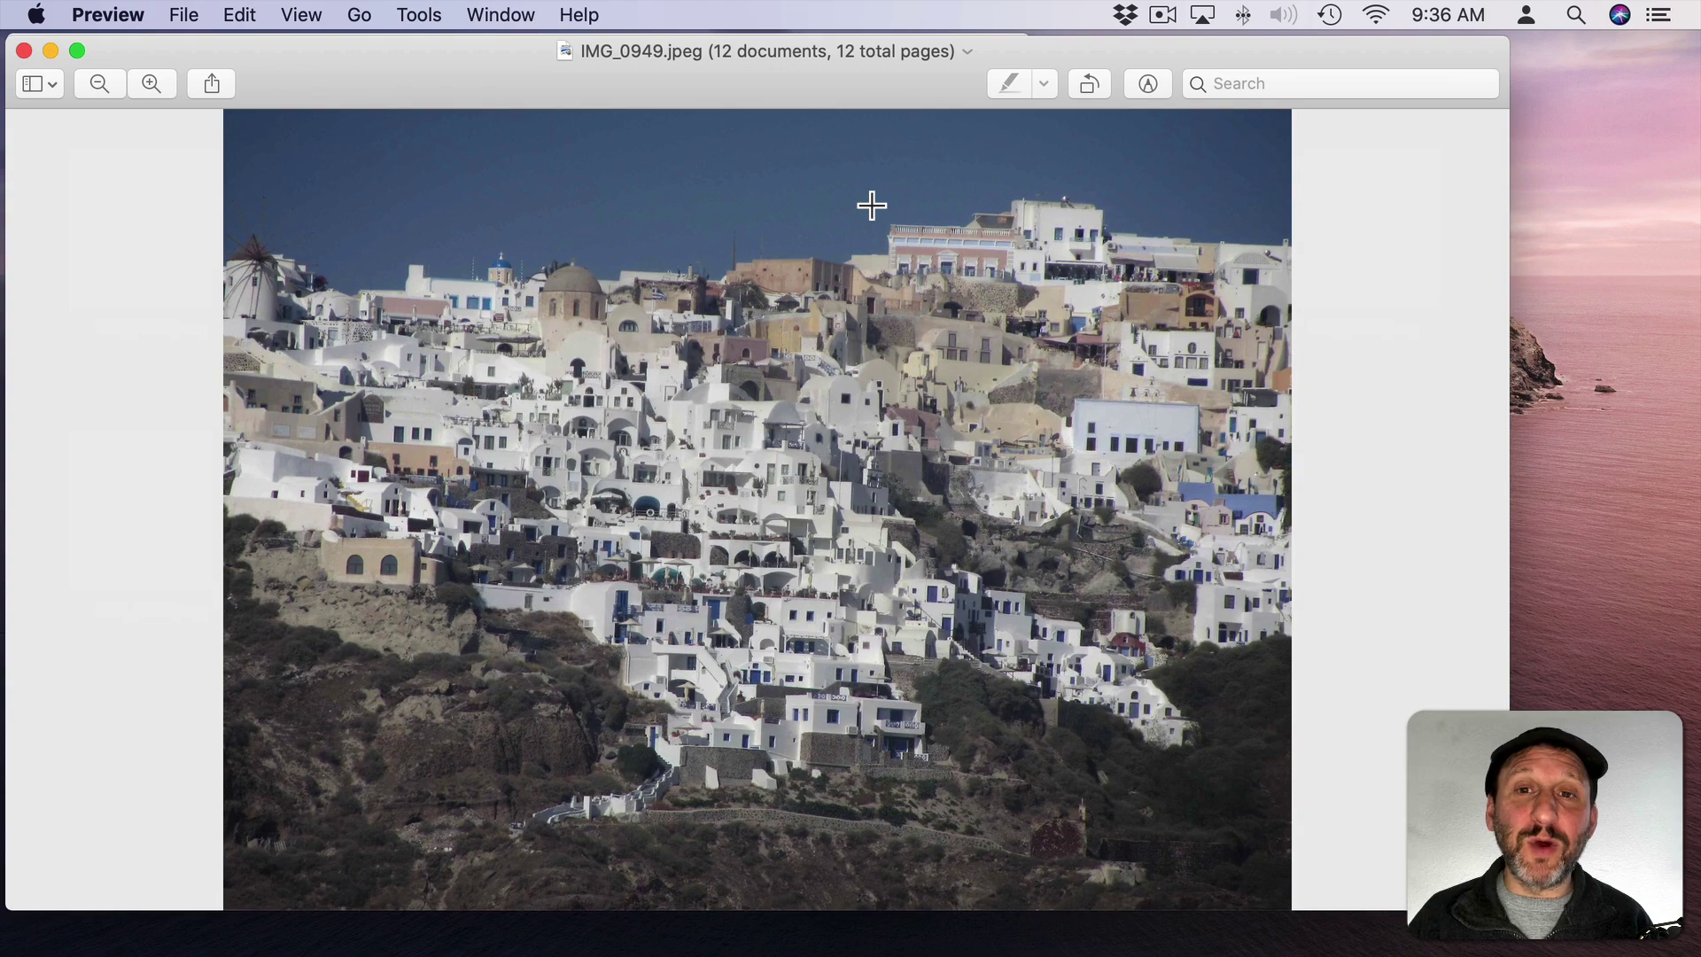
pyautogui.click(45, 79)
pyautogui.click(83, 232)
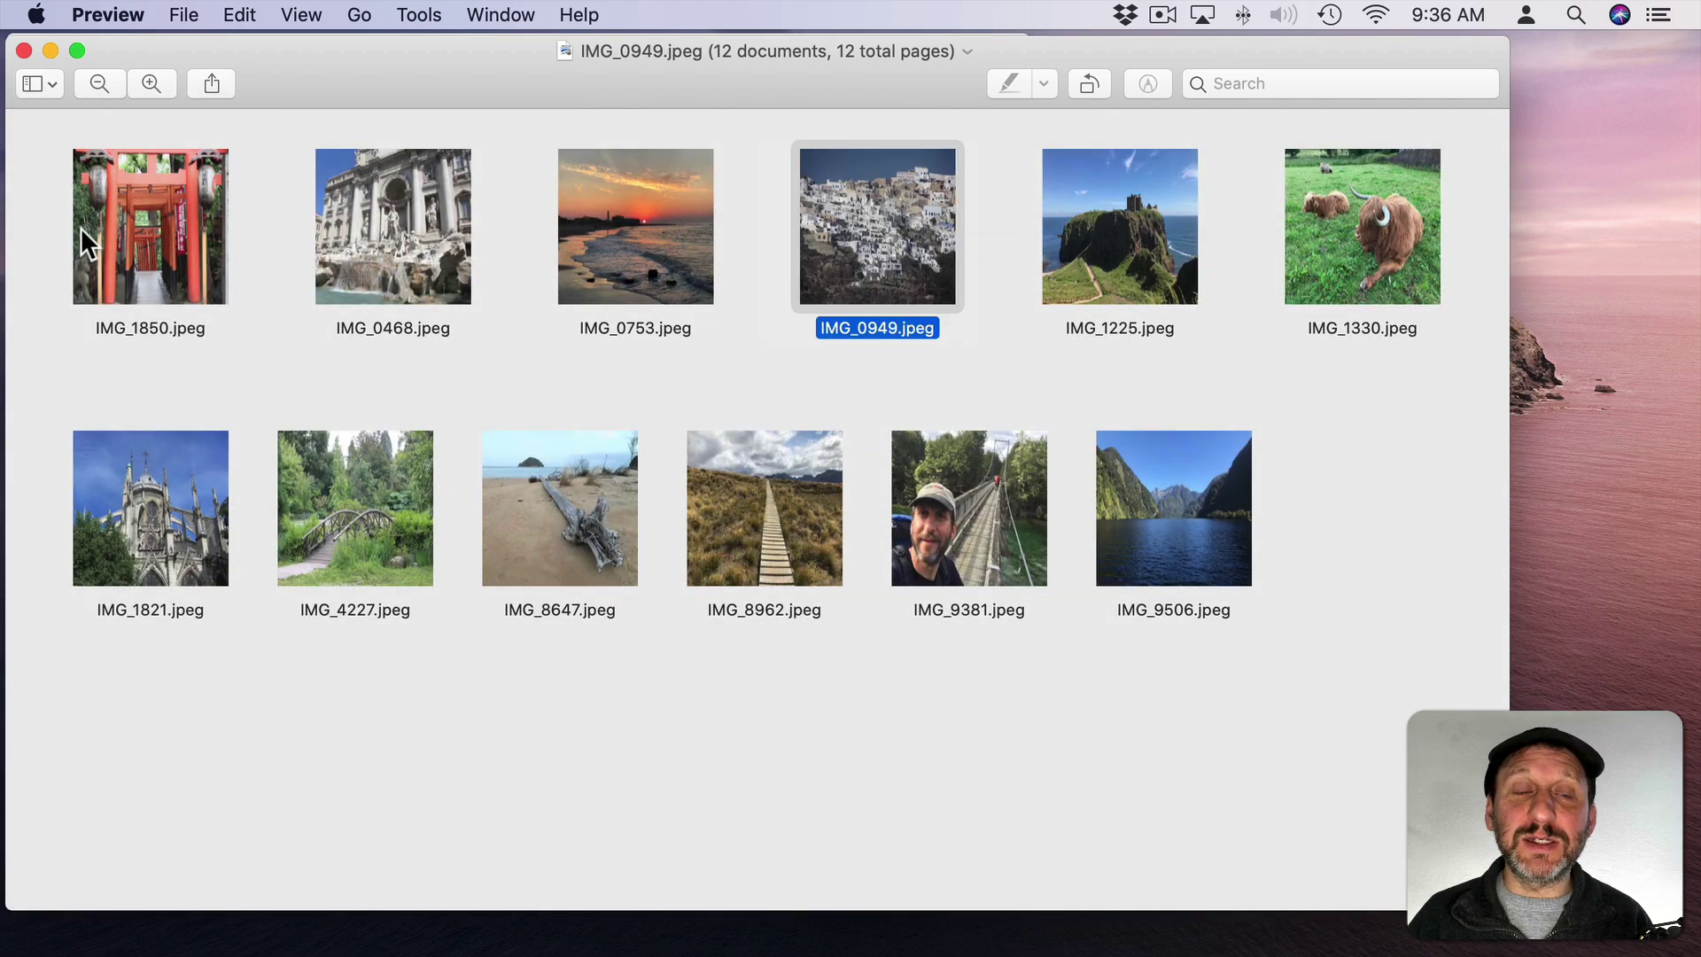
# Step: Keep the contact sheet layout, preview IMG_0753, return to the grid, and select IMG_8962
pyautogui.click(301, 15)
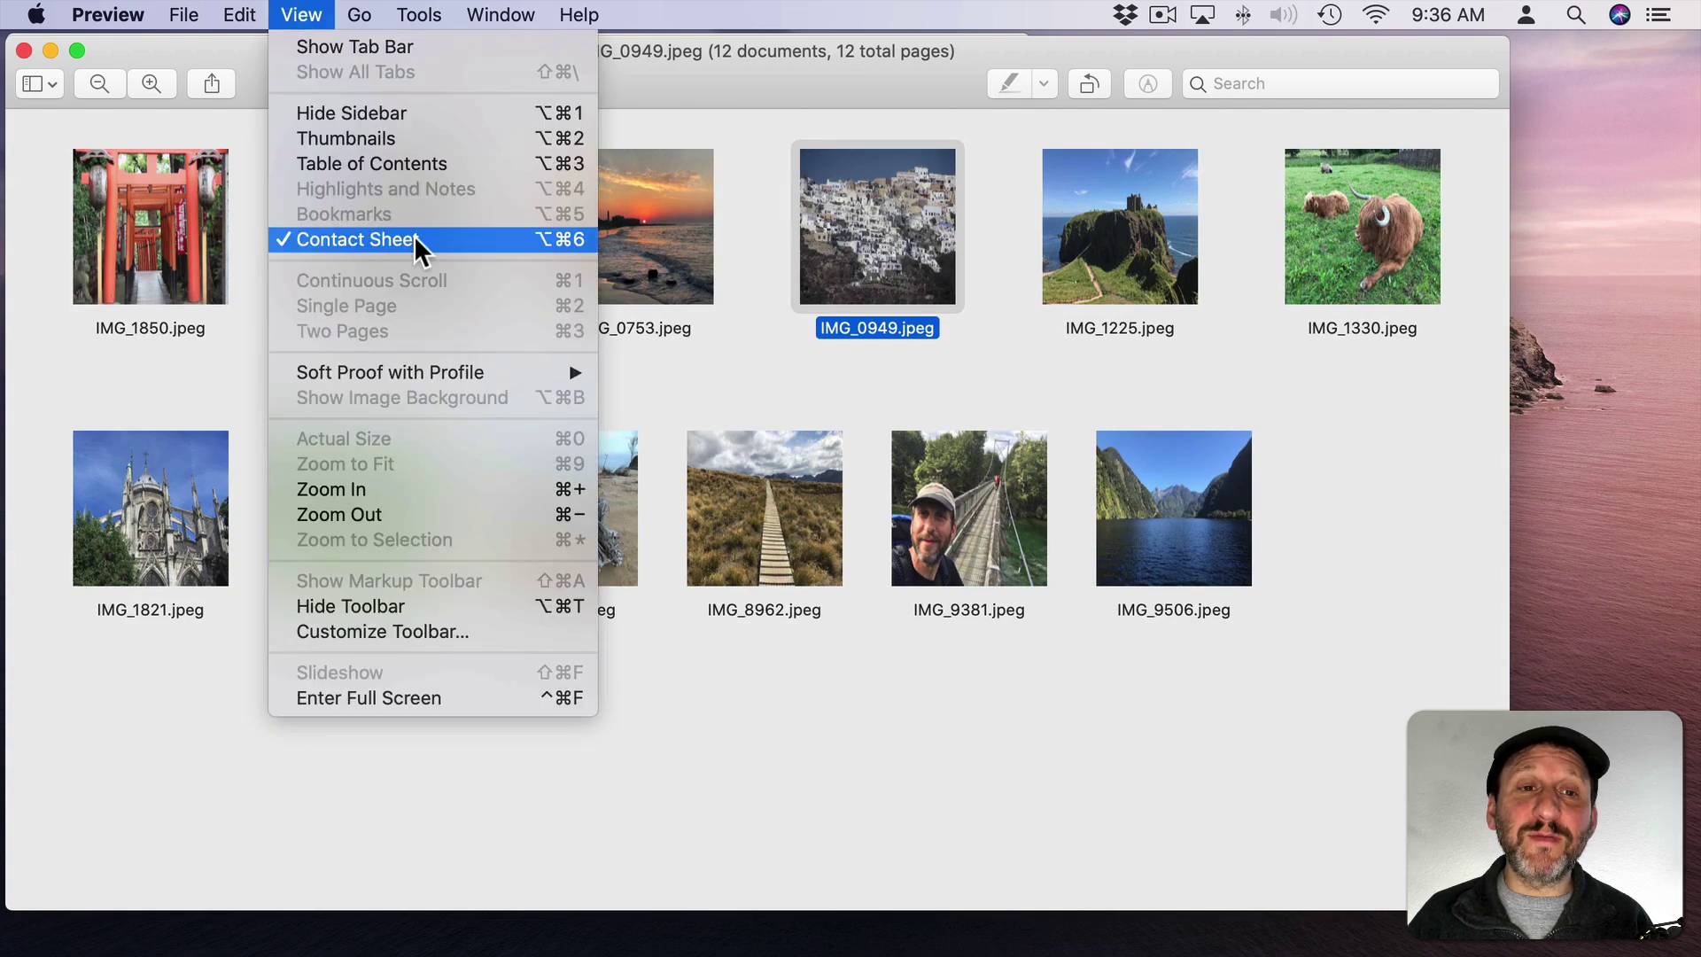
pyautogui.click(508, 246)
pyautogui.doubleClick(610, 234)
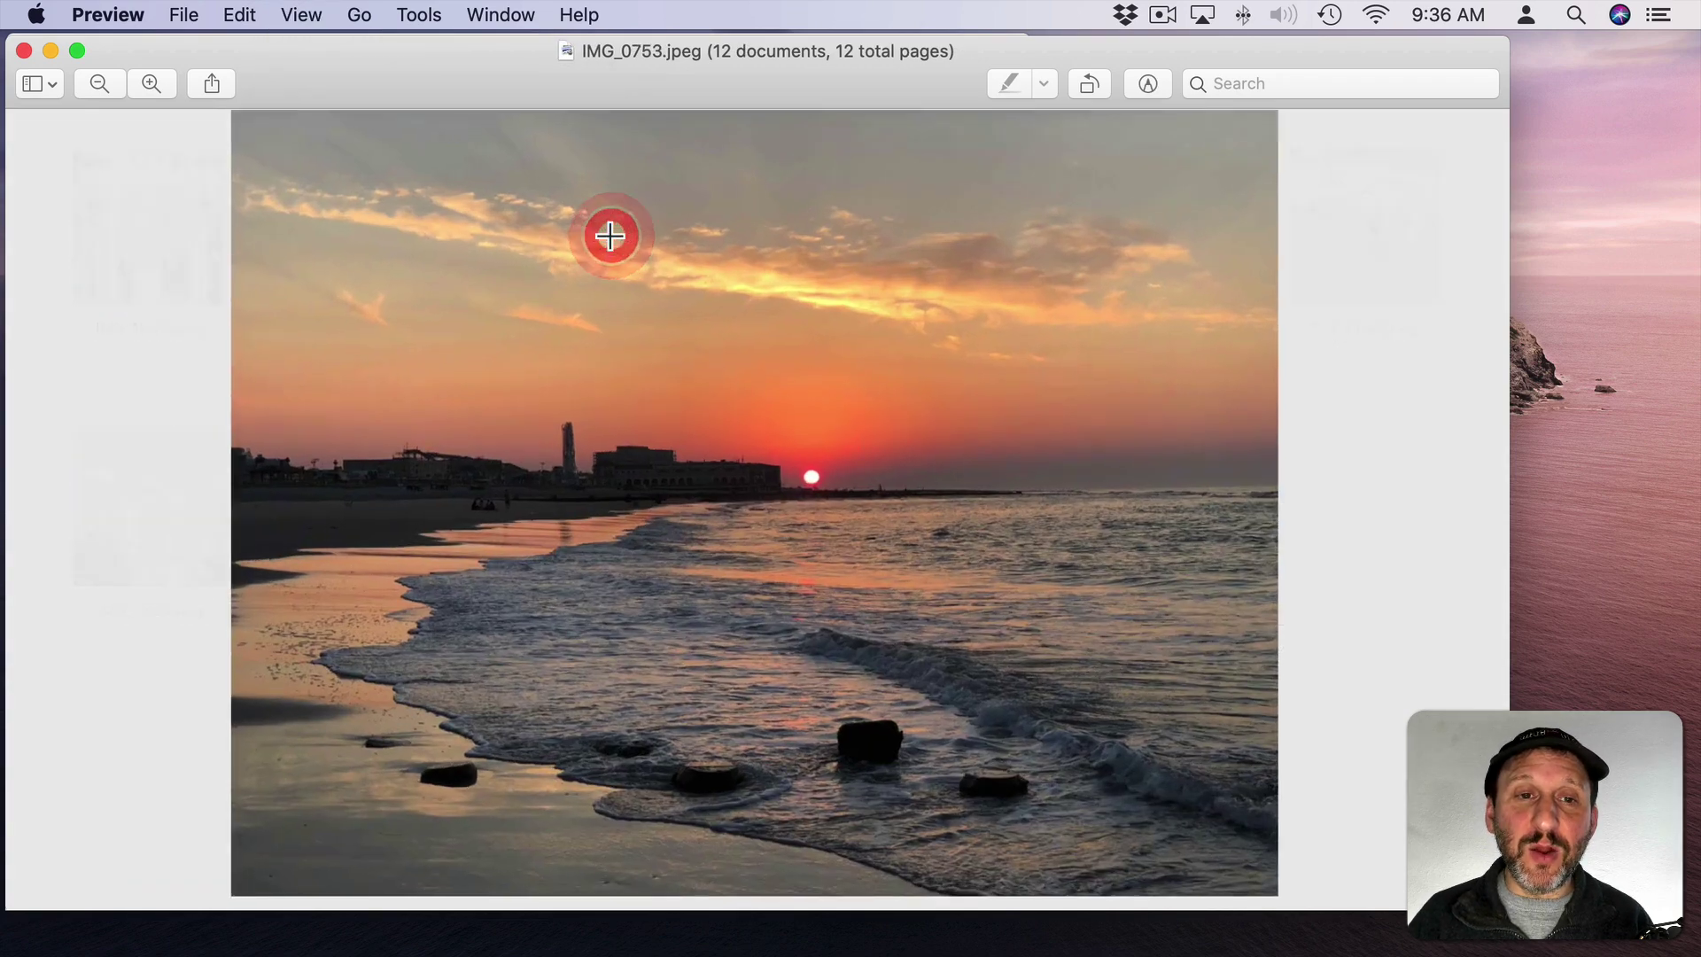
pyautogui.press('alt+super+6')
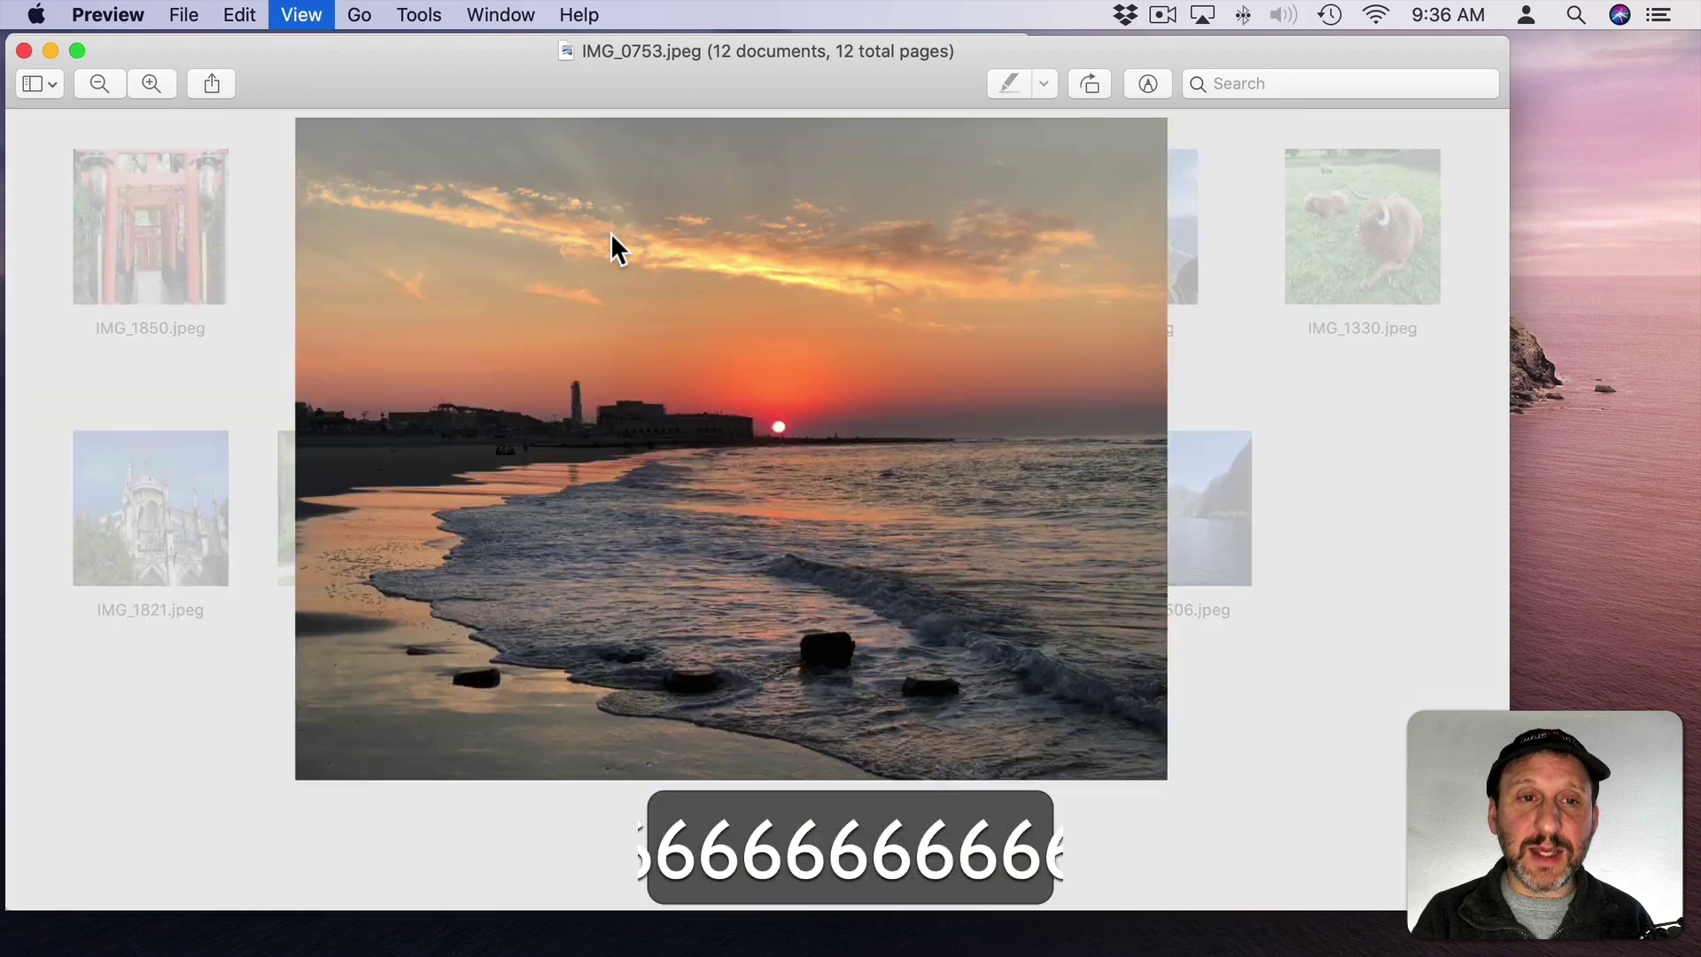
pyautogui.click(794, 491)
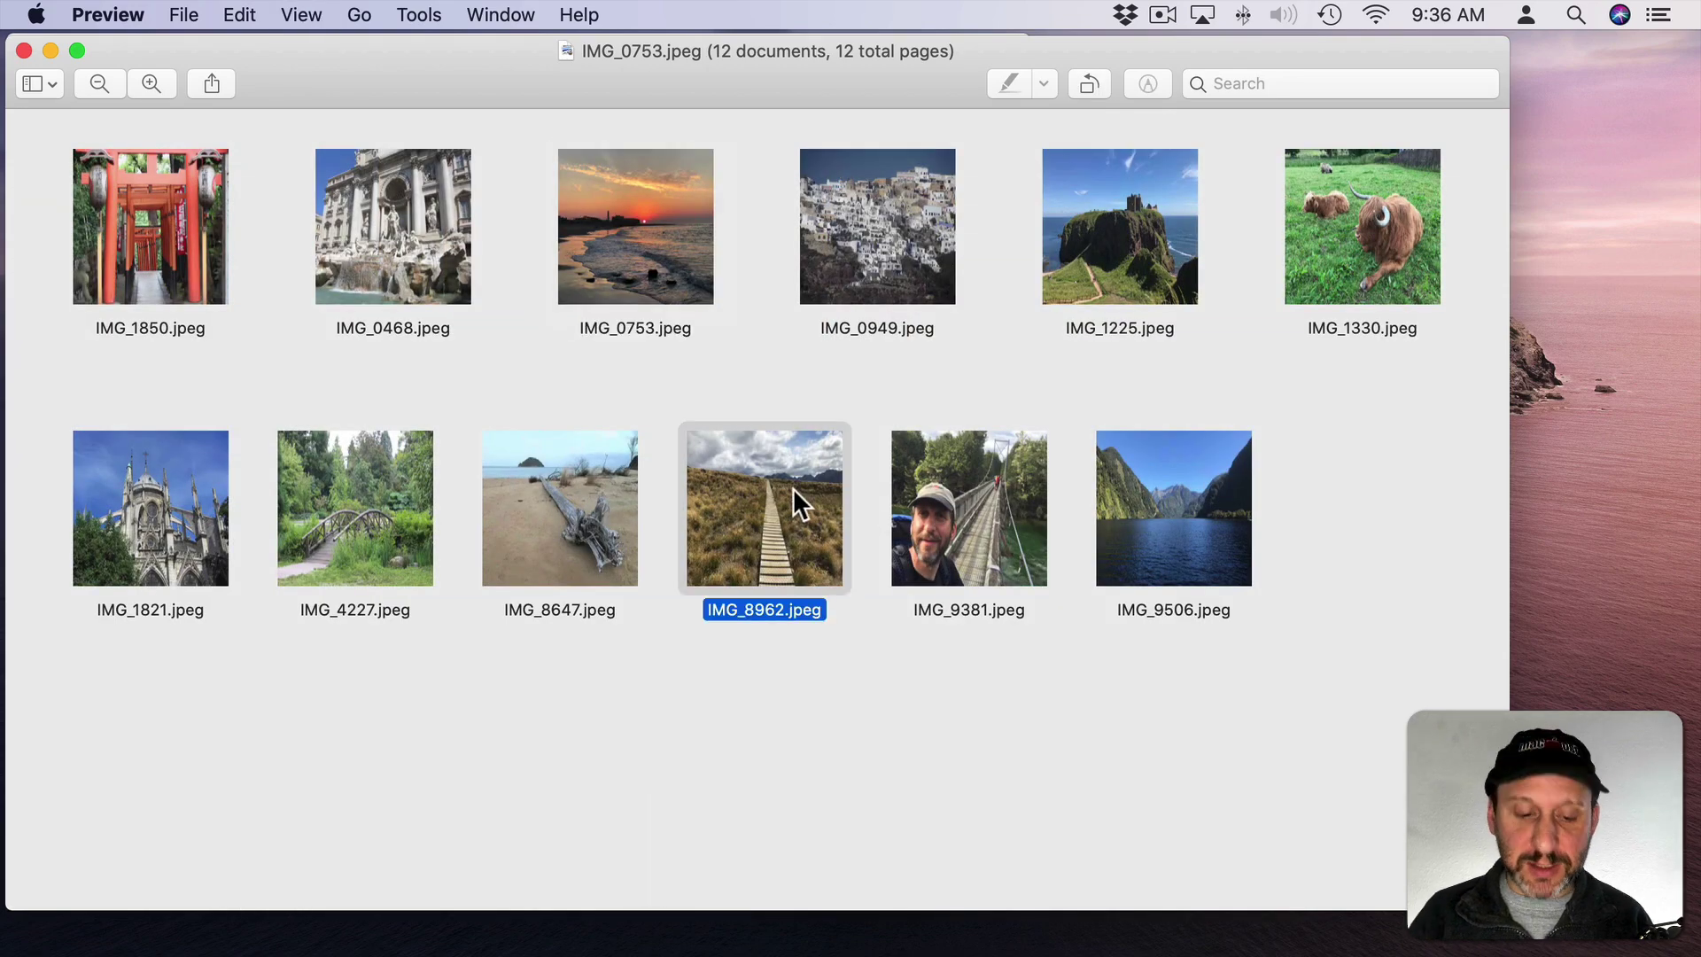